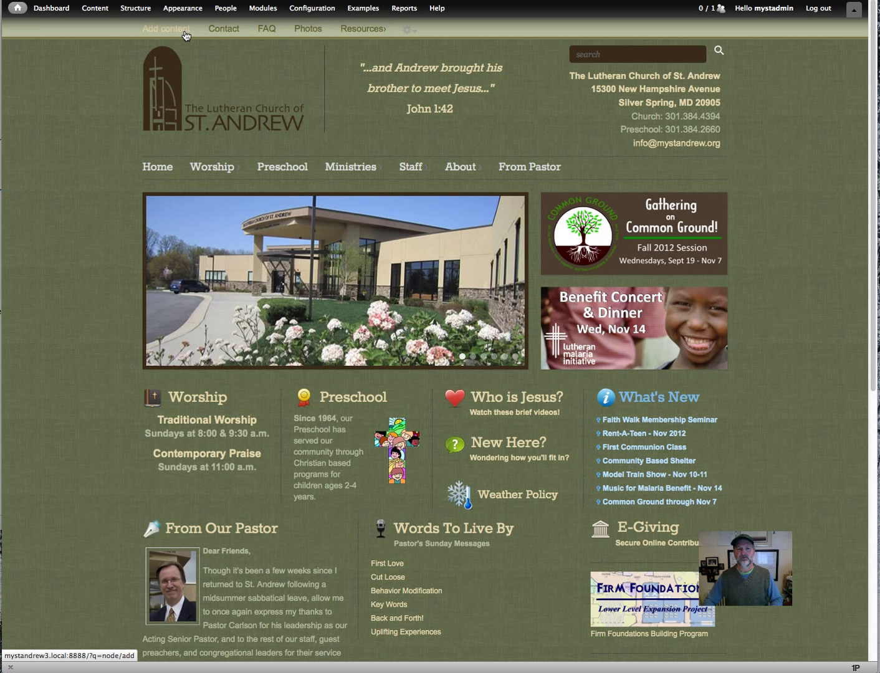
# Open the Add content list and scroll down to the Webform content type.
pyautogui.click(185, 36)
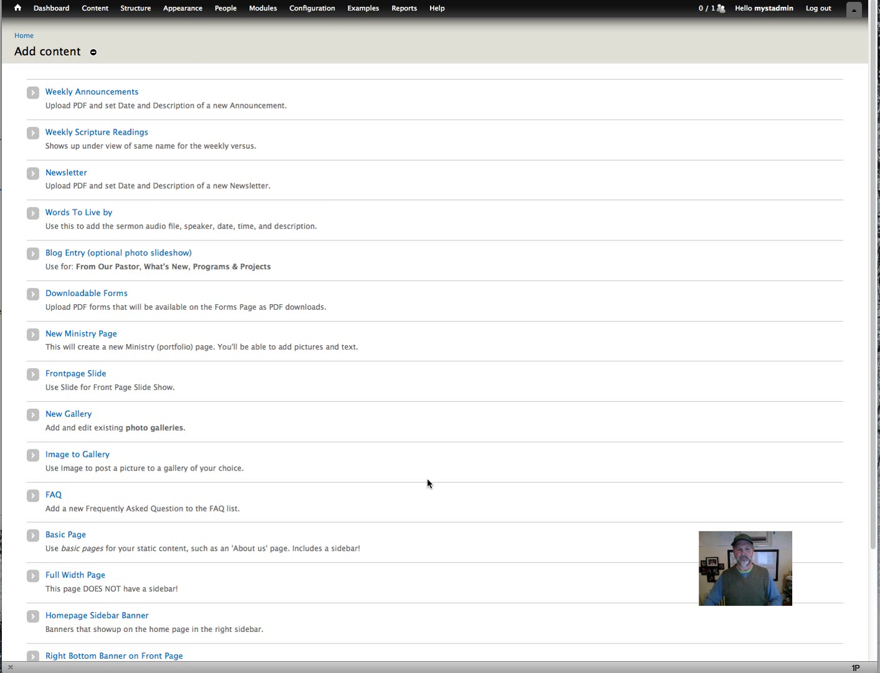
pyautogui.scroll(-3, 428, 483)
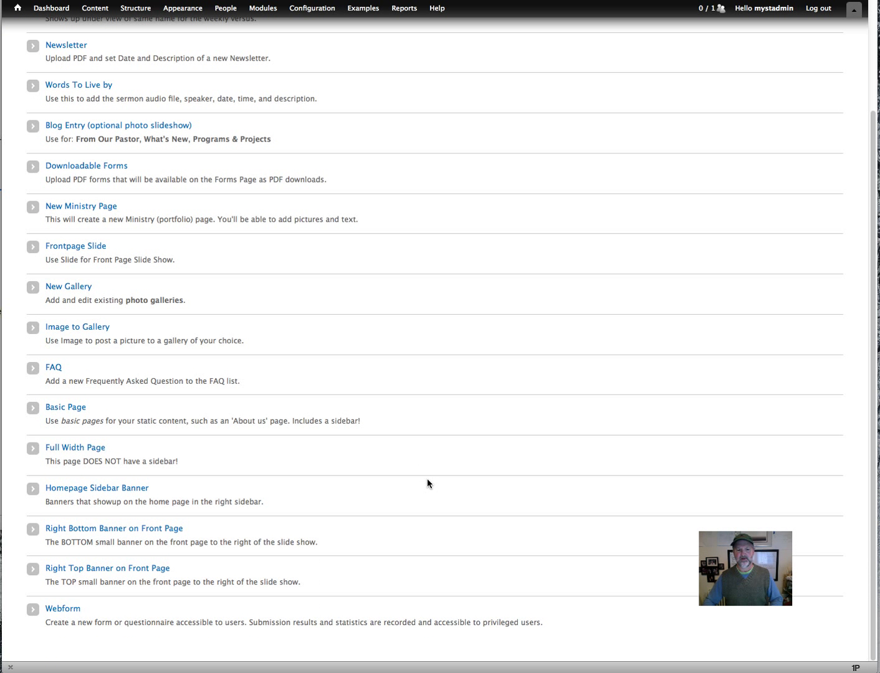
# Start a new Webform and paste 'Malaria Benefit Concert' from the text file as its title.
pyautogui.click(64, 609)
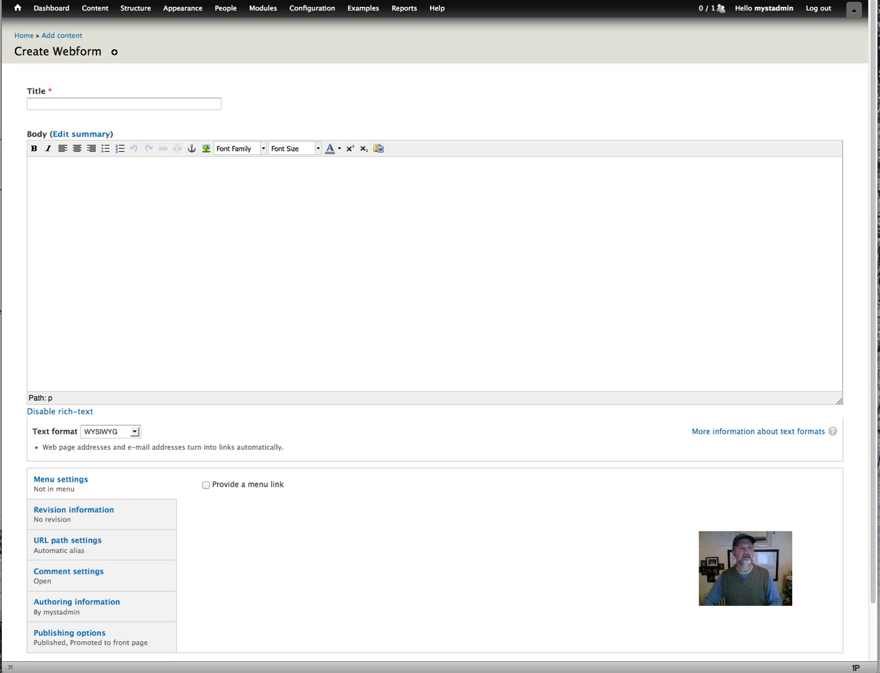
pyautogui.press('super+Tab')
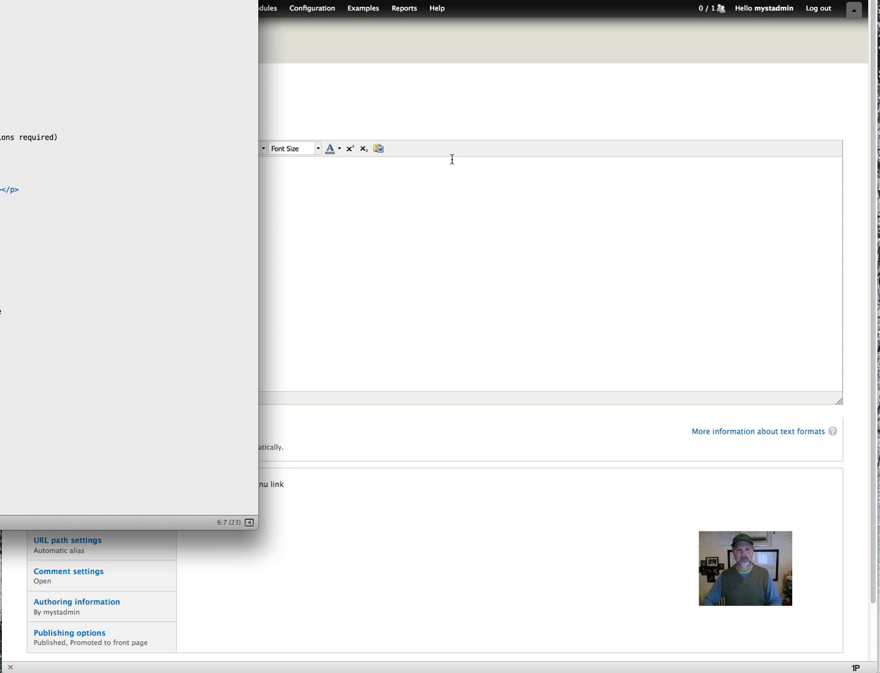
pyautogui.press('super+Tab')
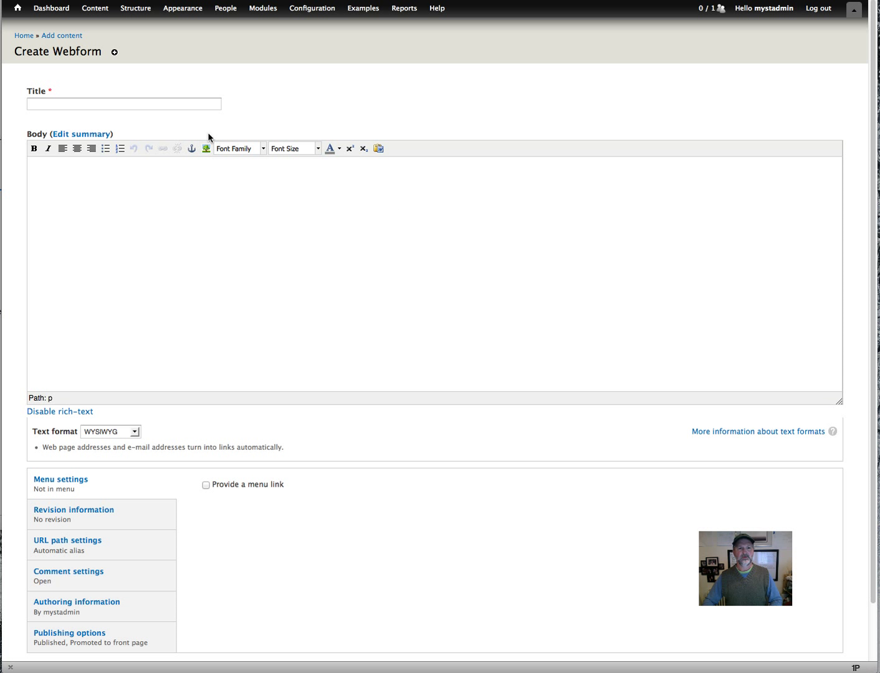
pyautogui.click(189, 104)
pyautogui.write('Malaria Benefit Concert')
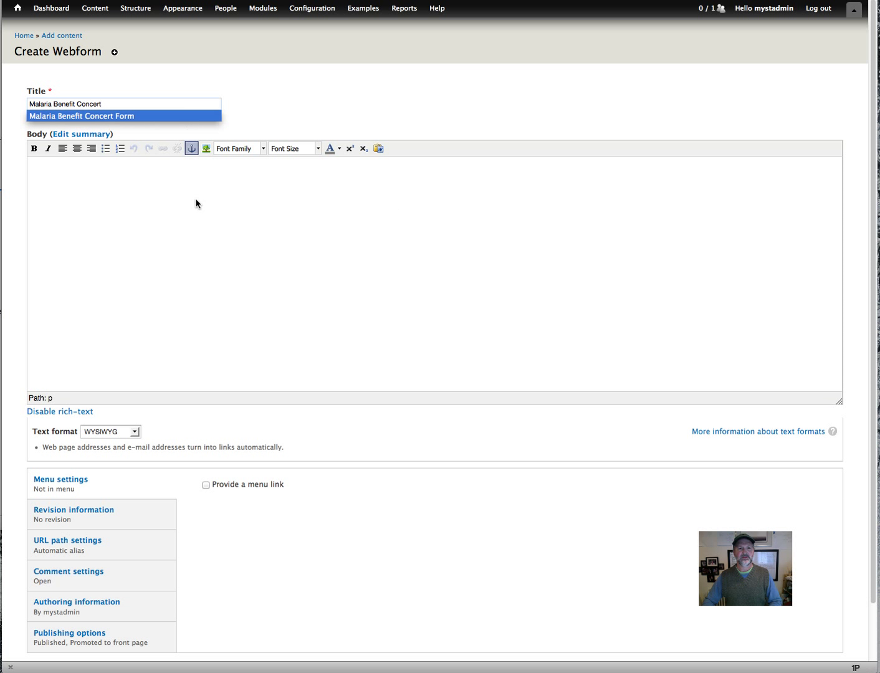
# Copy the prepared body HTML from the text file for the webform body.
pyautogui.click(173, 205)
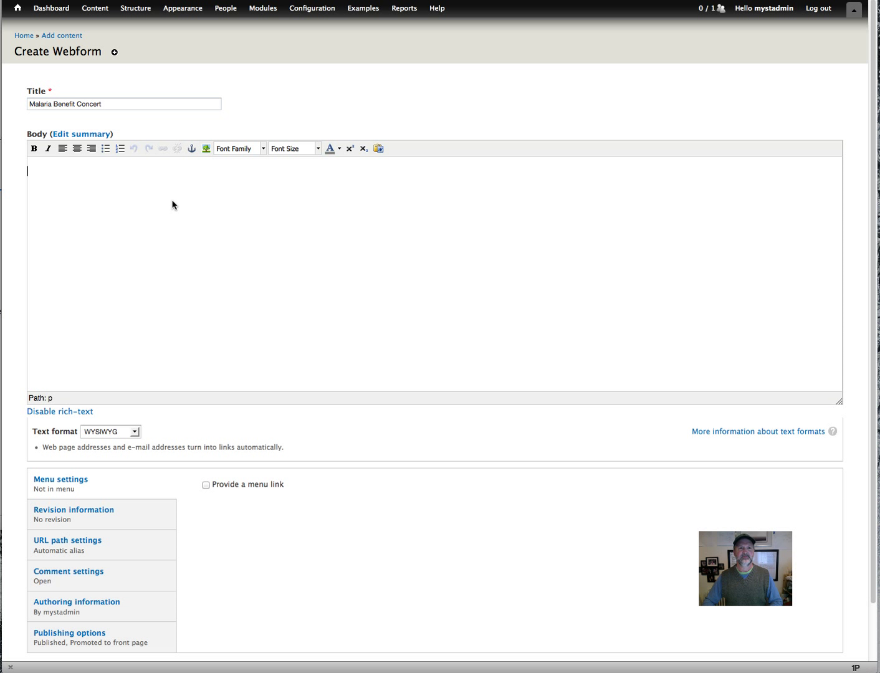
pyautogui.press('super+Tab')
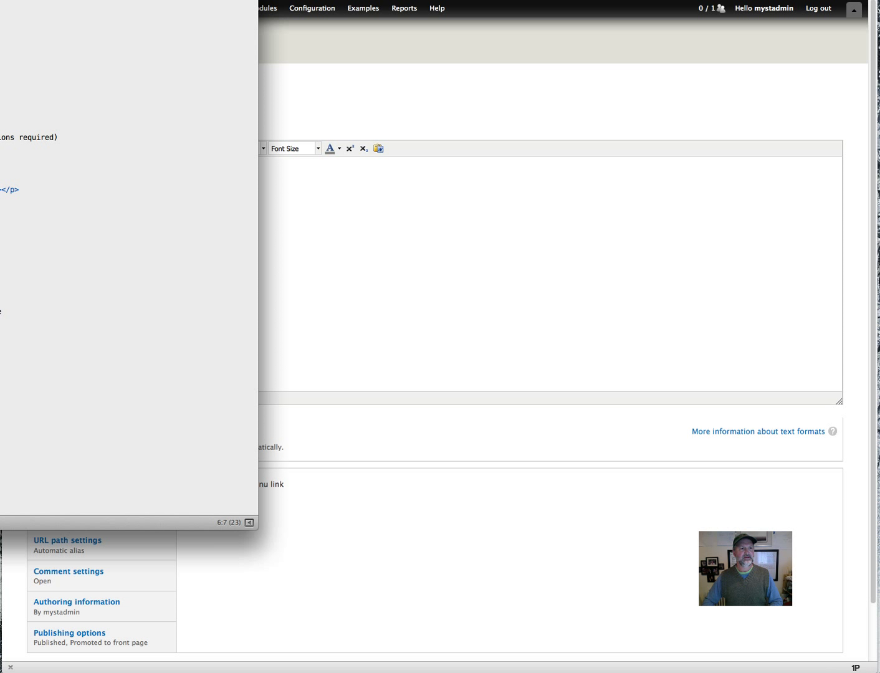
pyautogui.hotkey('shift', 'Down')
pyautogui.hotkey('shift', 'Down')
pyautogui.hotkey('shift', 'Down')
pyautogui.hotkey('shift', 'Down')
pyautogui.hotkey('shift', 'Down')
pyautogui.hotkey('shift', 'Down')
pyautogui.hotkey('shift', 'Down')
pyautogui.hotkey('shift', 'Down')
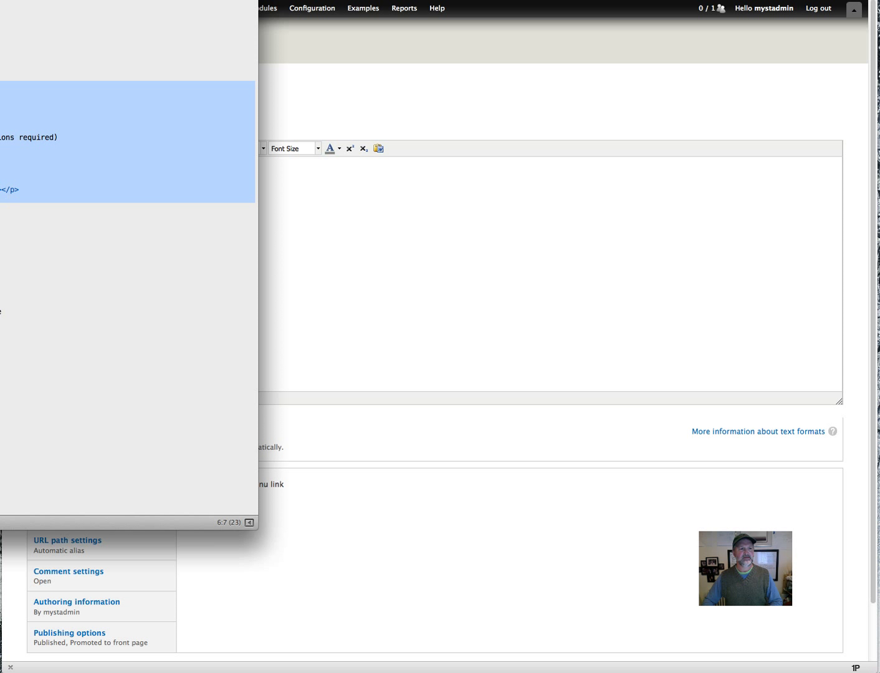
pyautogui.press('super+Tab')
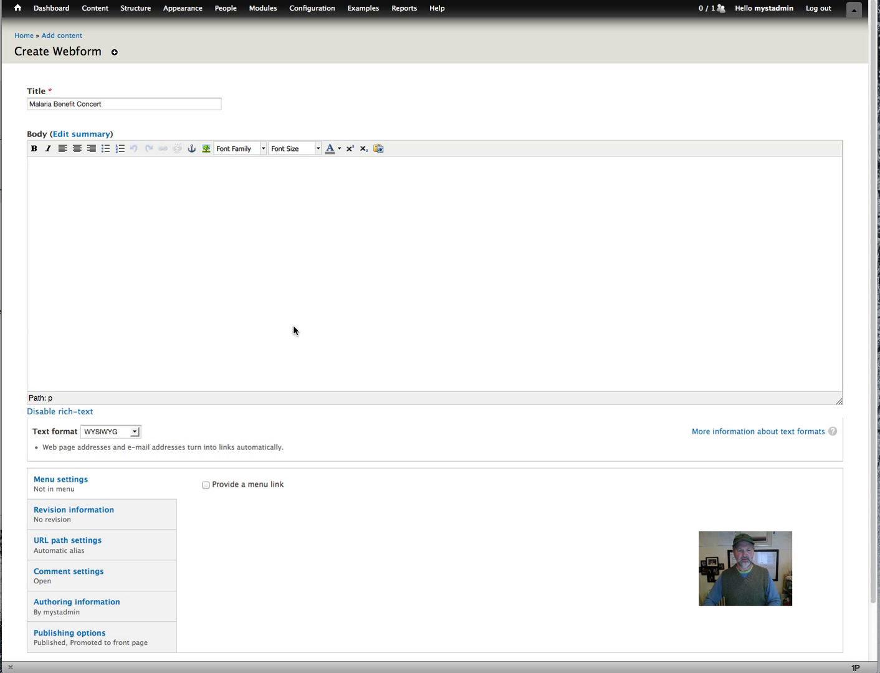
# Set the body format to Full HTML and paste the two-column concert HTML with banner image.
pyautogui.click(136, 432)
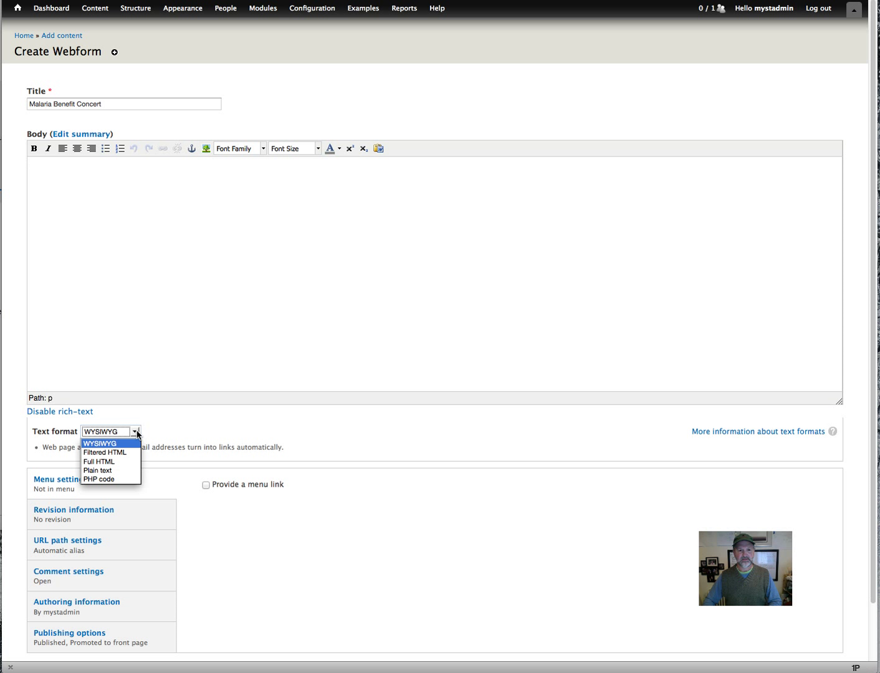
pyautogui.click(115, 461)
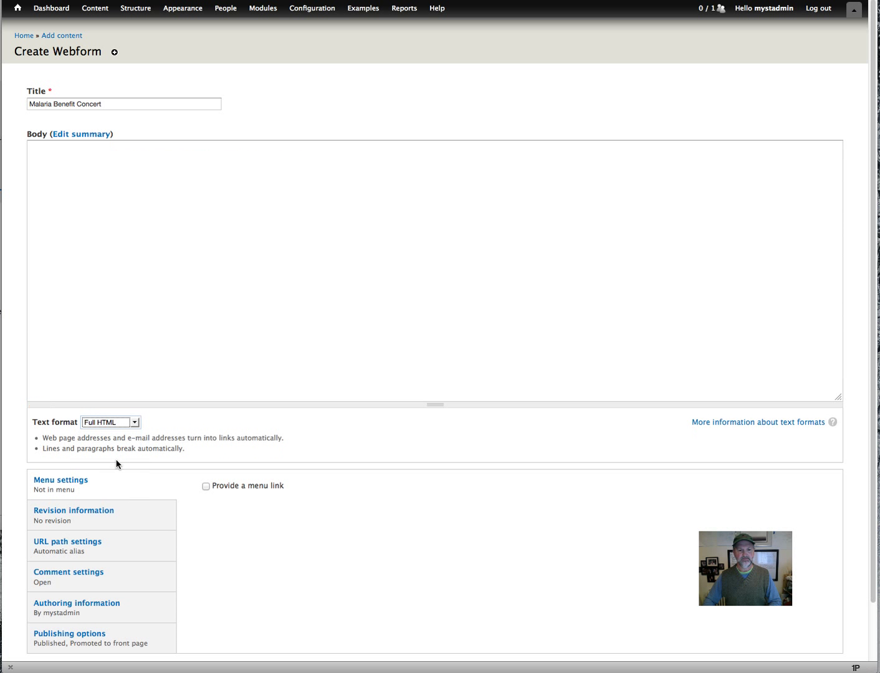
pyautogui.click(108, 281)
pyautogui.write('<div class="columns"> \t<div class="column col-1-2"> \t\t<h3>CONCERT & DINNER</h3> \t\t<h5 style="margin-top: -6px;">Lutheran Malaria Initiative</h5> \t\t<h5 style="margin-top: -6px;">Wednesday, November 14</h5>  \t\t<p style="line-height:10px; padding-top:8px;"><strong>Dinner at 6:00pm</strong>&nbsp;(Reservations required) \t\t<br><strong>Concert at 7:30pm</strong> \t\t<br>FREE ADMISSION</p> \t</div>  \t<div class="column col-1-2 last"> \t\t<p align="center"><img src="/sites/default/files/banners/HomepageBanner_malaria_benefit-2.png"></p> \t</div> </div>')
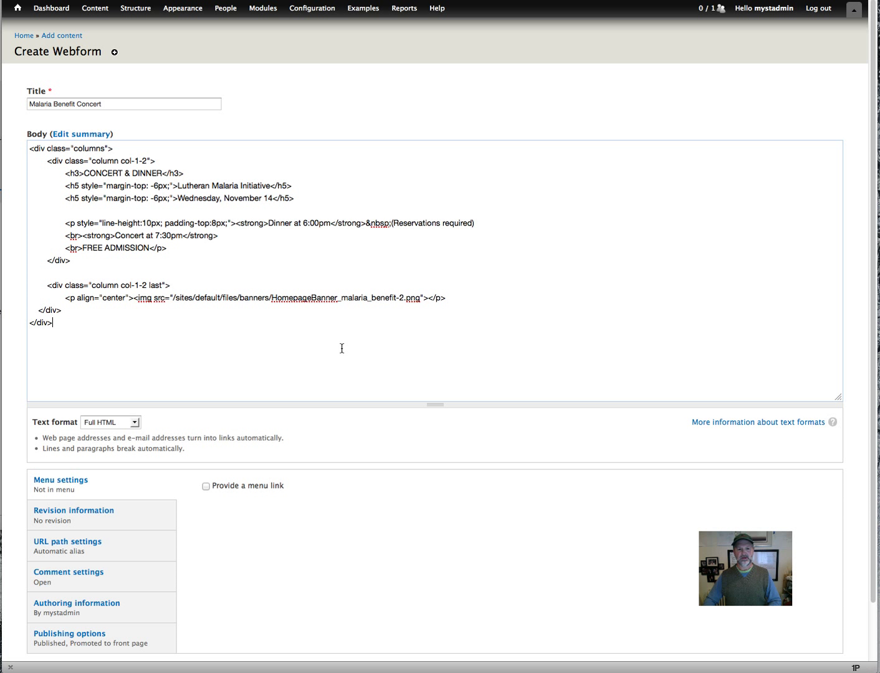
# Look over the webform's revision and URL alias settings.
pyautogui.scroll(-1, 301, 521)
pyautogui.scroll(-2, 301, 526)
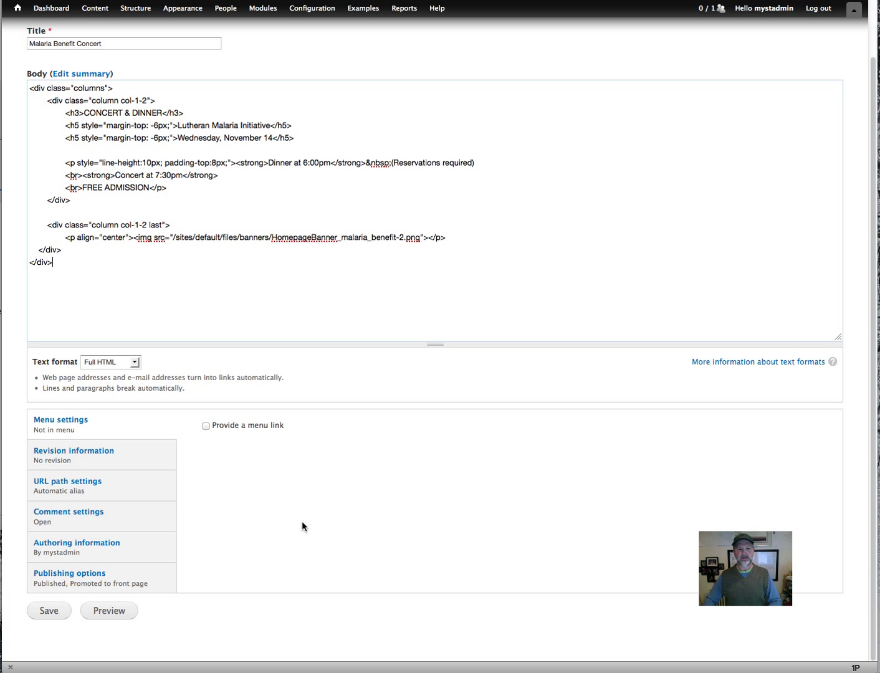
pyautogui.click(69, 450)
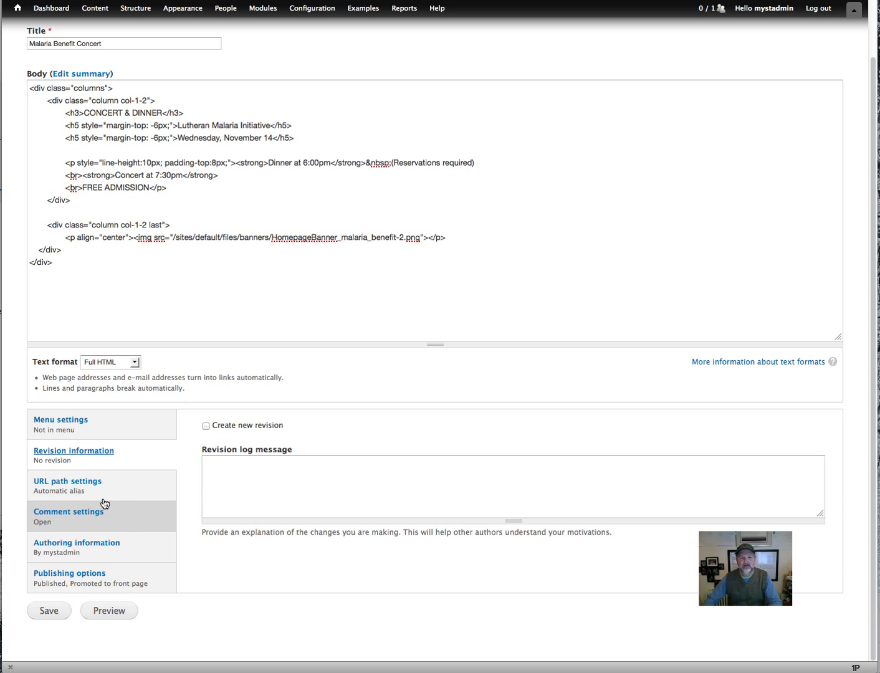
pyautogui.click(76, 492)
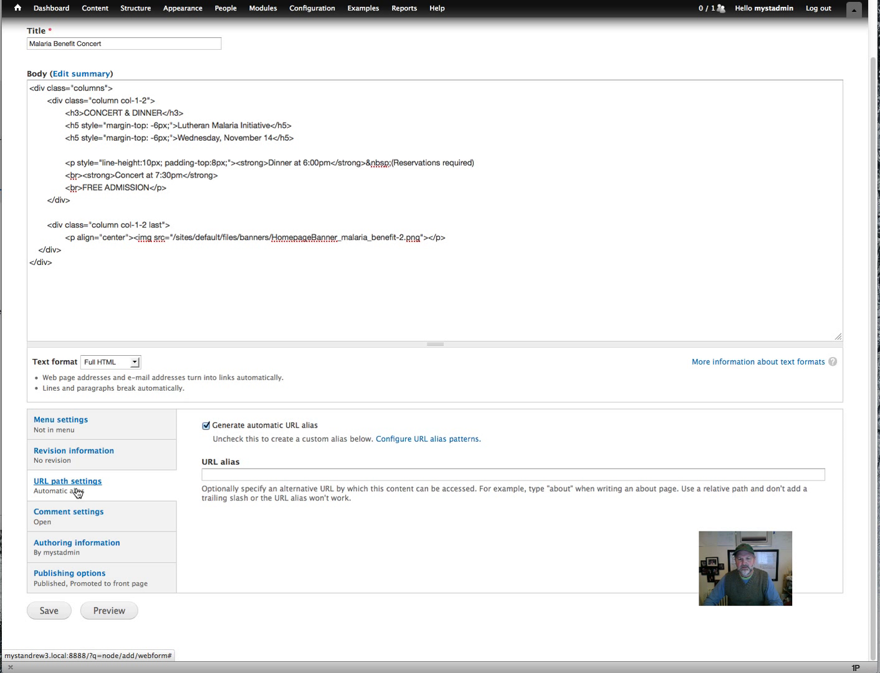
pyautogui.click(134, 45)
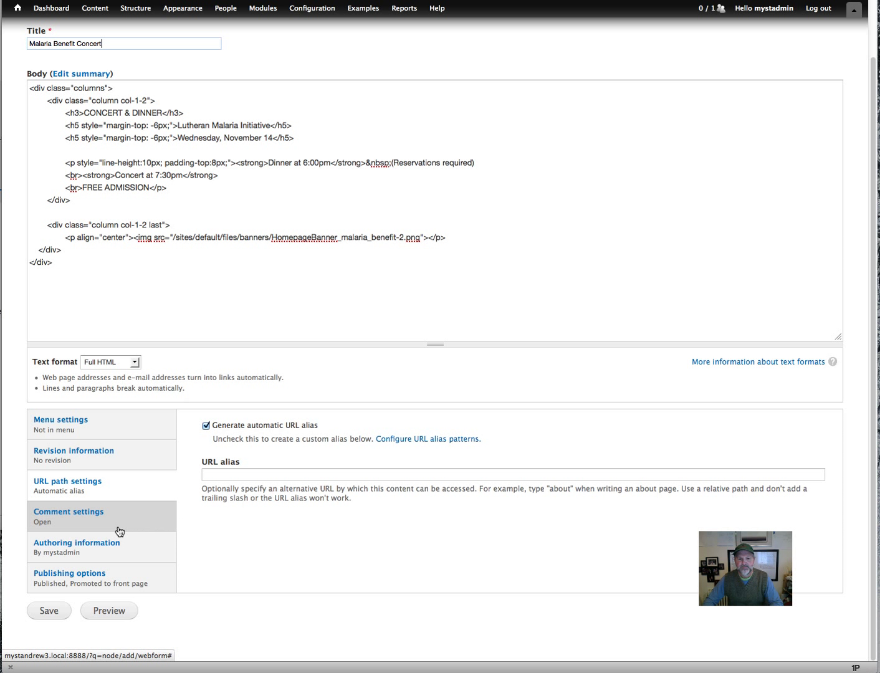
# Set comments to Closed, untick Promoted to front page, and save the webform.
pyautogui.click(90, 526)
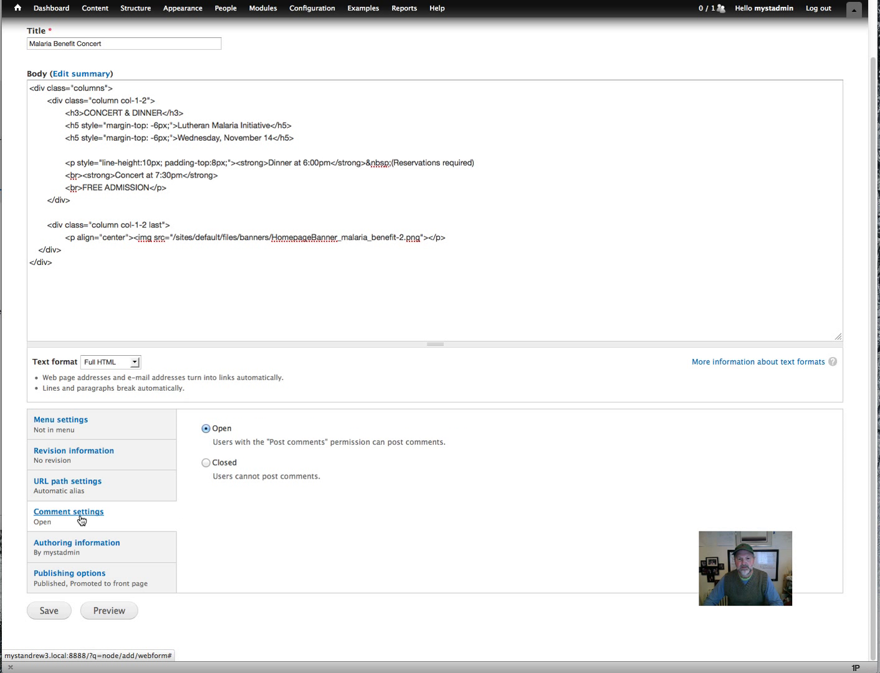
pyautogui.click(207, 462)
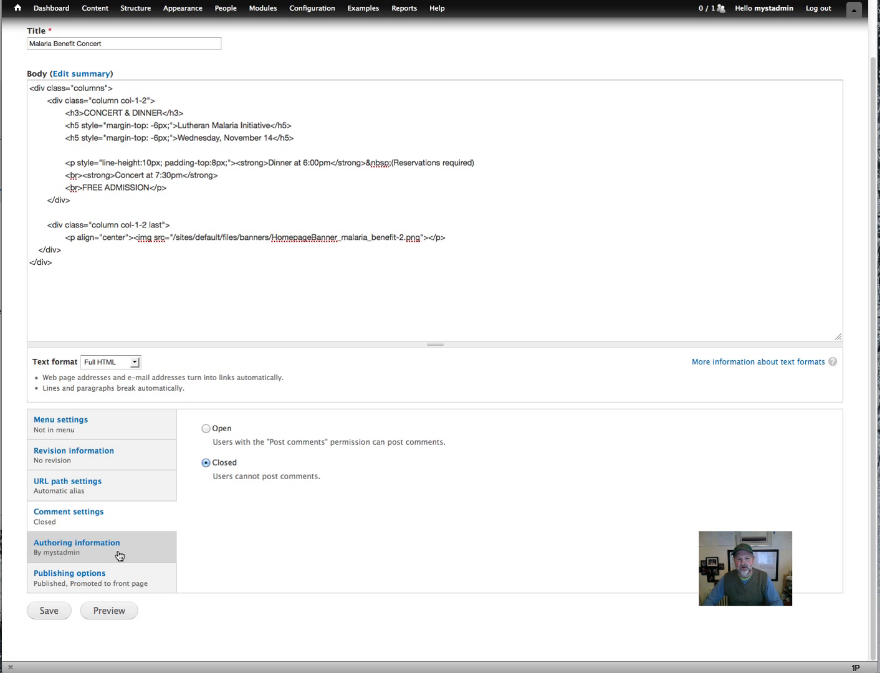
pyautogui.click(107, 584)
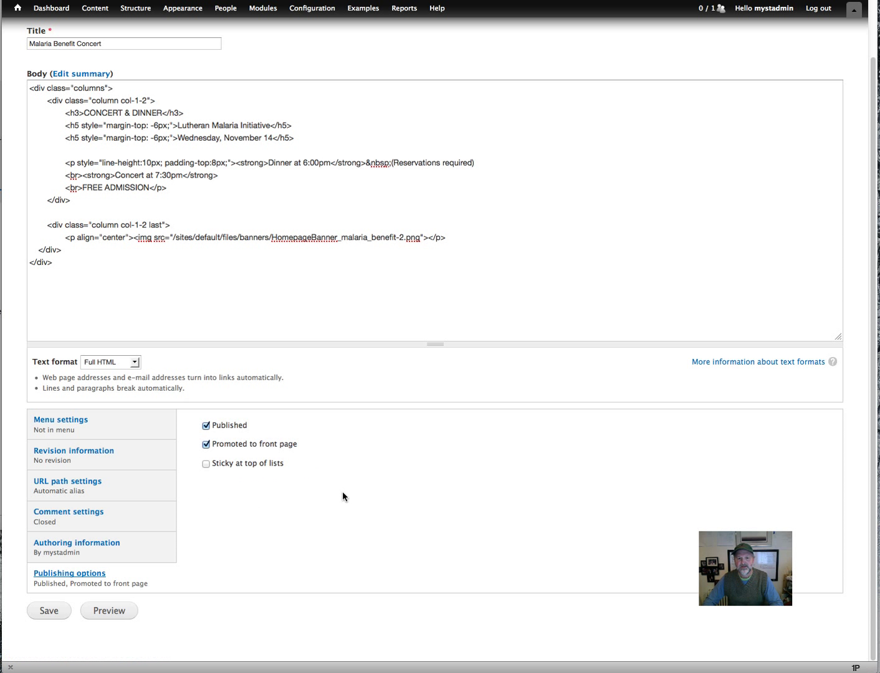
pyautogui.click(206, 445)
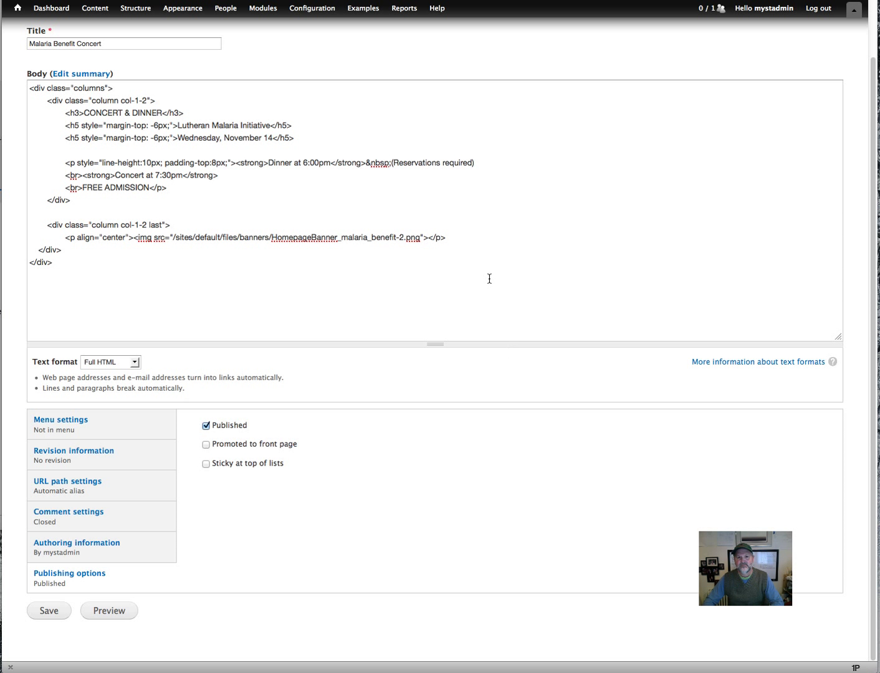
pyautogui.scroll(2, 489, 277)
pyautogui.scroll(-2, 474, 349)
pyautogui.click(53, 610)
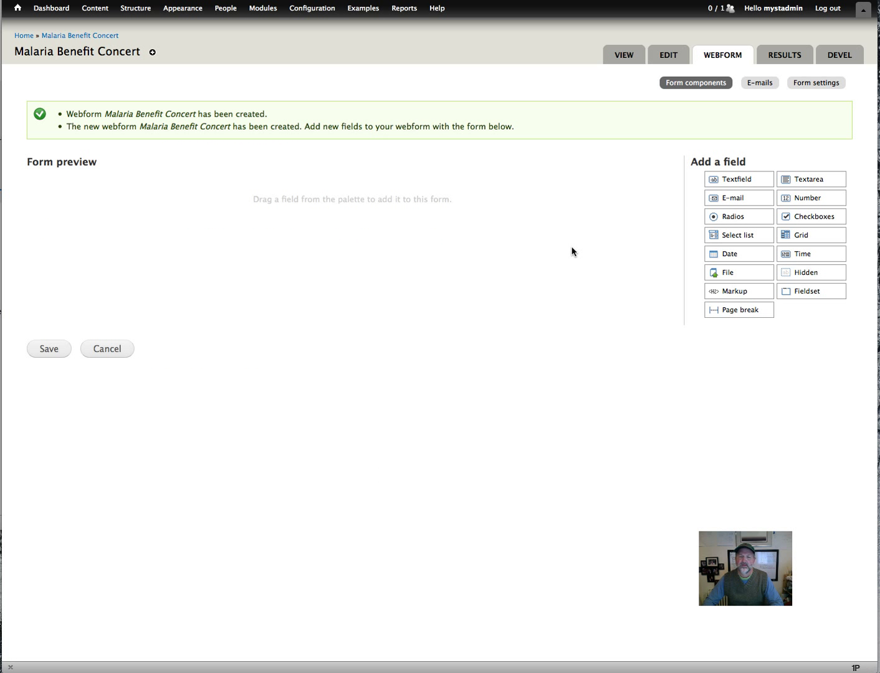
# View the published Malaria Benefit Concert page with its details and banner.
pyautogui.click(620, 61)
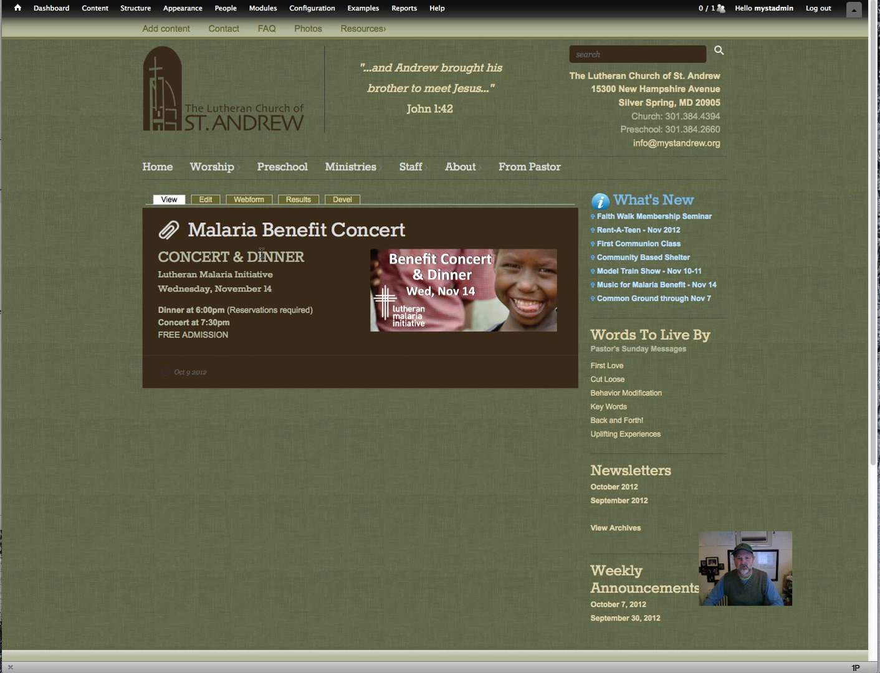
# Turn off automatic aliasing, append '-form' to make content/malaria-benefit-concert-form, and save.
pyautogui.click(207, 200)
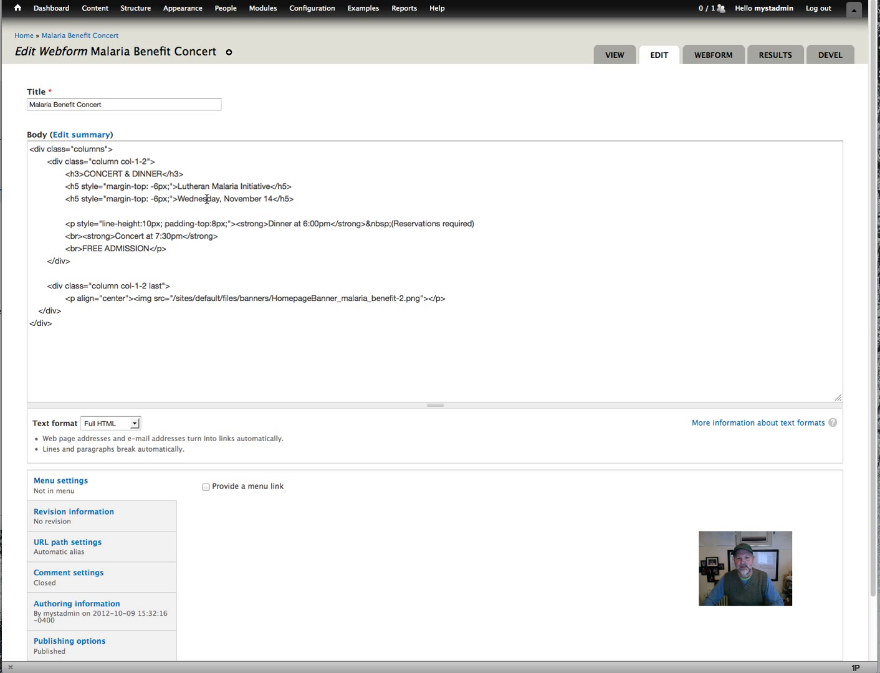
pyautogui.scroll(-2, 397, 533)
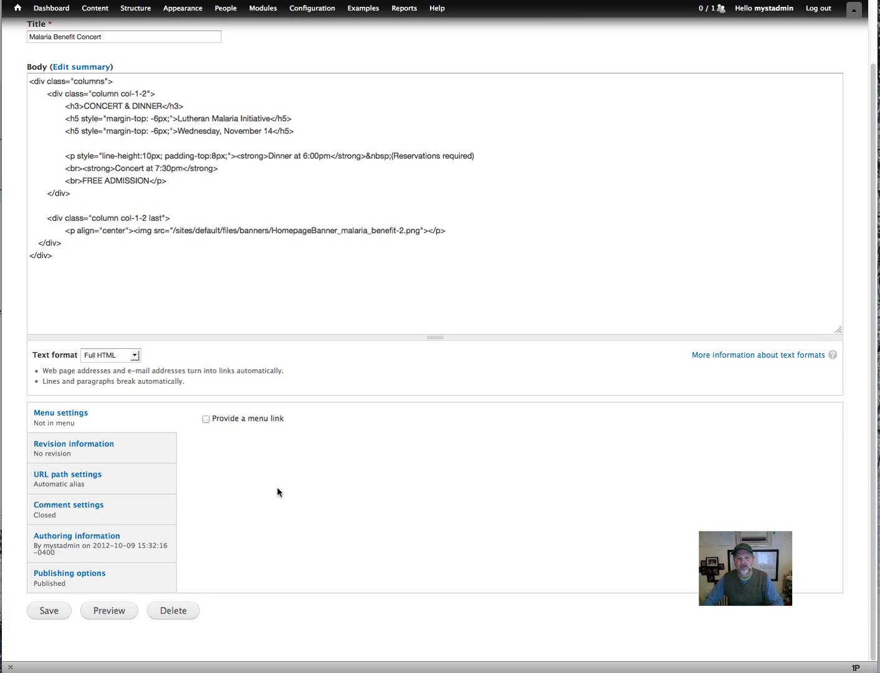
pyautogui.click(96, 479)
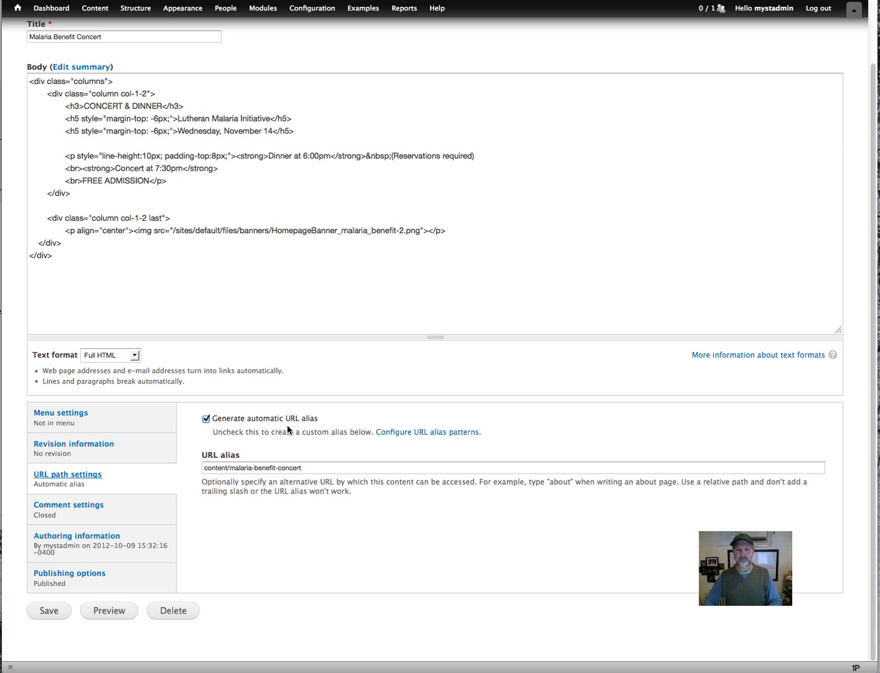
pyautogui.click(134, 39)
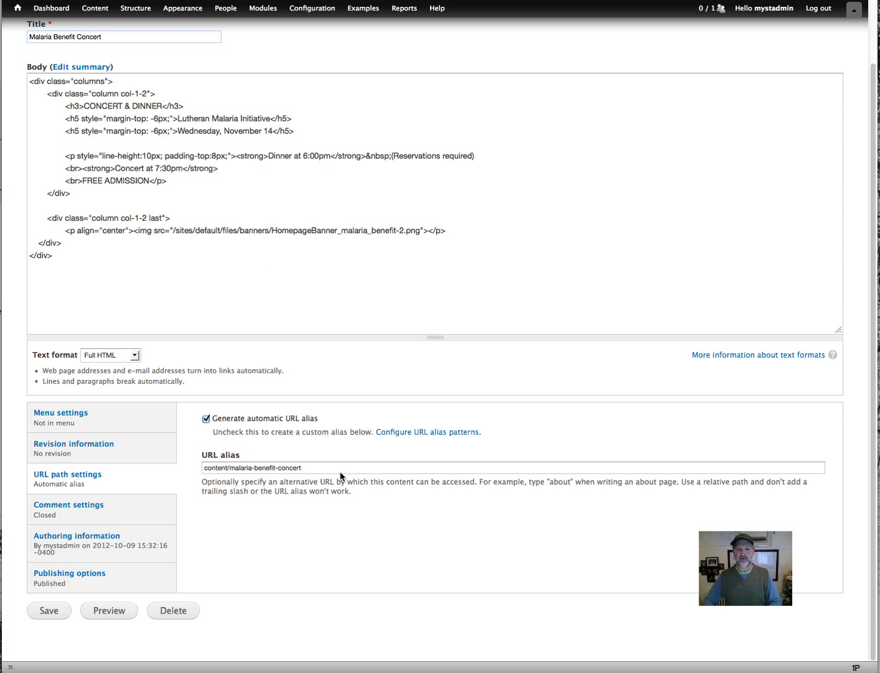
pyautogui.click(237, 422)
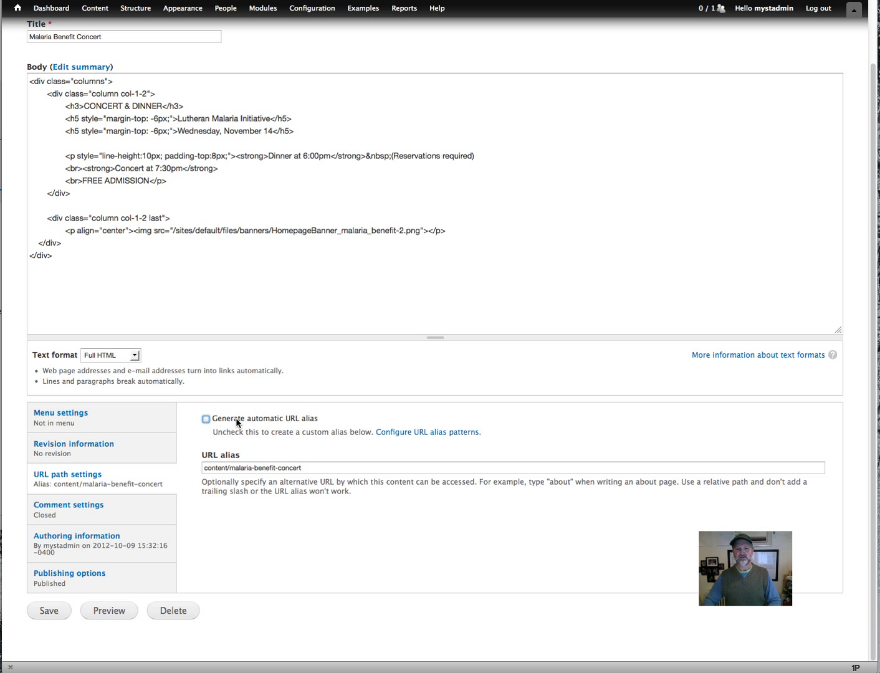
pyautogui.click(309, 467)
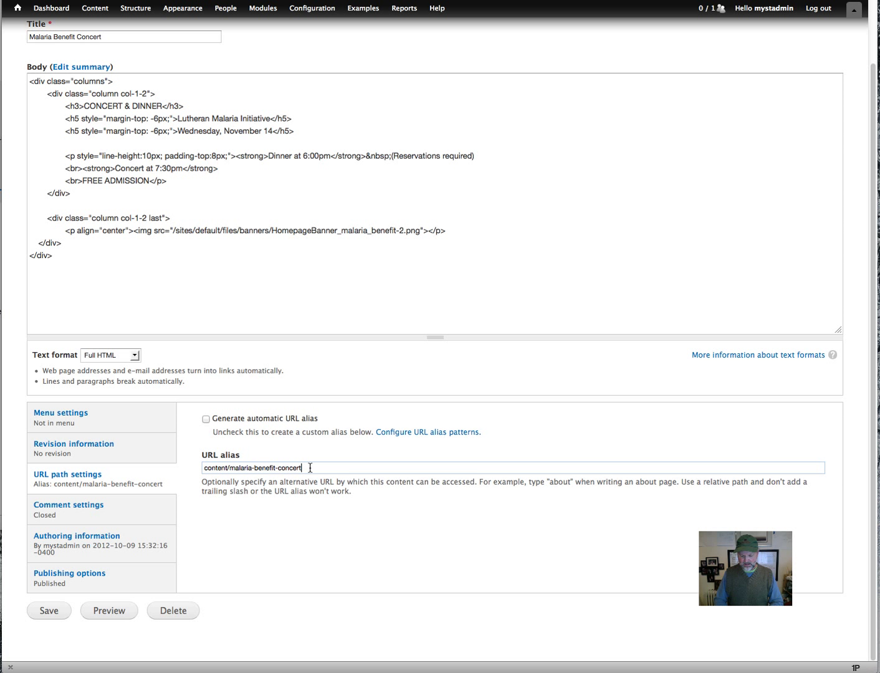
pyautogui.write('-form')
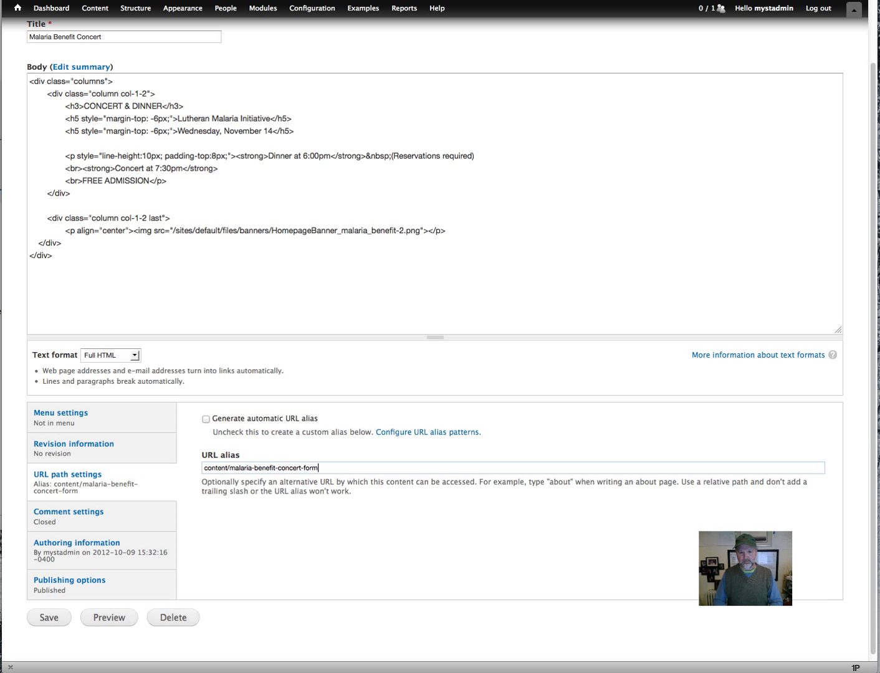
pyautogui.click(50, 619)
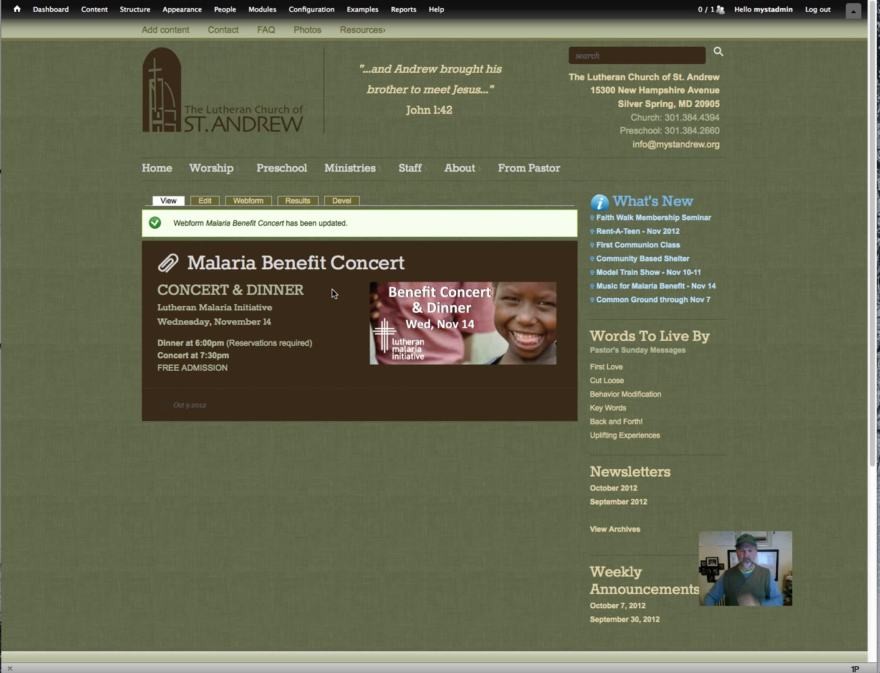
# Drag four Textfield components from the palette into the empty form preview.
pyautogui.click(248, 201)
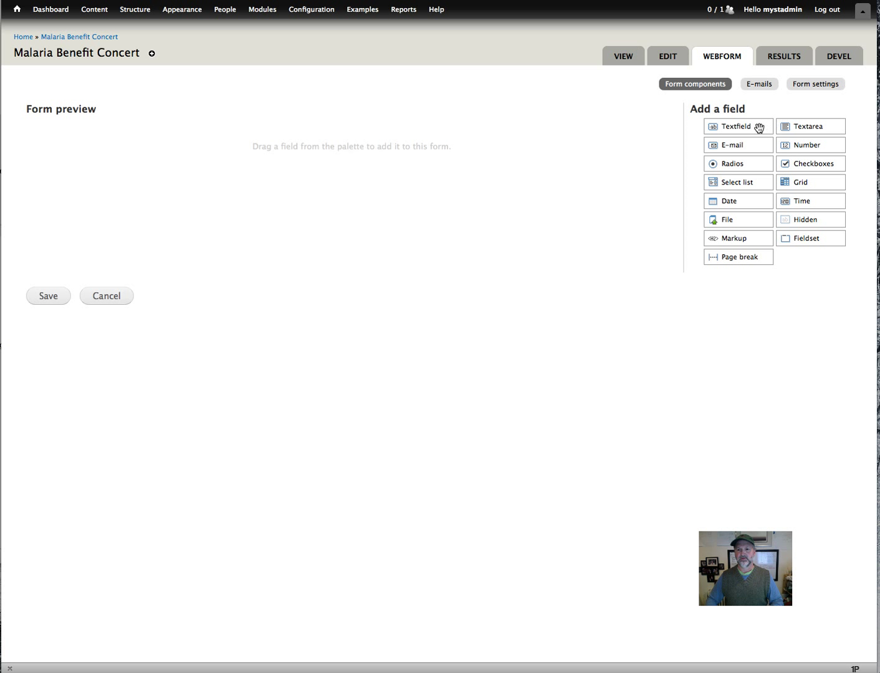
pyautogui.moveTo(753, 127); pyautogui.dragTo(193, 130)
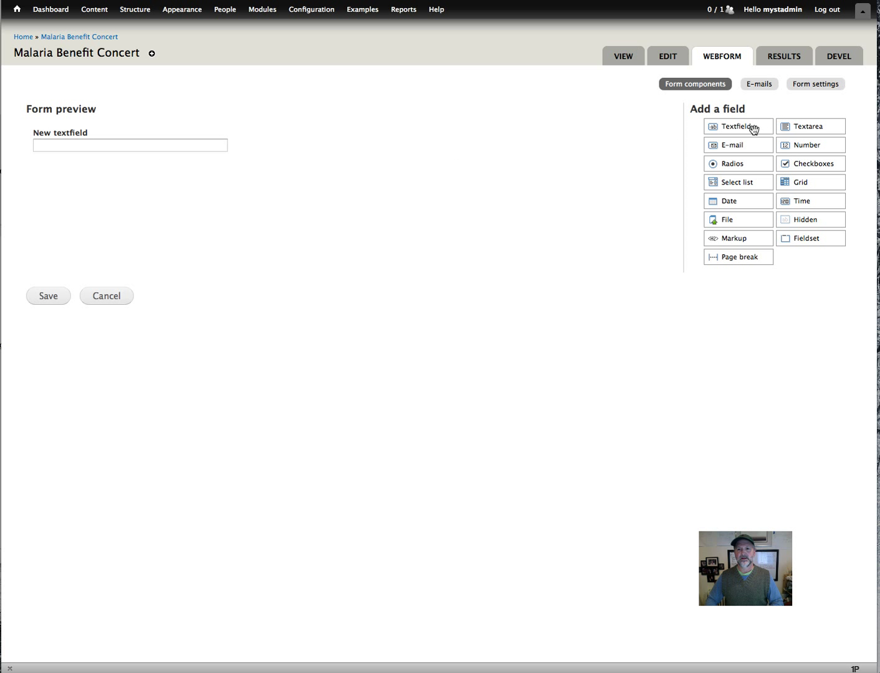
pyautogui.moveTo(753, 128); pyautogui.dragTo(213, 192)
pyautogui.moveTo(738, 127); pyautogui.dragTo(129, 180)
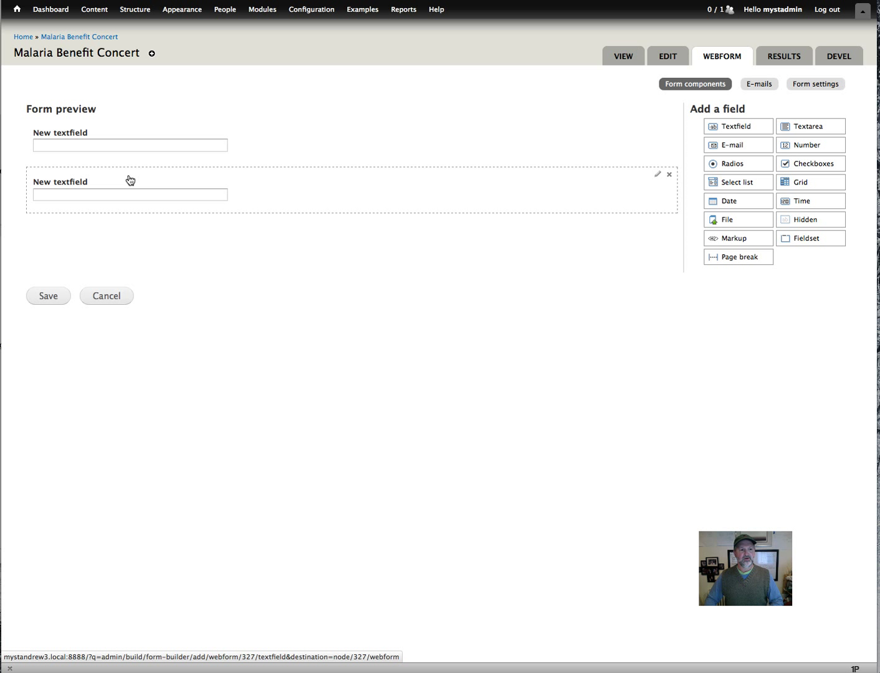
pyautogui.moveTo(731, 126); pyautogui.dragTo(81, 226)
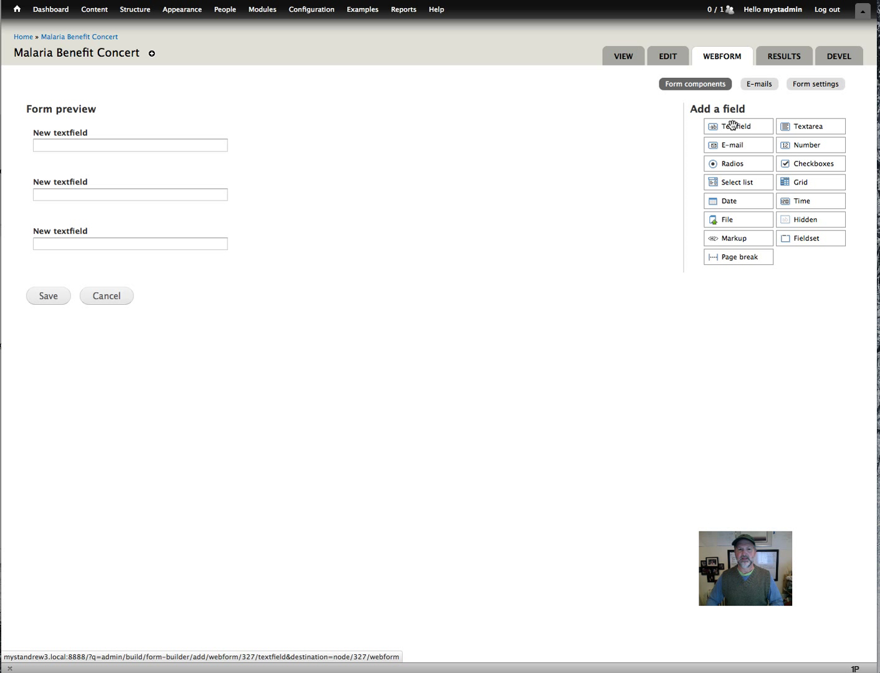
pyautogui.moveTo(731, 126); pyautogui.dragTo(90, 265)
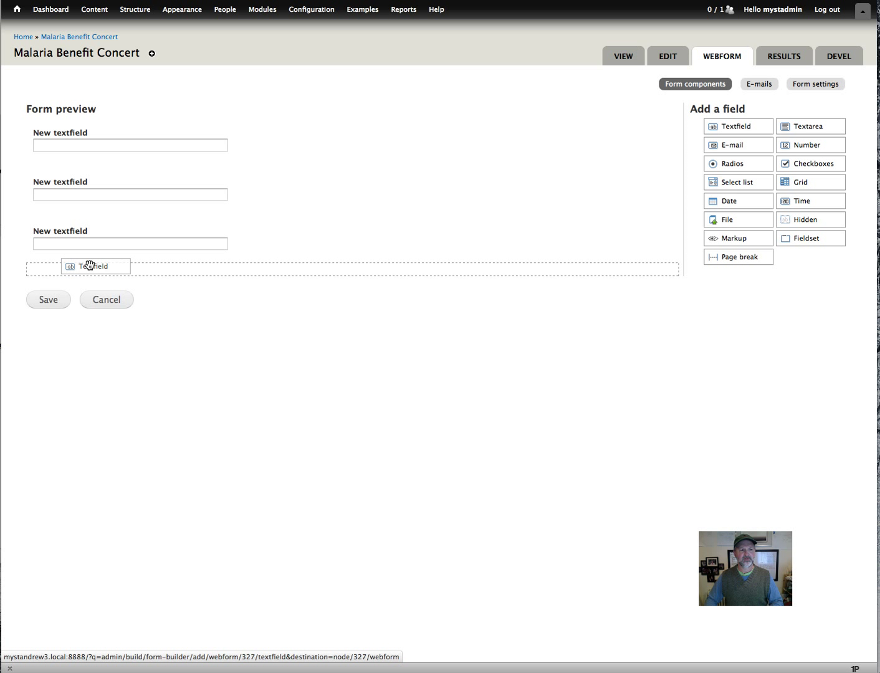
pyautogui.moveTo(90, 264); pyautogui.dragTo(89, 263)
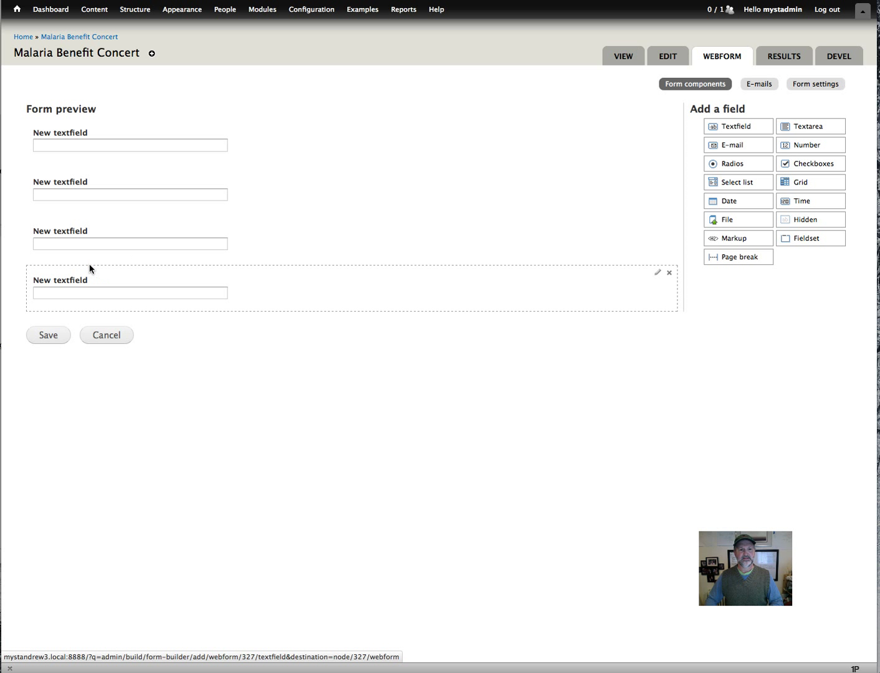
pyautogui.click(78, 146)
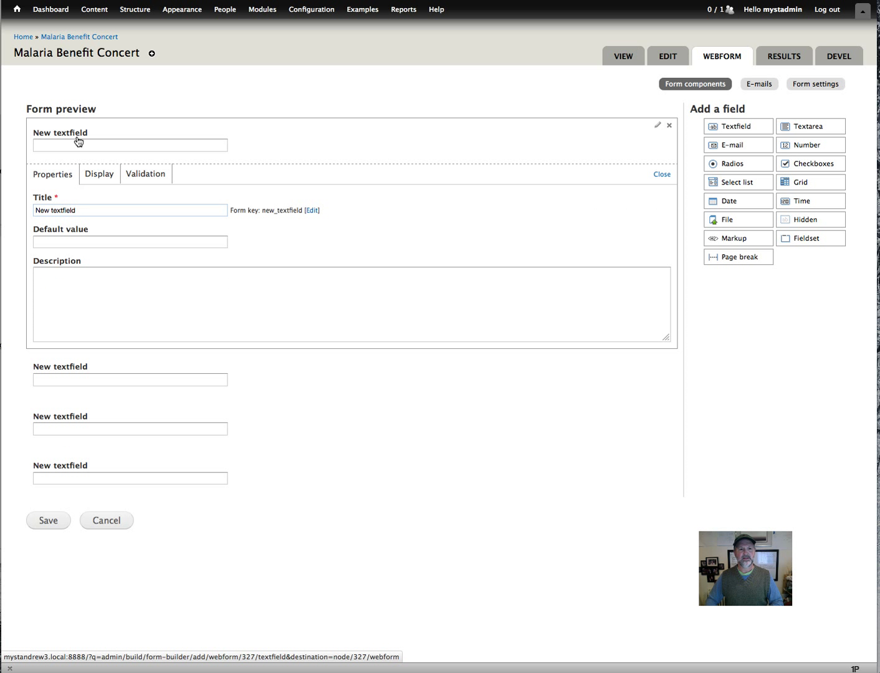
pyautogui.click(78, 141)
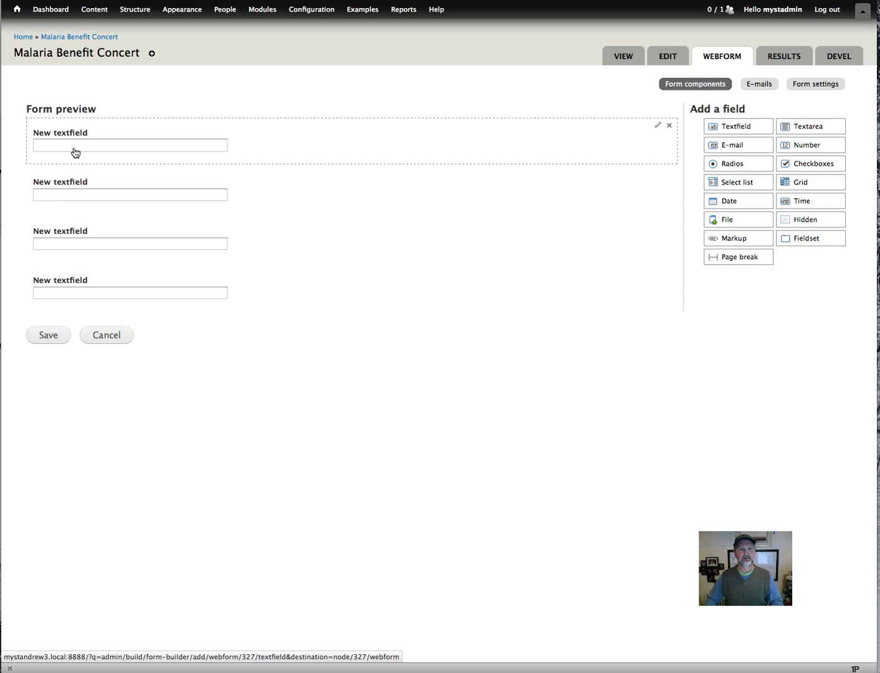
# Retitle the first text field 'First Name'.
pyautogui.click(75, 145)
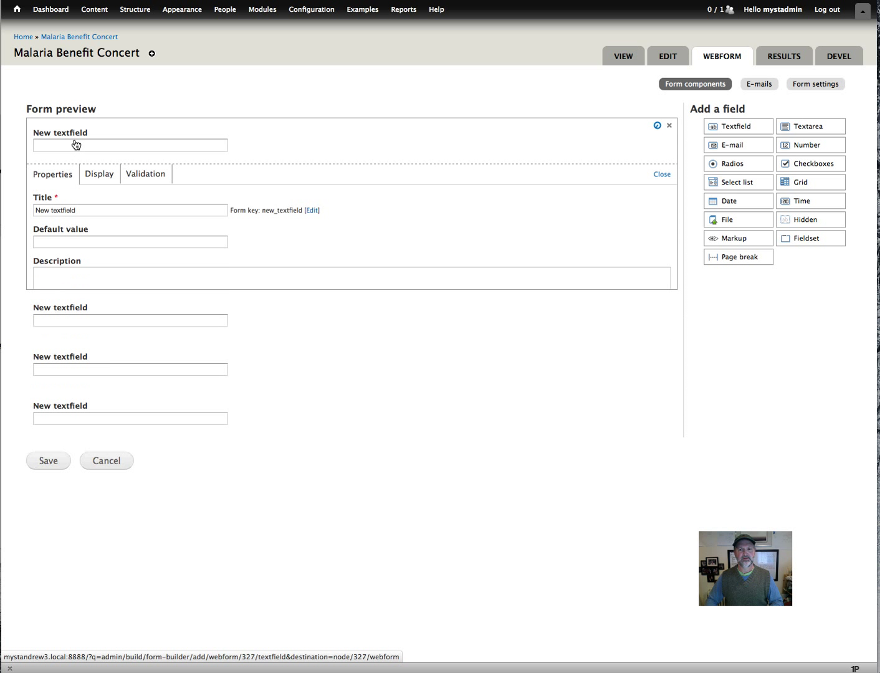
pyautogui.click(75, 145)
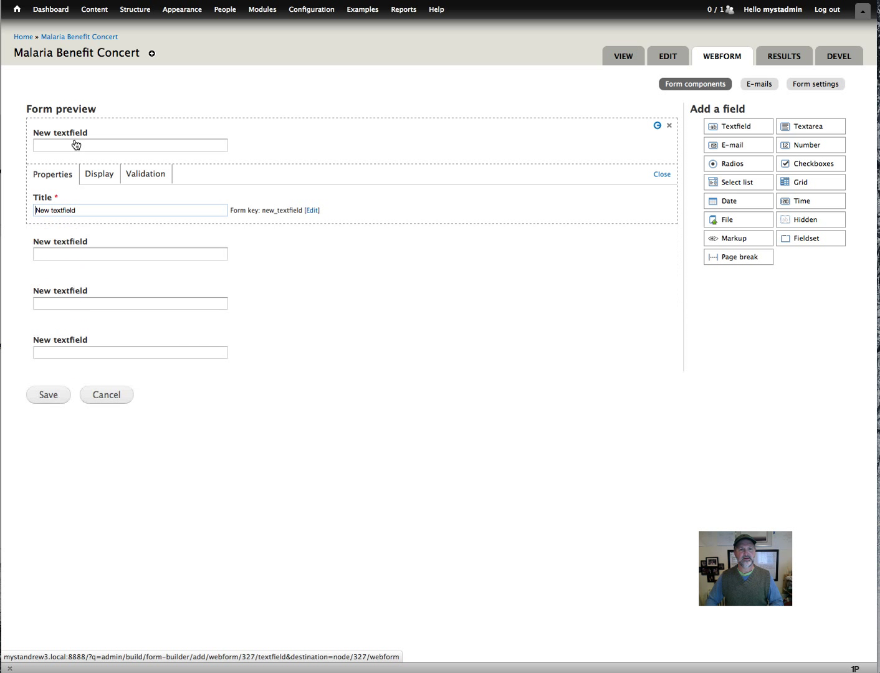
pyautogui.click(75, 145)
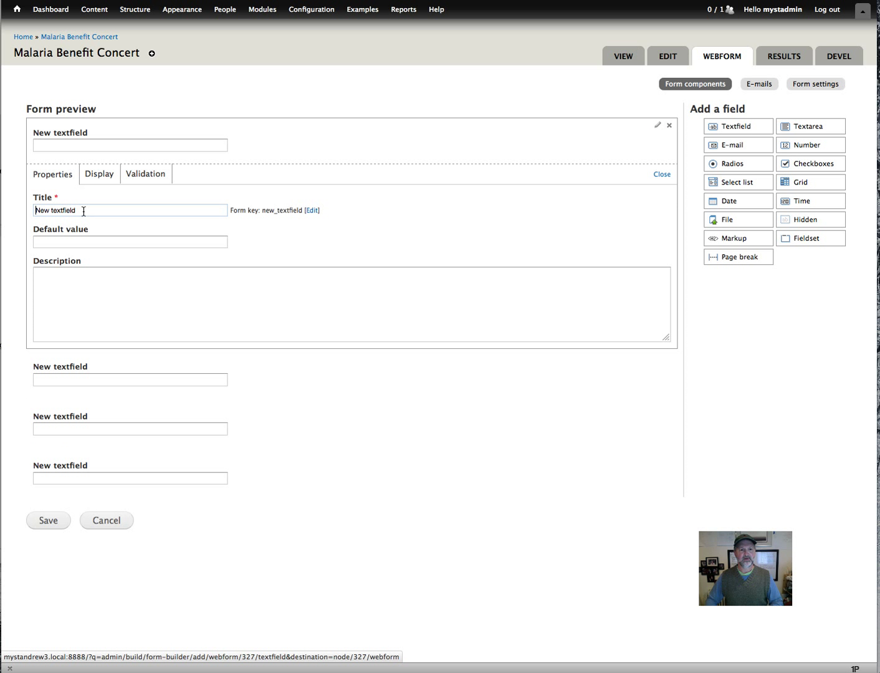
pyautogui.tripleClick(83, 211)
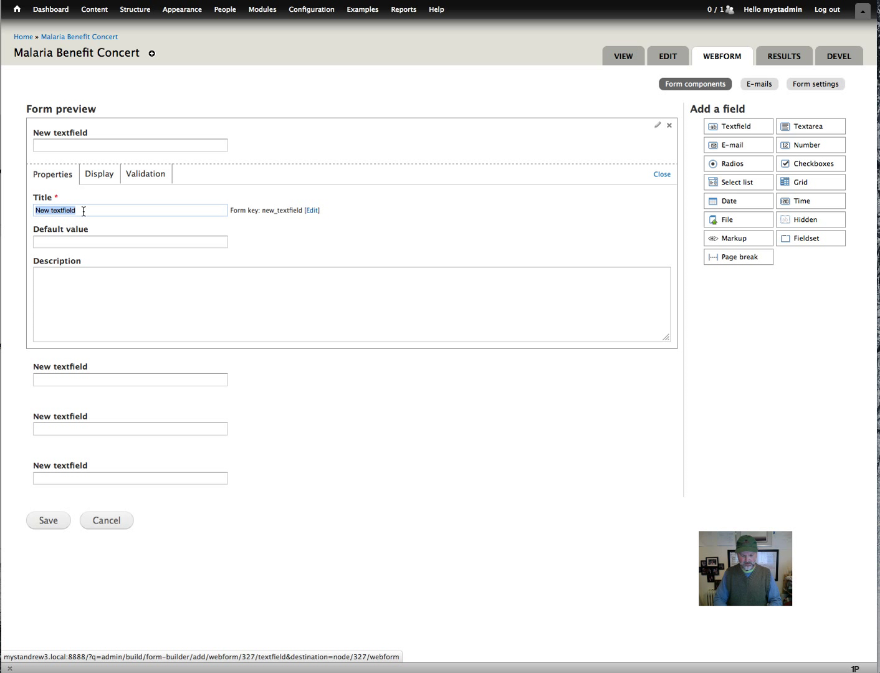
pyautogui.write('First N')
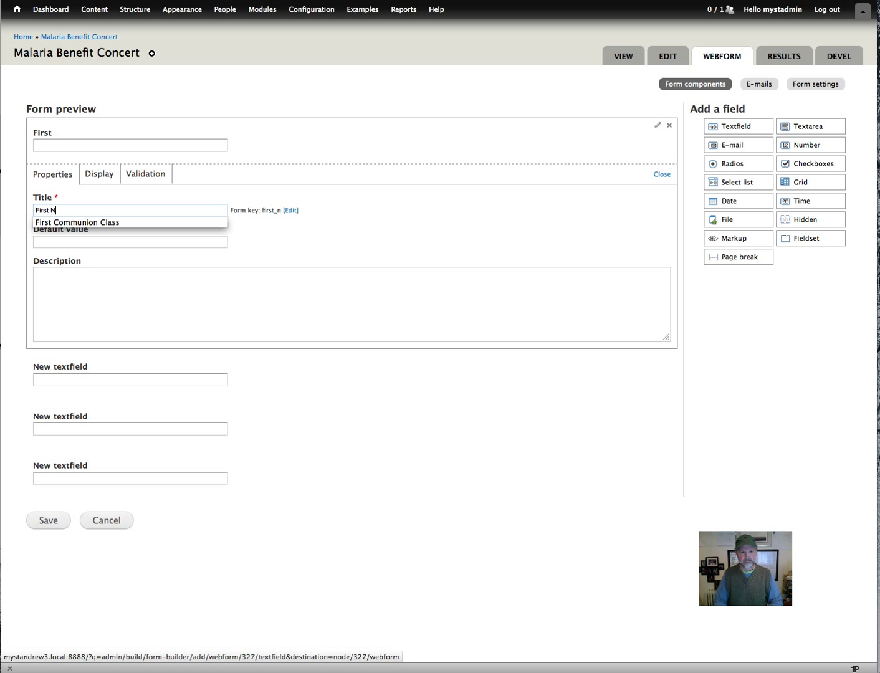
pyautogui.write('ame')
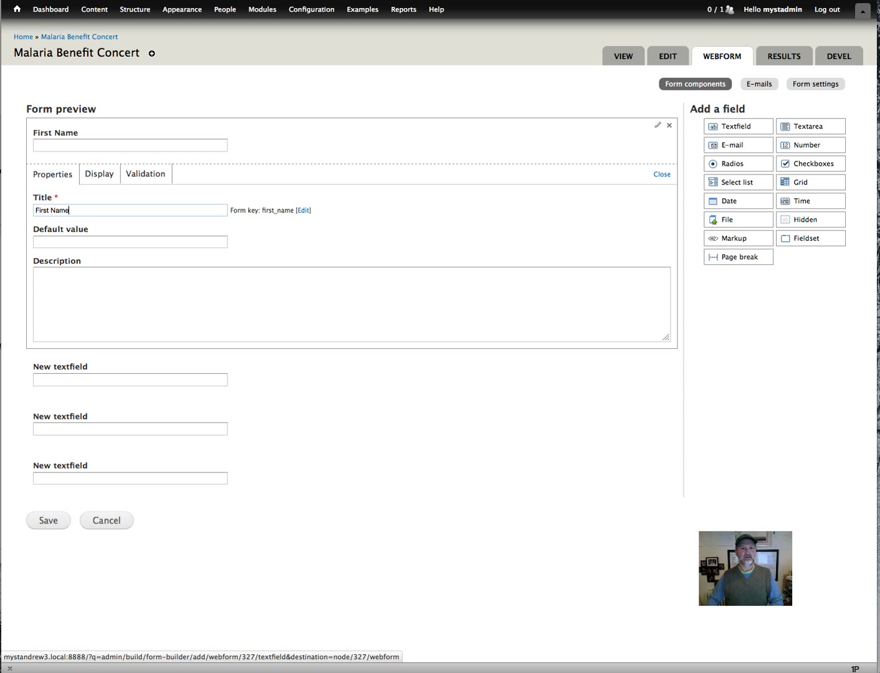
# Give the First Name field a display size of 60.
pyautogui.click(97, 177)
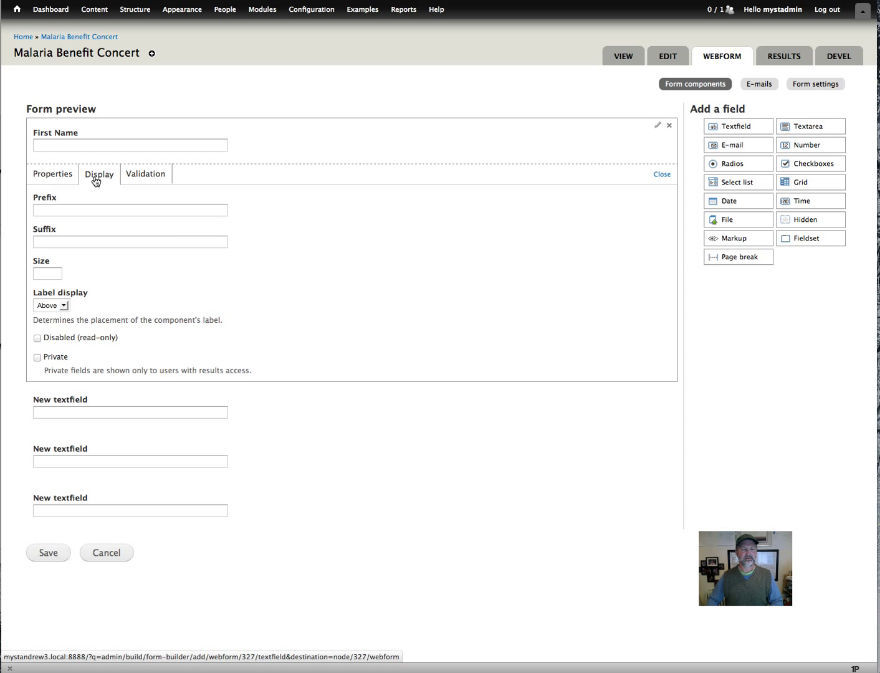
pyautogui.click(51, 276)
pyautogui.write('60')
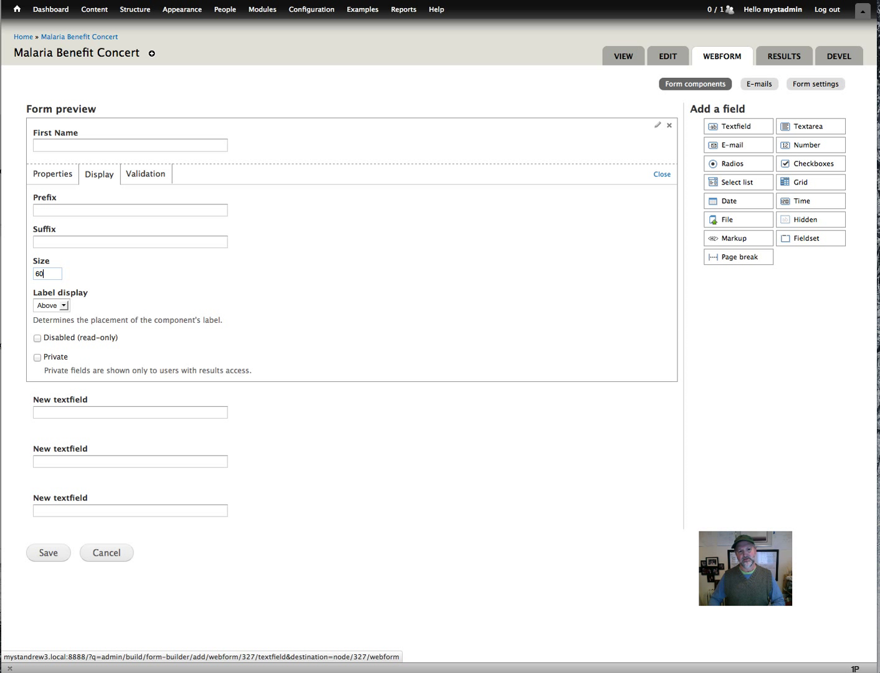
pyautogui.click(136, 418)
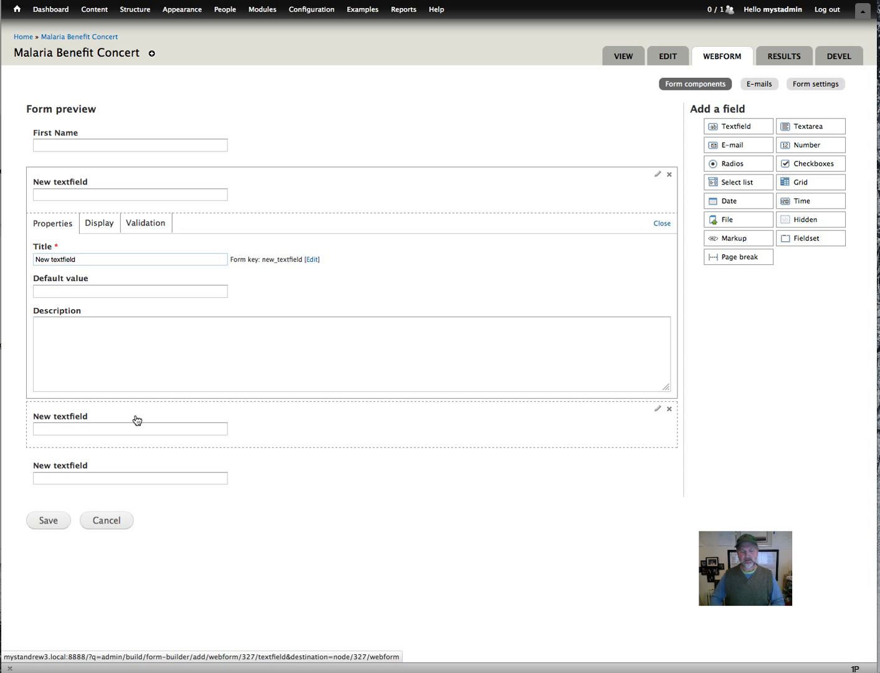
# Retitle the second field 'Last Name' and enter 60 as its display size.
pyautogui.press('super+a')
pyautogui.write('L')
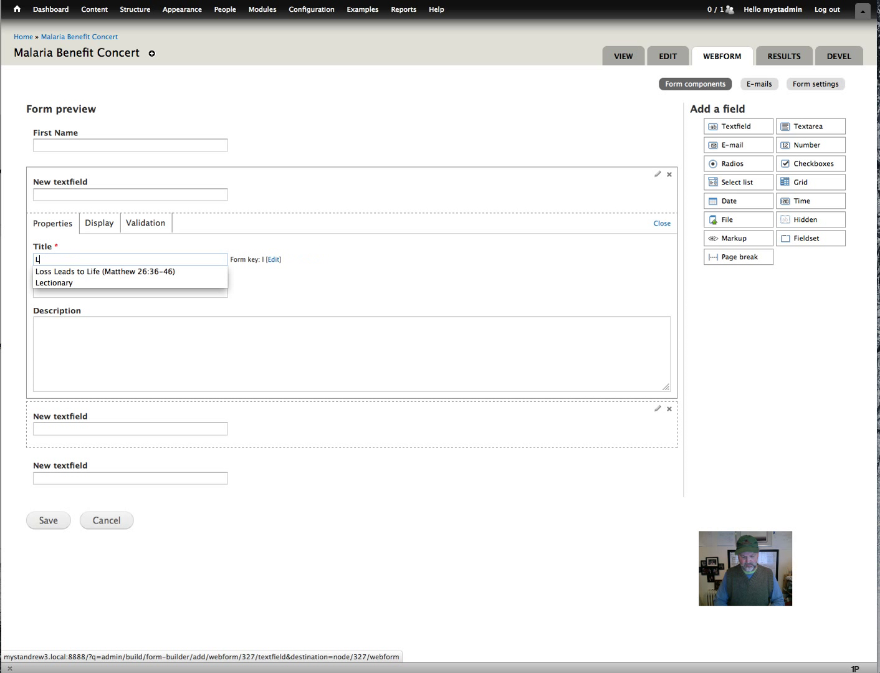
pyautogui.write('ast Name')
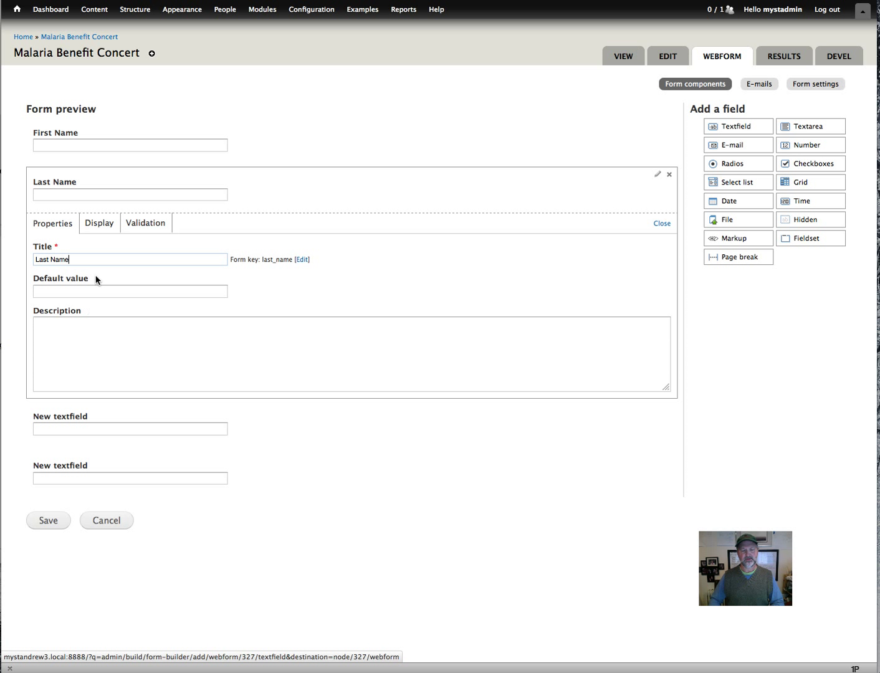
pyautogui.click(99, 227)
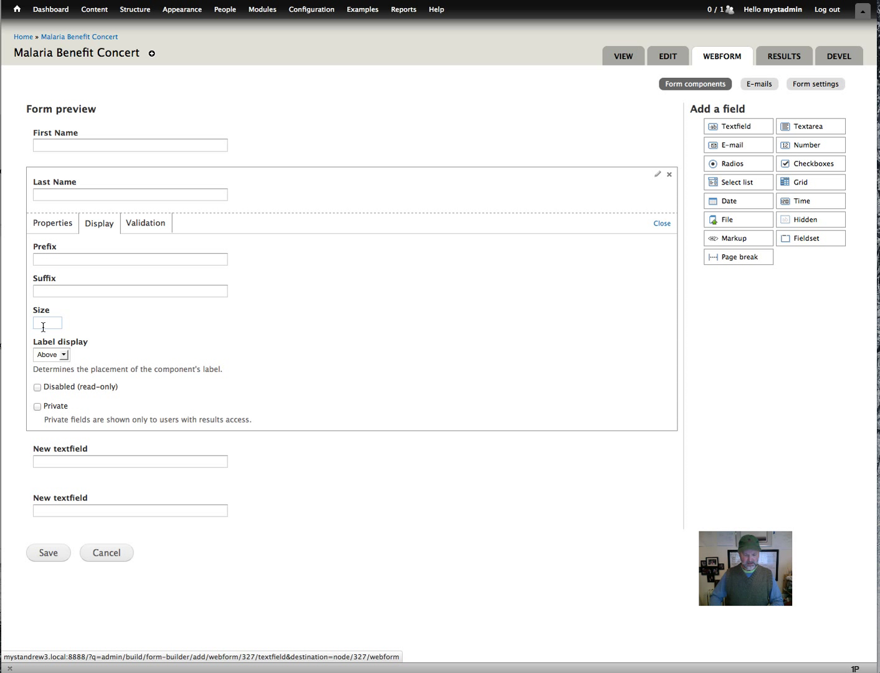
pyautogui.write('60')
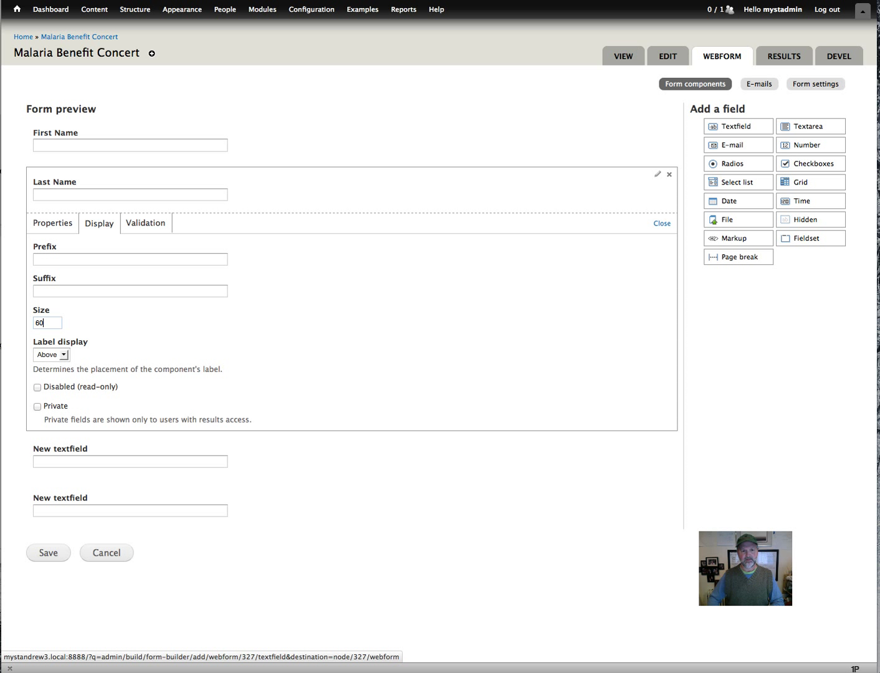
# Retitle the third field 'Address' and set its display size to 100.
pyautogui.click(133, 463)
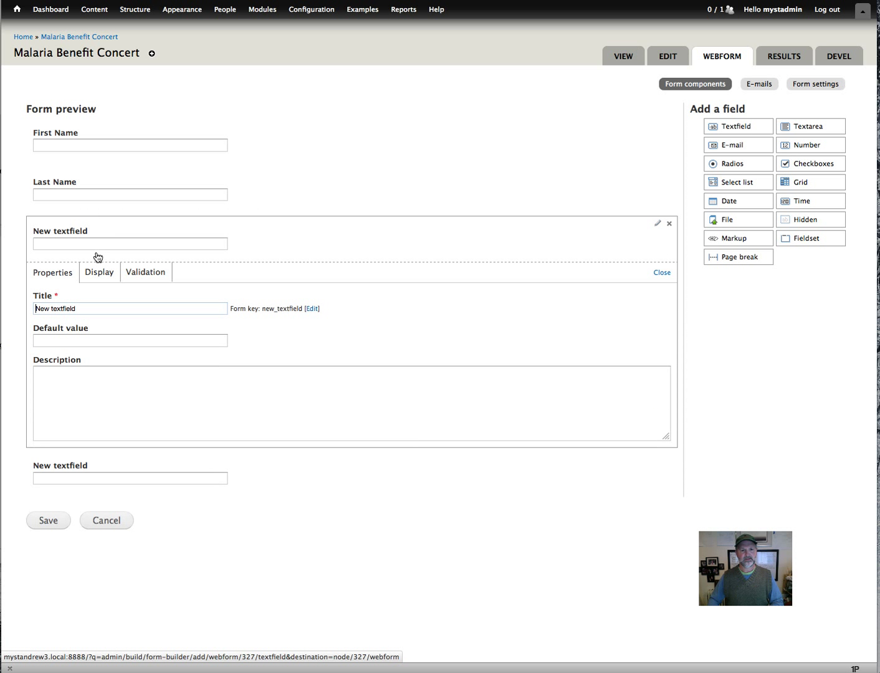
pyautogui.press('super+a')
pyautogui.write('Address')
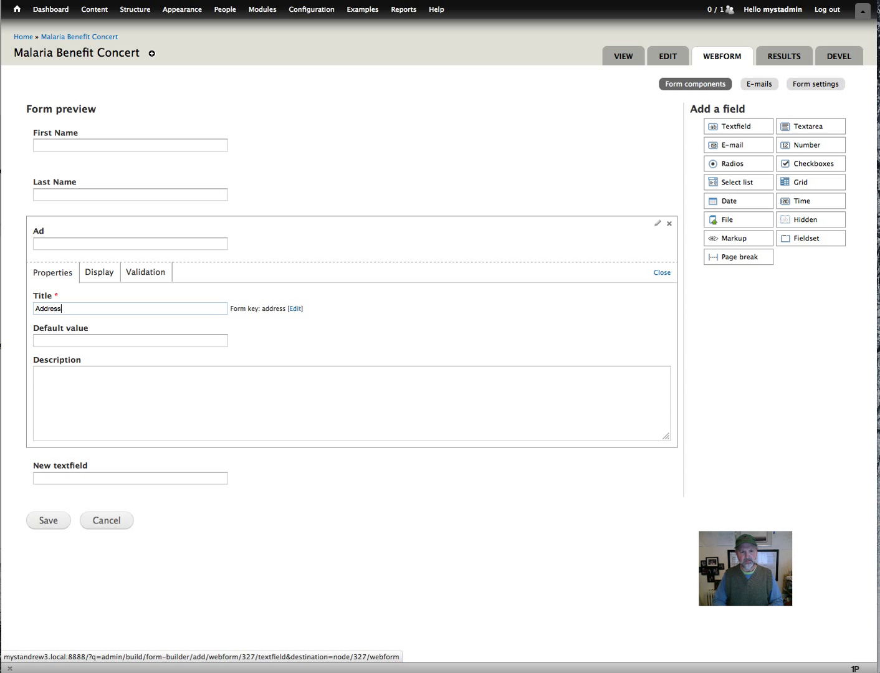
pyautogui.click(95, 275)
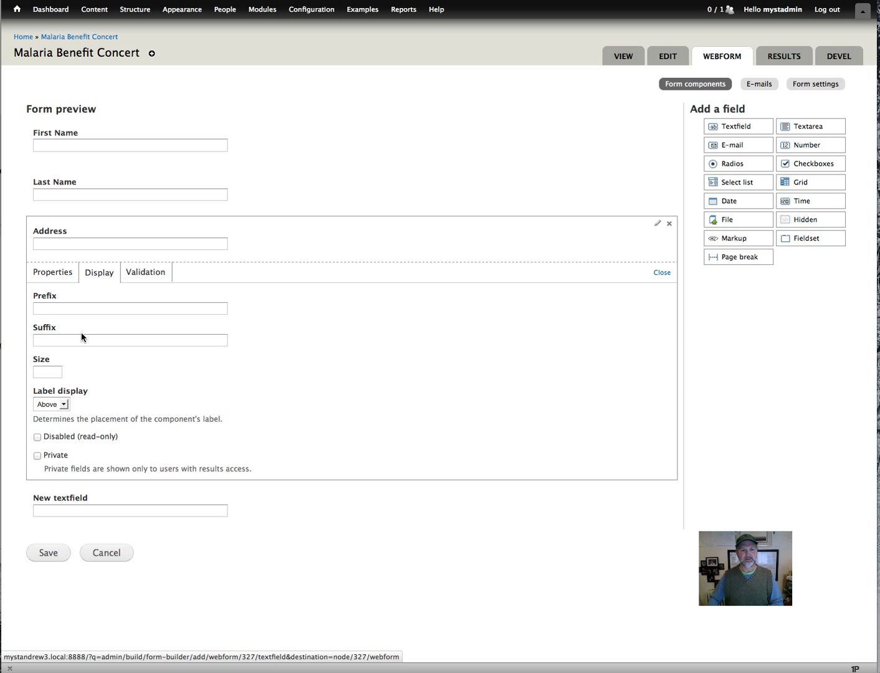
pyautogui.click(56, 368)
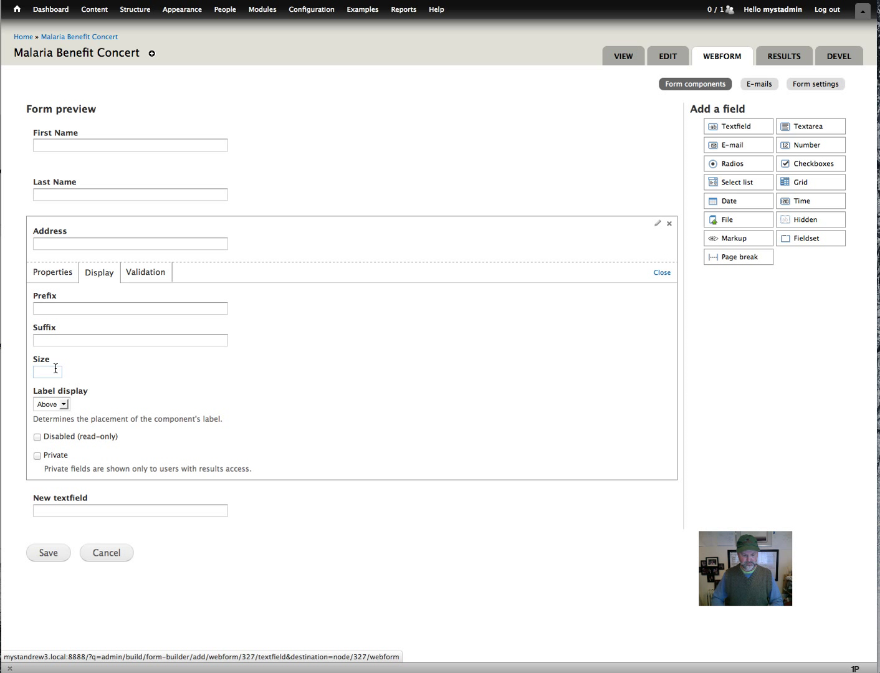
pyautogui.write('100')
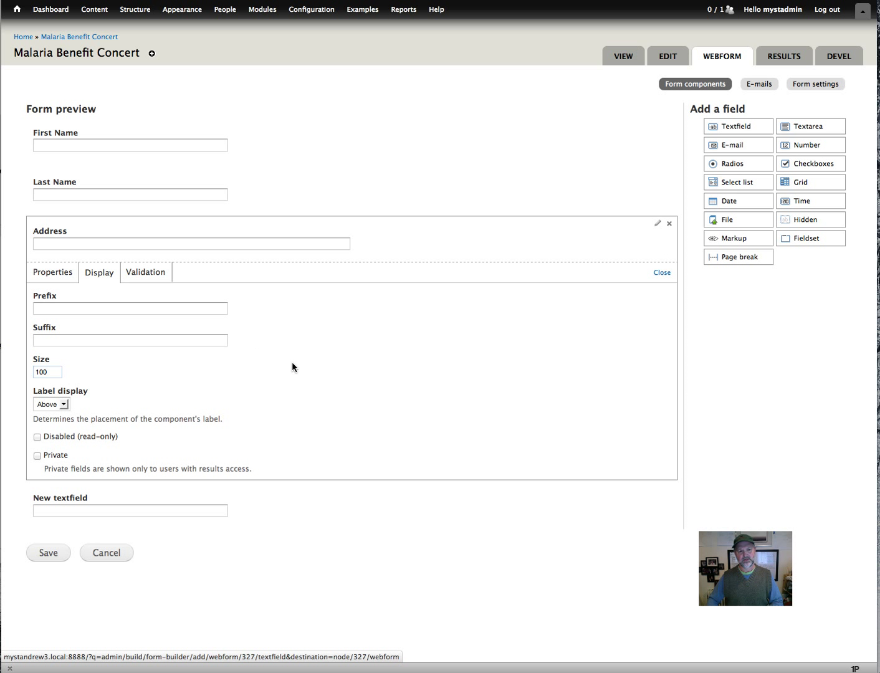
# Retitle the fourth text field to 'City'.
pyautogui.click(136, 505)
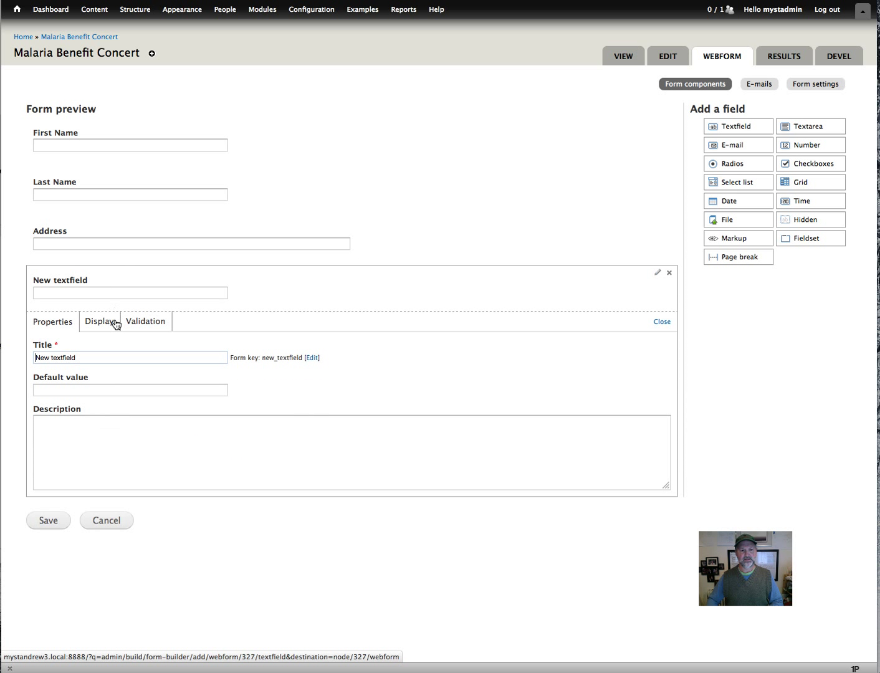
pyautogui.hotkey('ctrl', 'a')
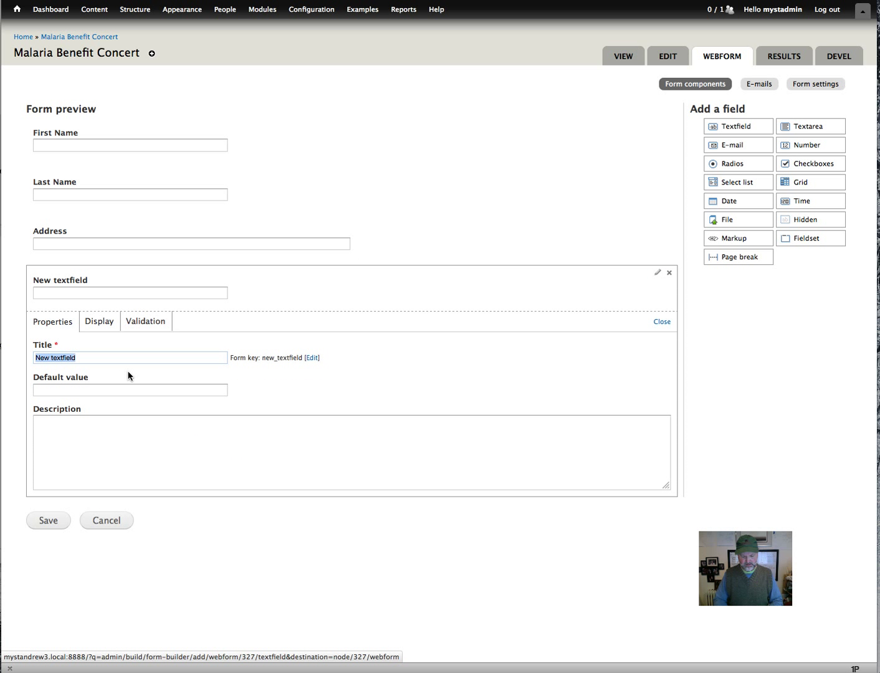
pyautogui.write('C')
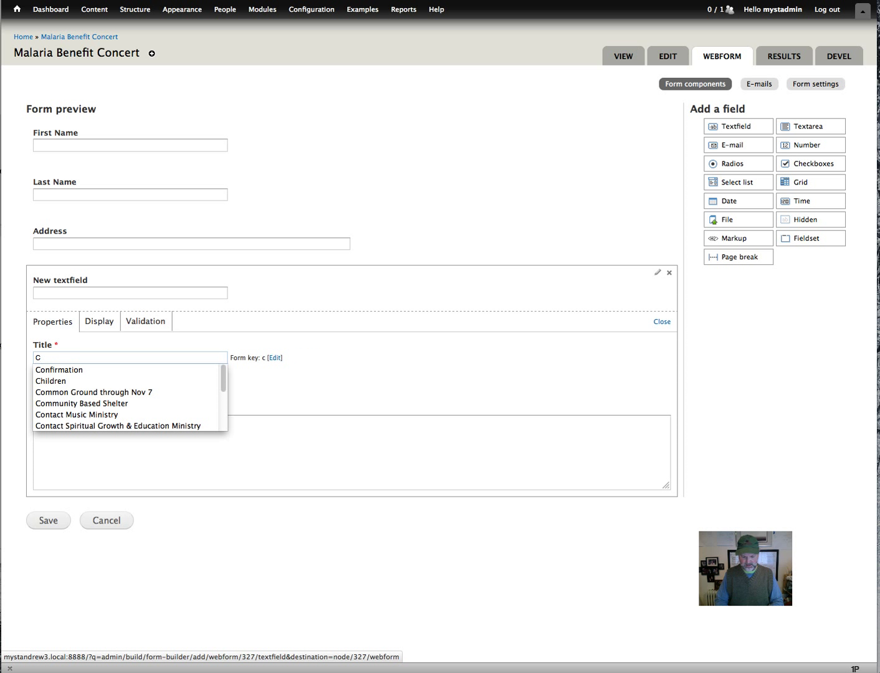
pyautogui.write('ity')
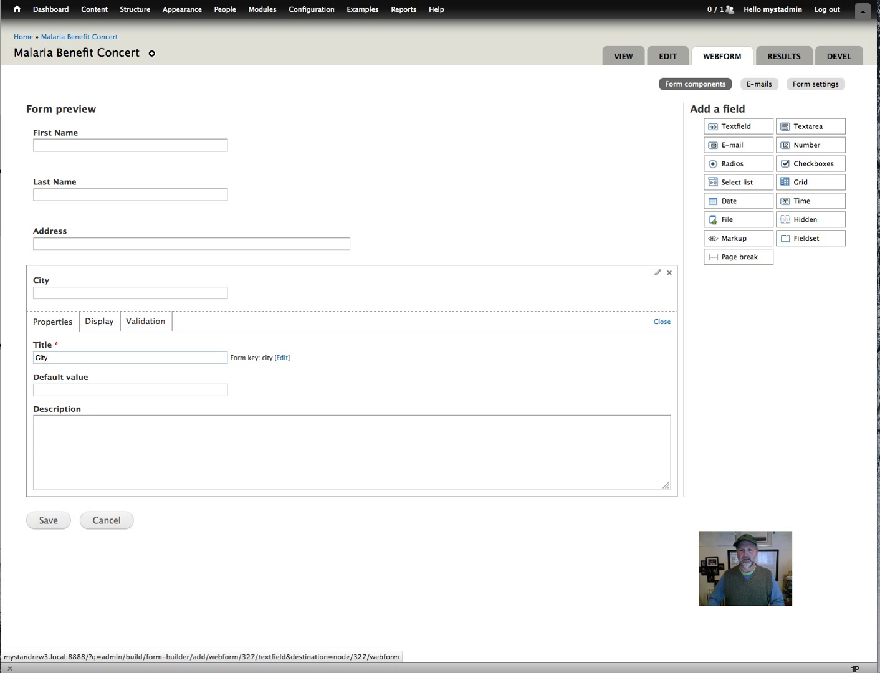
pyautogui.click(661, 322)
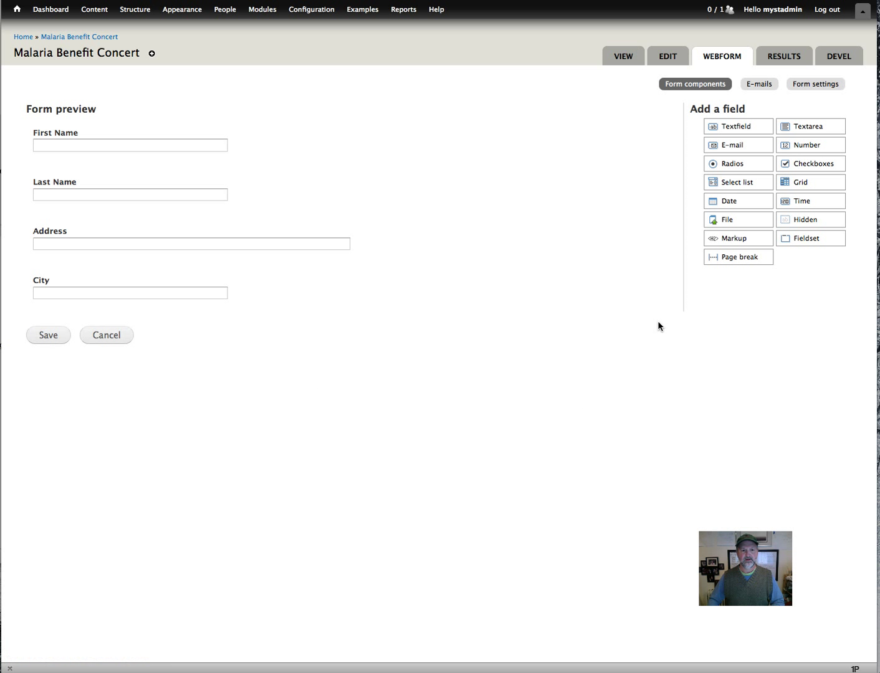
pyautogui.click(210, 300)
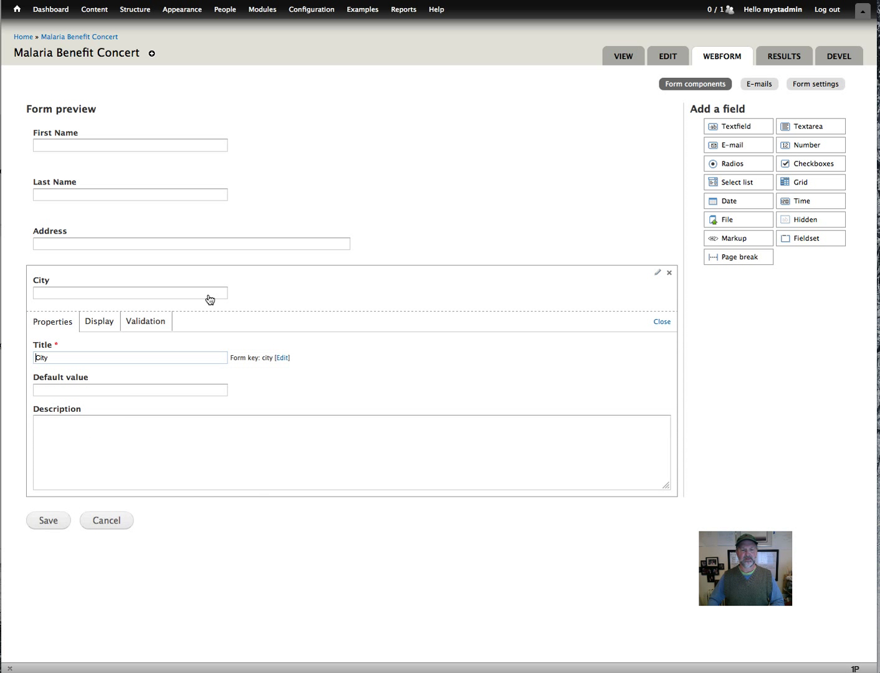
pyautogui.click(210, 300)
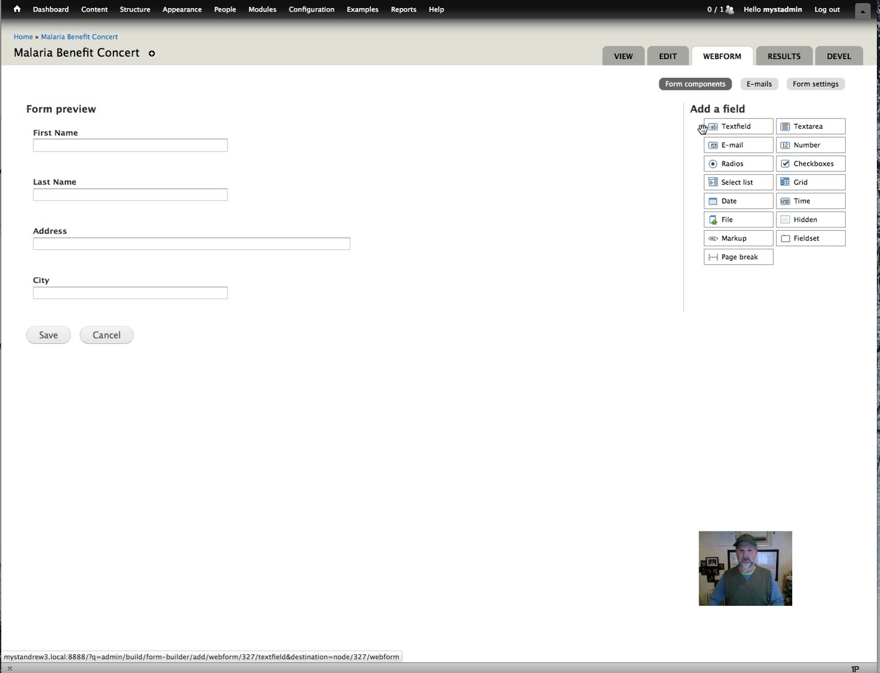
# Add two text fields below City: 'State' with display size 10, and 'Zip'.
pyautogui.moveTo(109, 400); pyautogui.dragTo(79, 322)
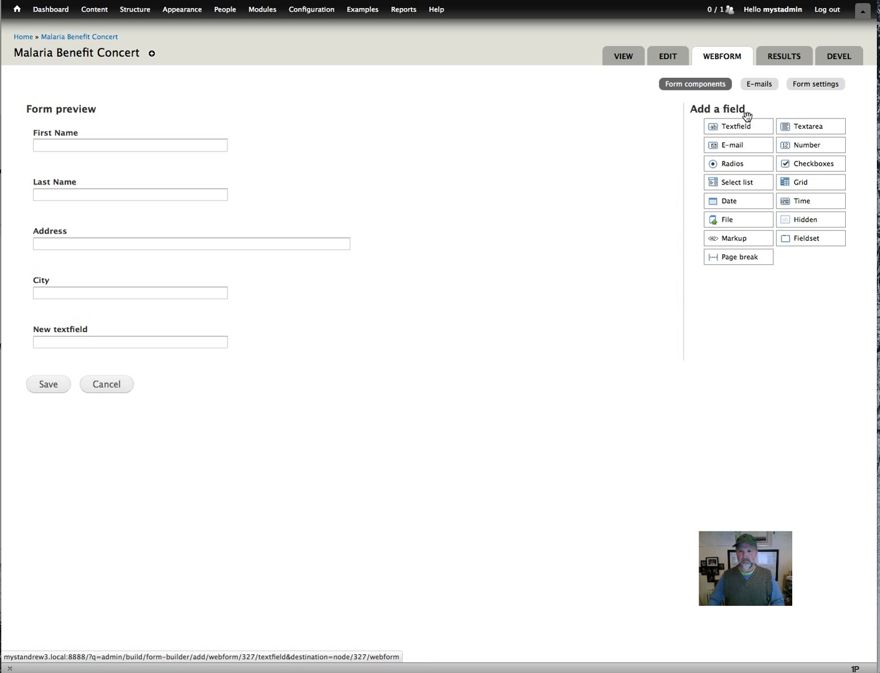
pyautogui.moveTo(742, 121); pyautogui.dragTo(130, 358)
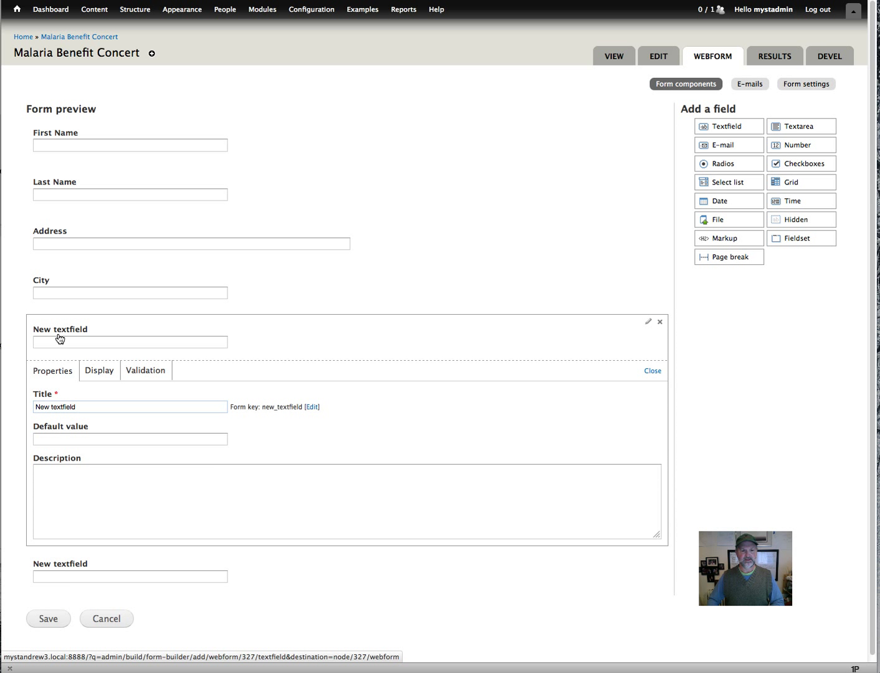
pyautogui.write('State')
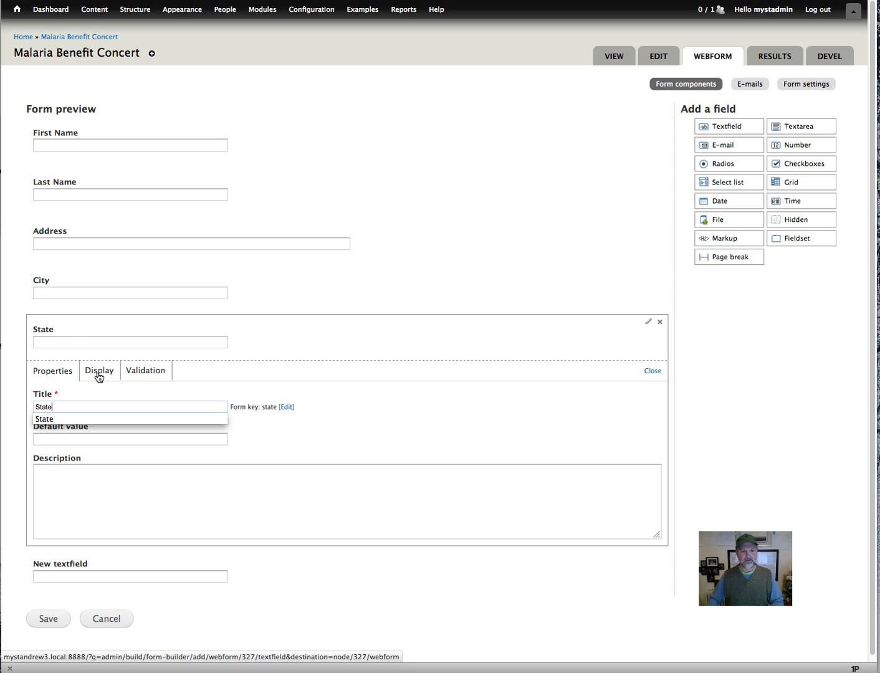
pyautogui.click(98, 376)
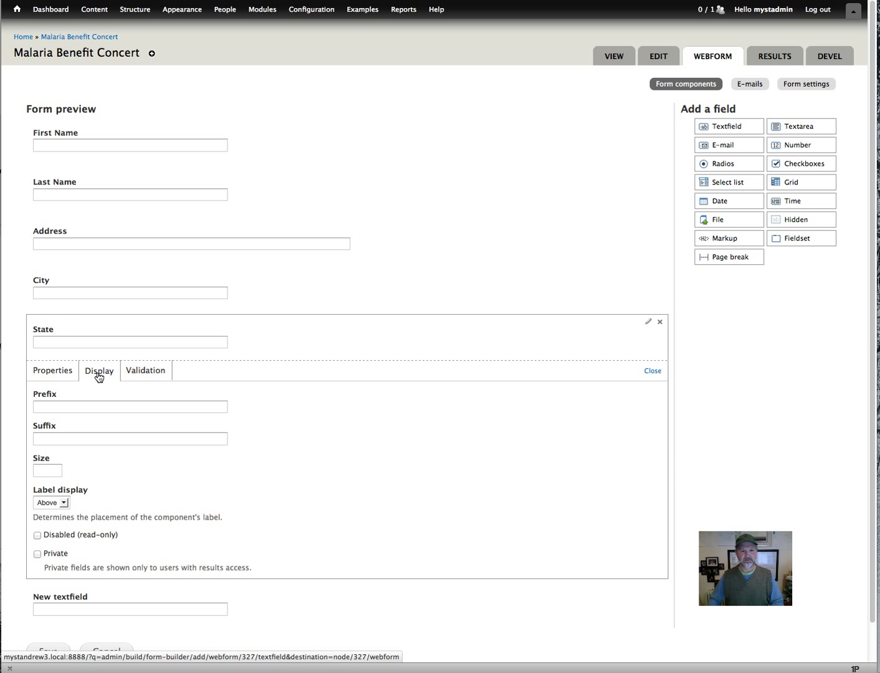
pyautogui.click(49, 471)
pyautogui.write('10')
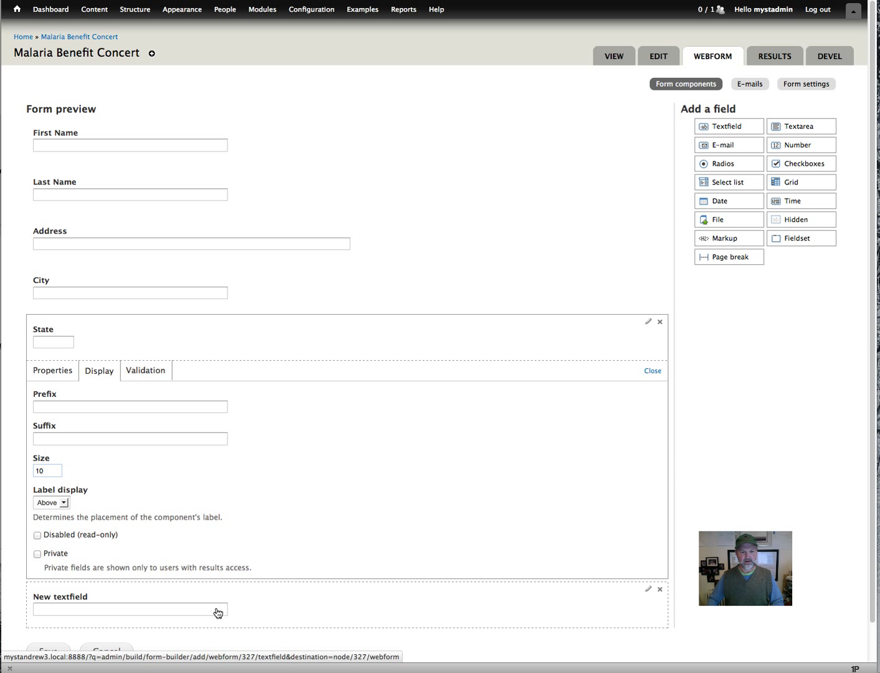
pyautogui.click(217, 612)
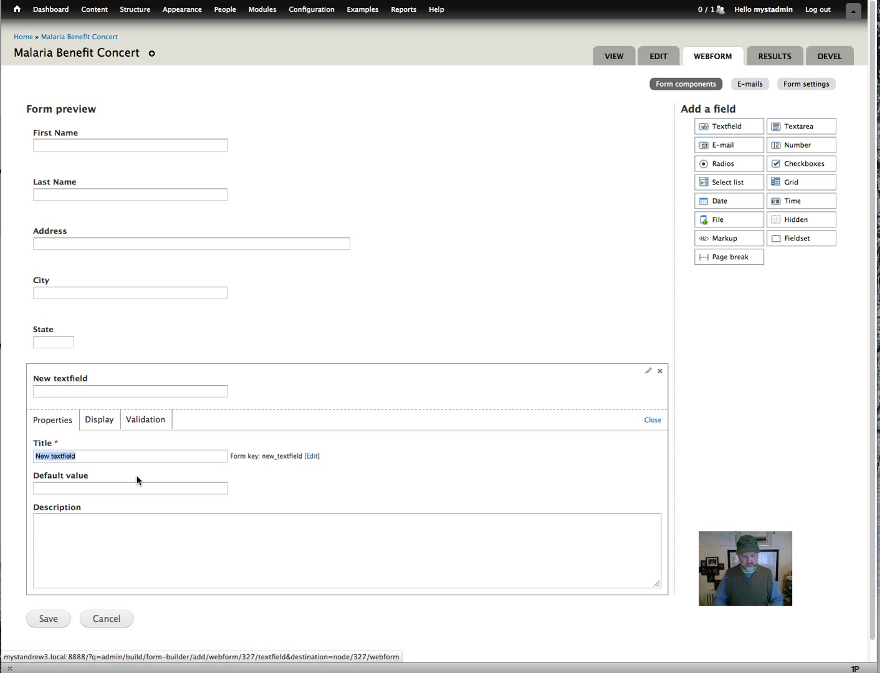
pyautogui.write('Zip')
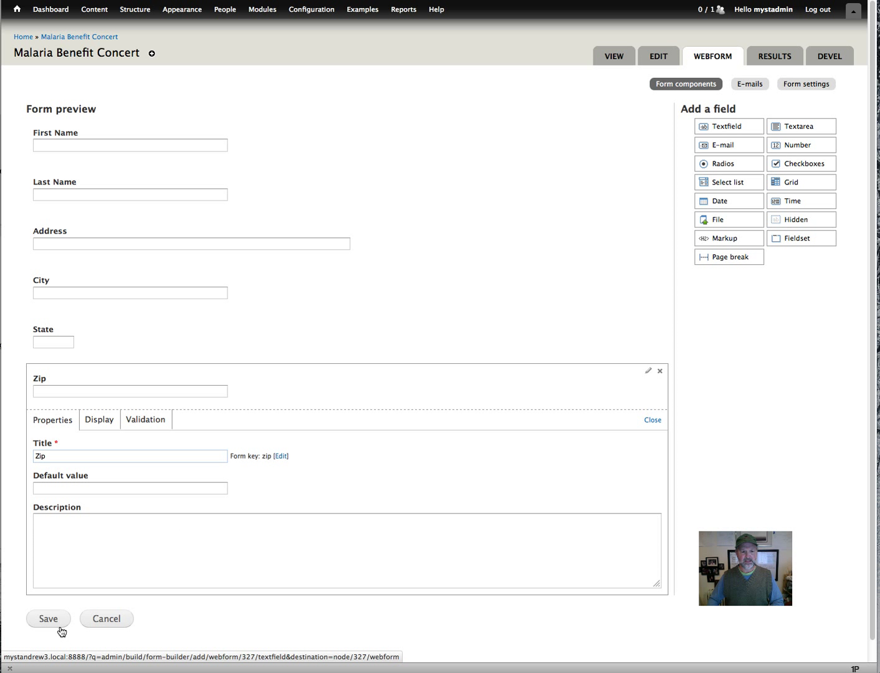
# Save the form and look over the public Malaria Benefit Concert page and its form.
pyautogui.click(60, 625)
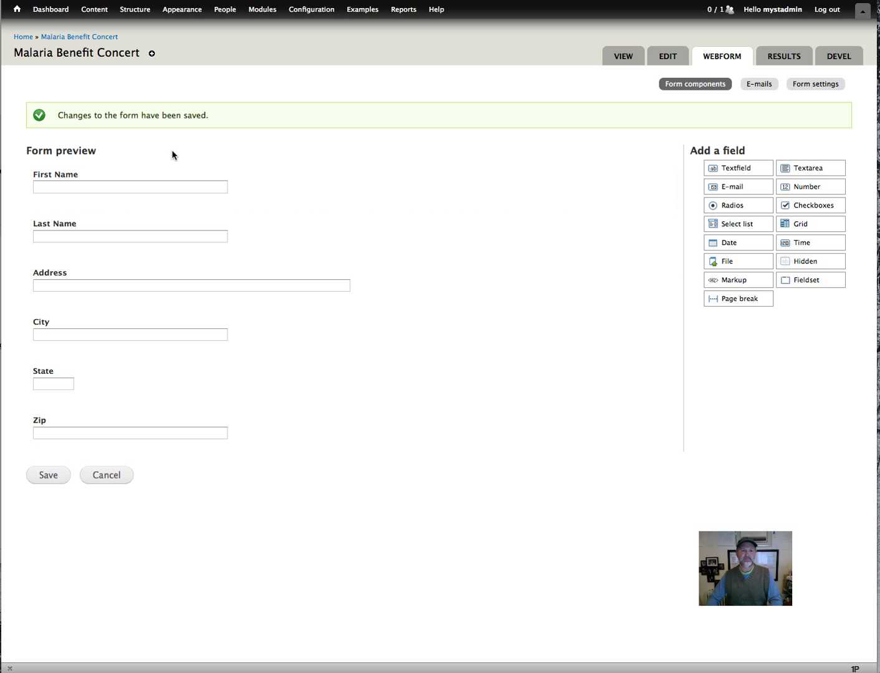
pyautogui.moveTo(211, 115); pyautogui.dragTo(58, 116)
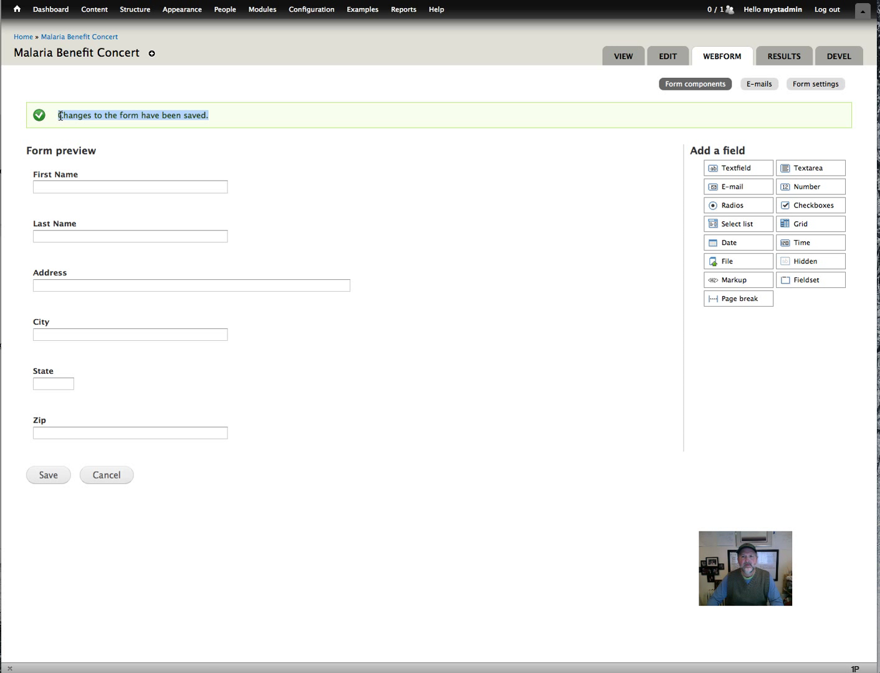
pyautogui.click(622, 57)
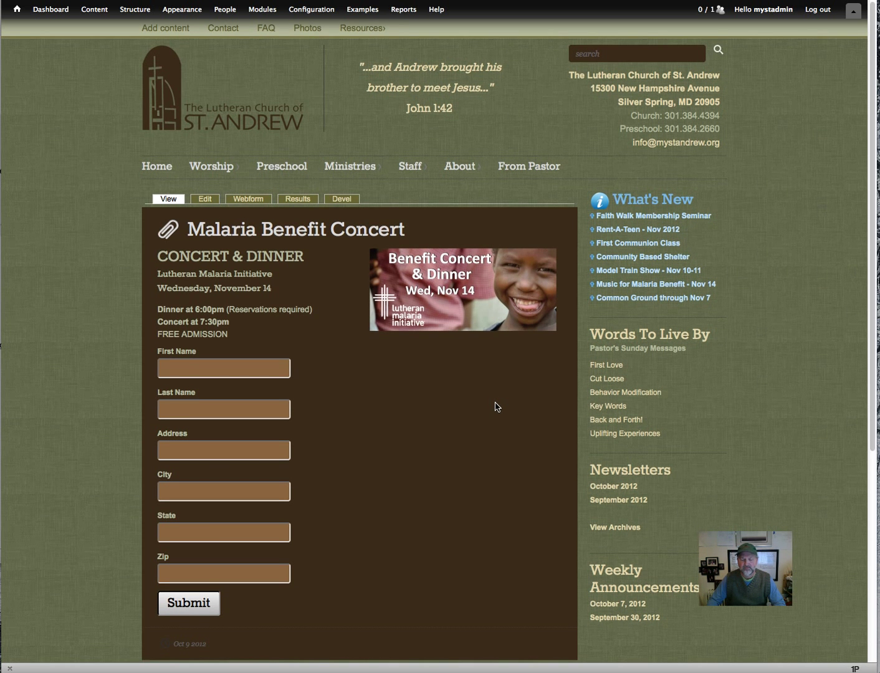
pyautogui.scroll(-1, 497, 406)
pyautogui.scroll(1, 496, 406)
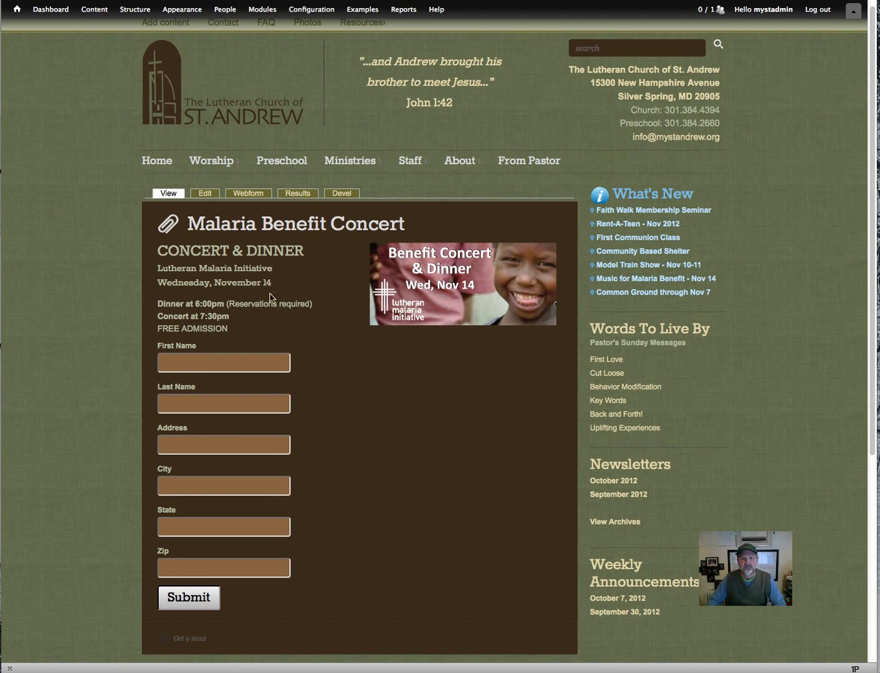
# Insert a page break after Zip, followed by a new 'Phone' text field.
pyautogui.click(247, 194)
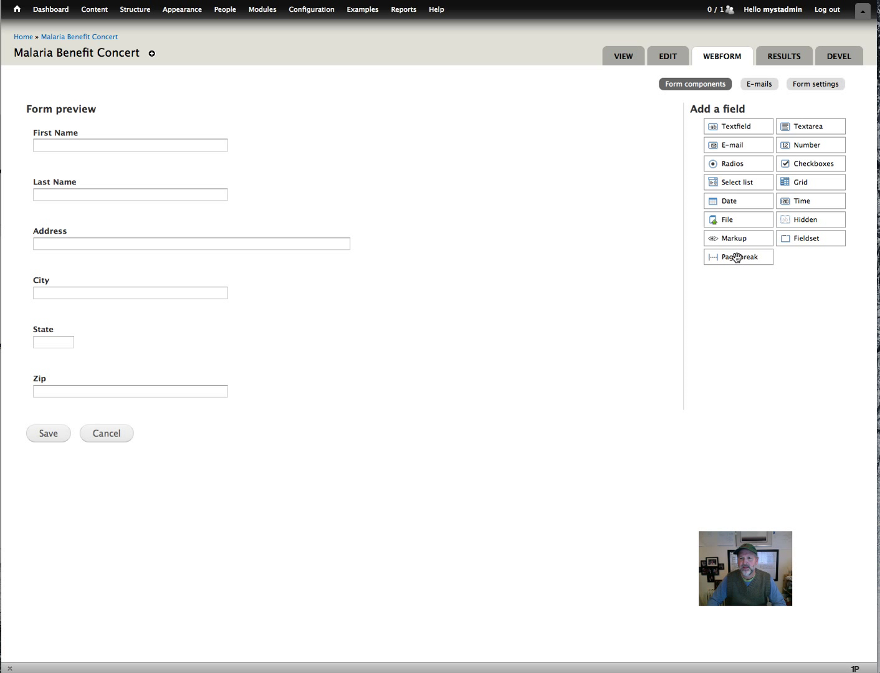
pyautogui.moveTo(738, 257); pyautogui.dragTo(104, 416)
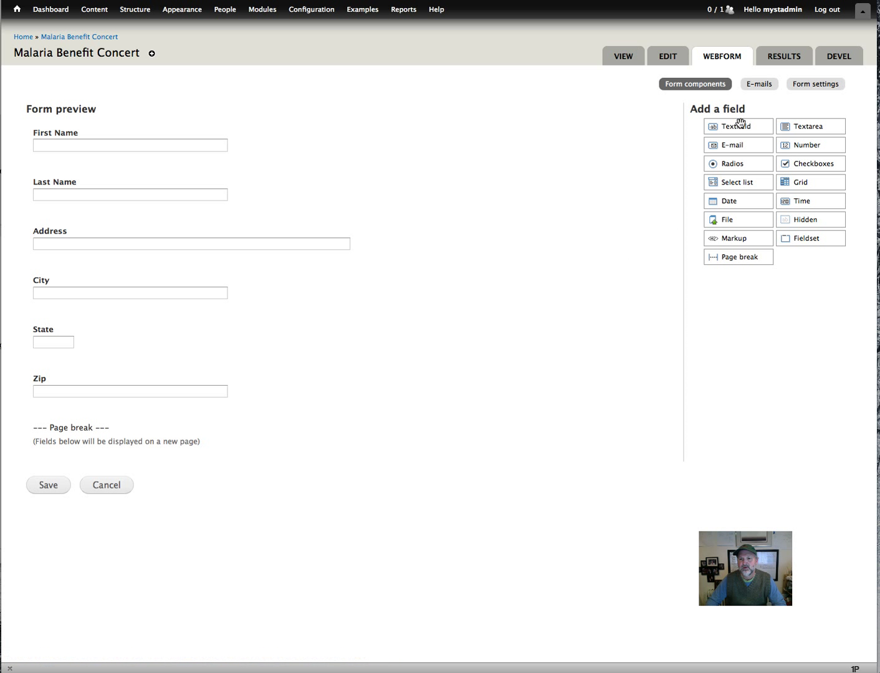
pyautogui.moveTo(741, 123); pyautogui.dragTo(123, 471)
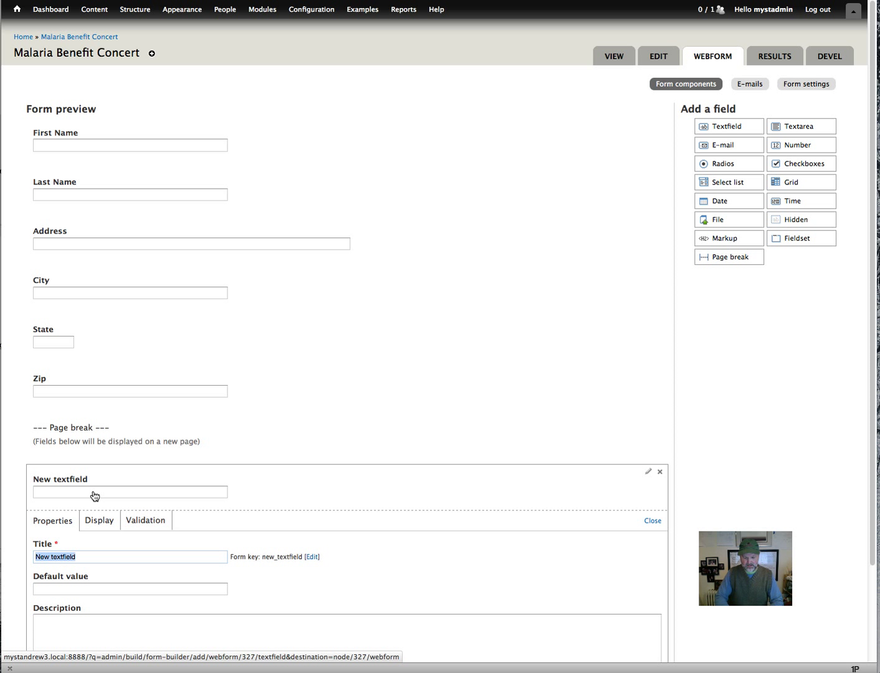
pyautogui.write('Phone')
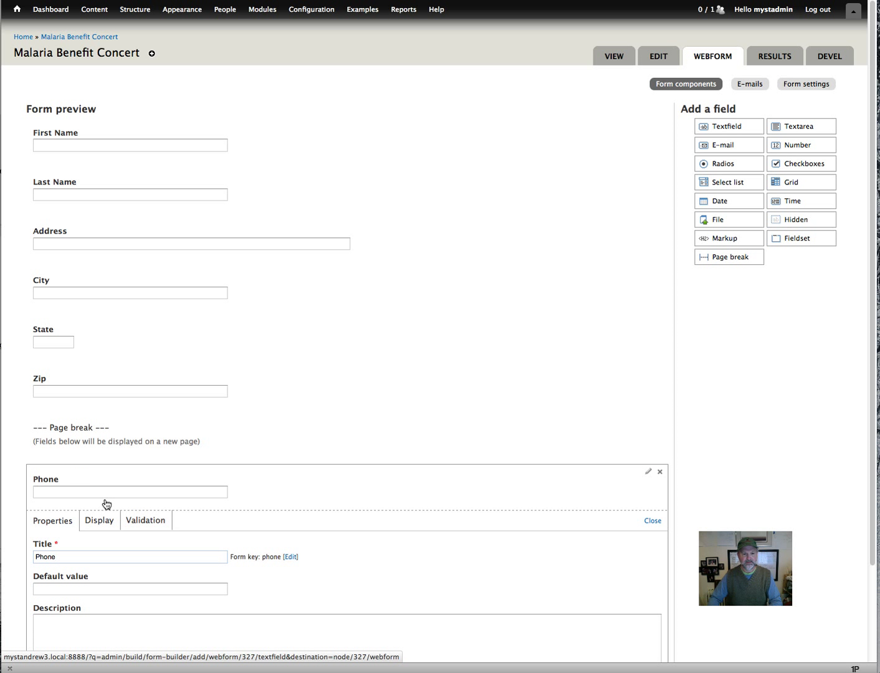
# Set the Phone field's display size to 20.
pyautogui.click(107, 526)
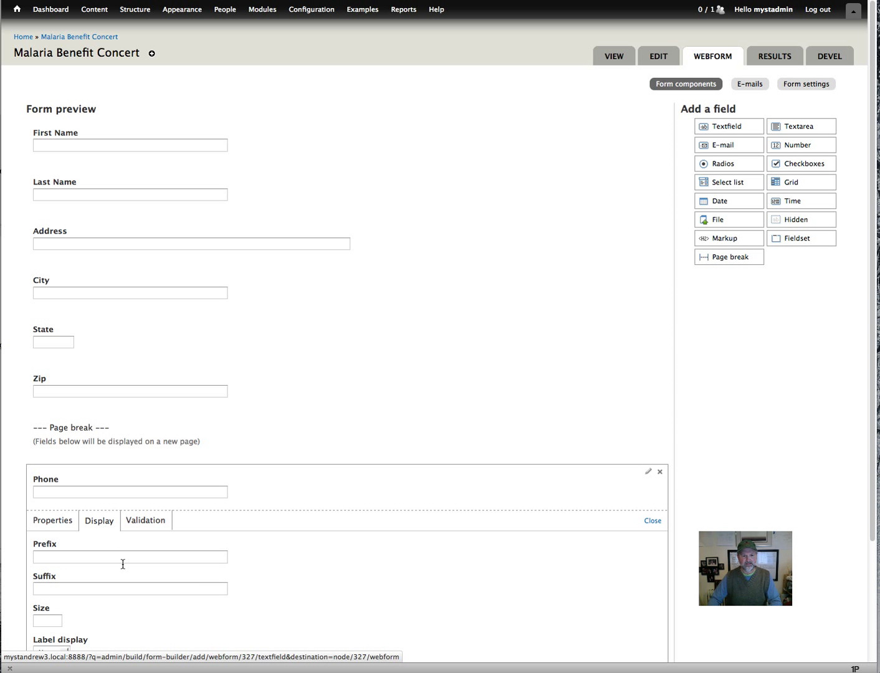
pyautogui.scroll(-3, 129, 570)
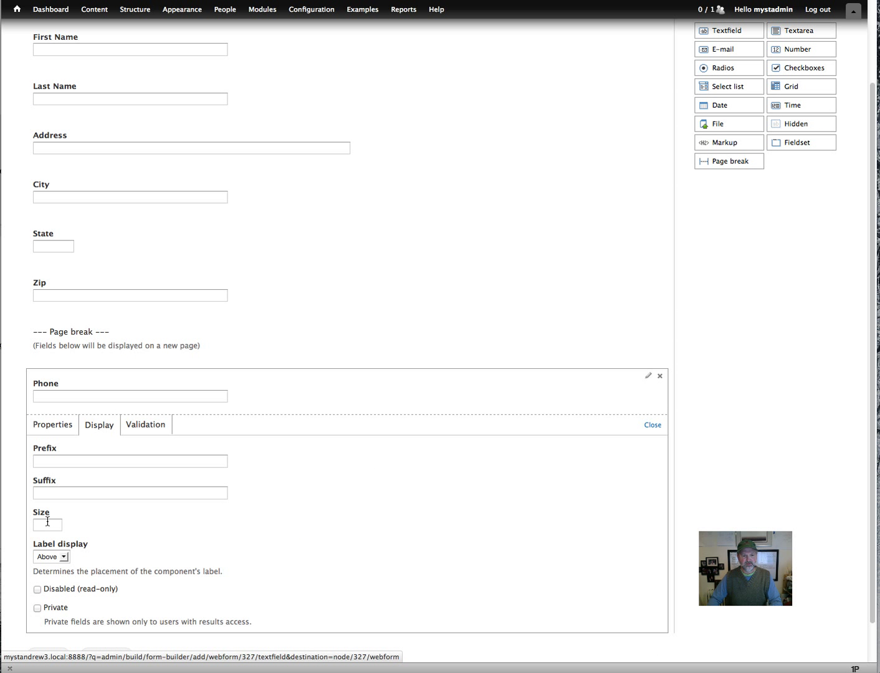
pyautogui.click(47, 521)
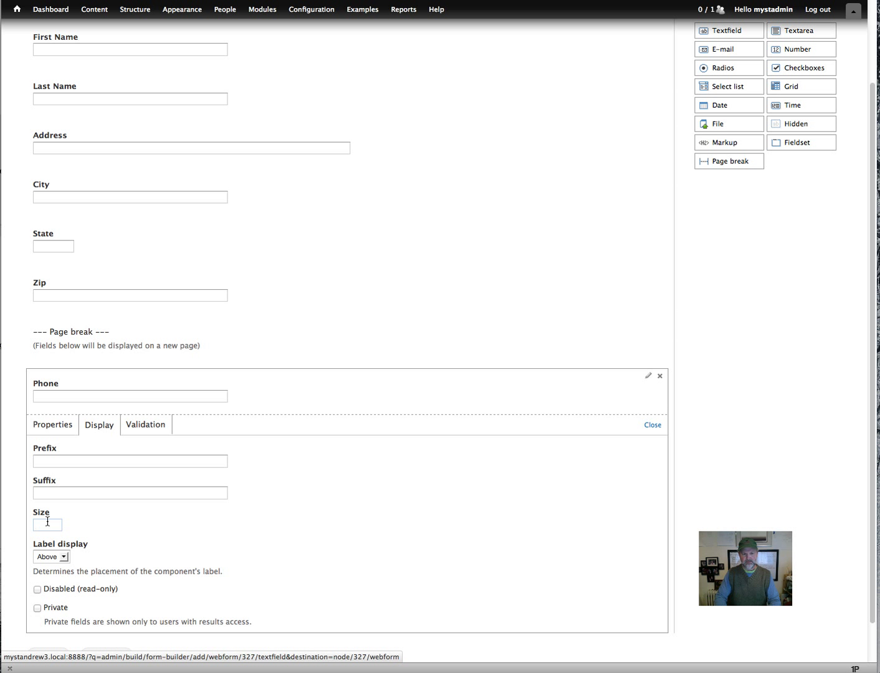
pyautogui.write('20')
pyautogui.scroll(-1, 321, 519)
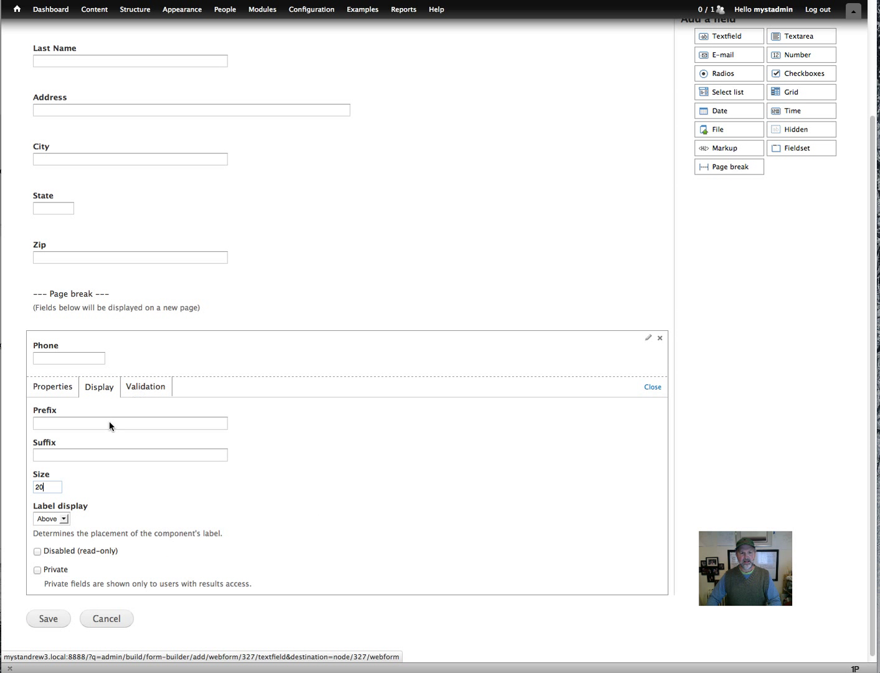
pyautogui.click(90, 361)
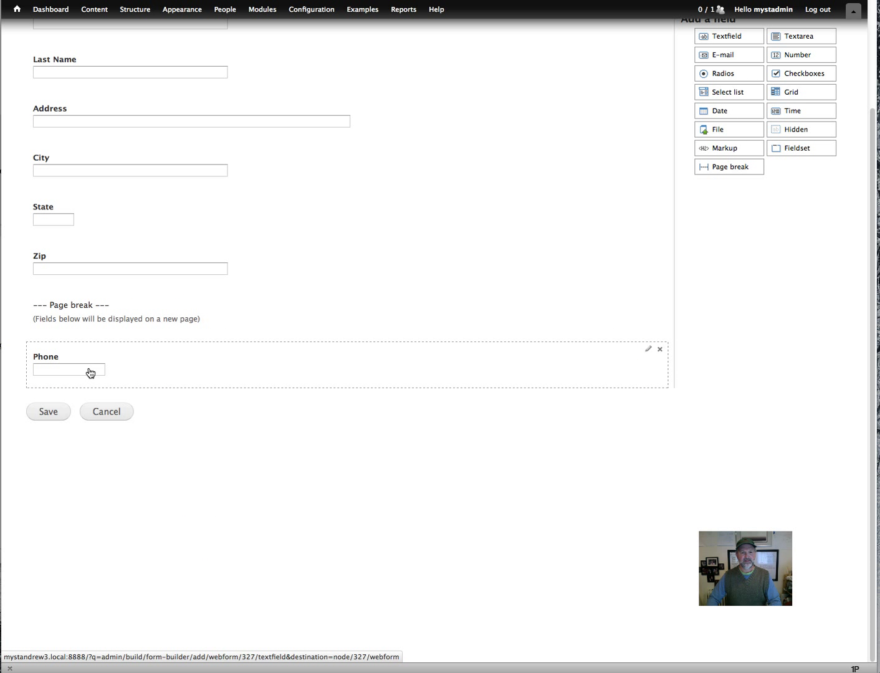
pyautogui.click(90, 372)
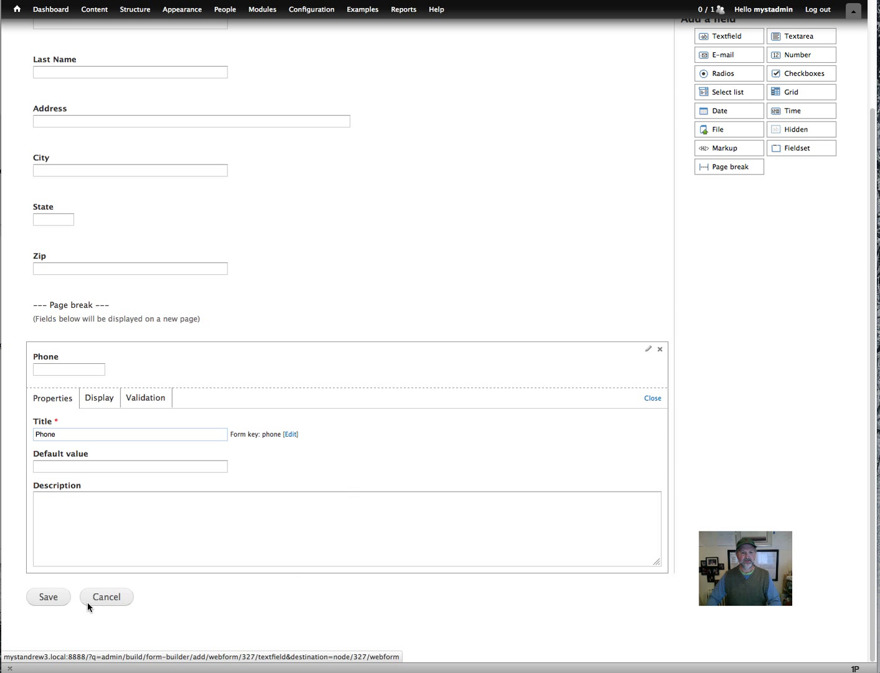
pyautogui.click(93, 376)
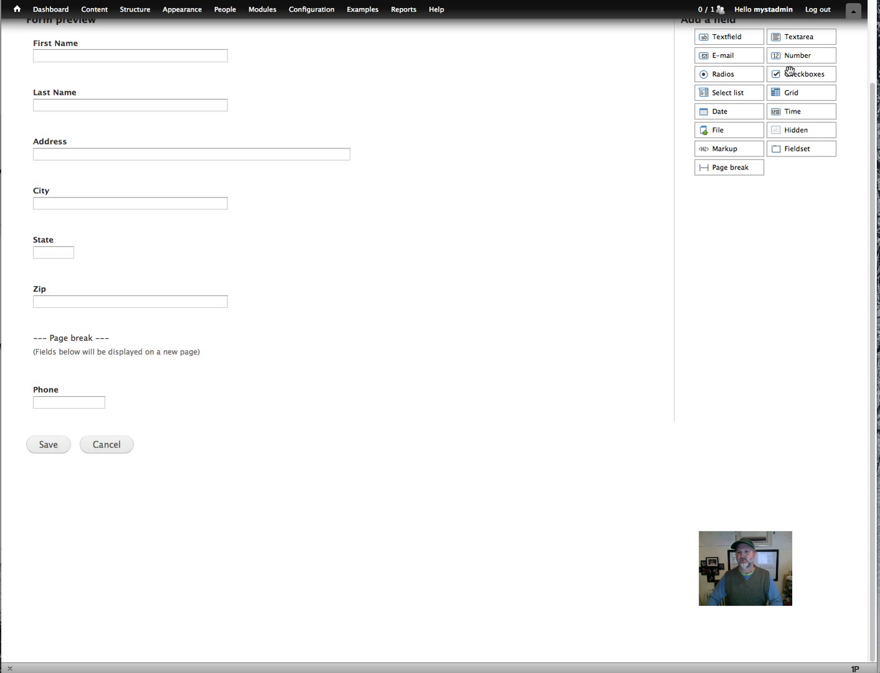
# Add a Number field below Phone titled 'Number in your party'.
pyautogui.moveTo(789, 57); pyautogui.dragTo(81, 427)
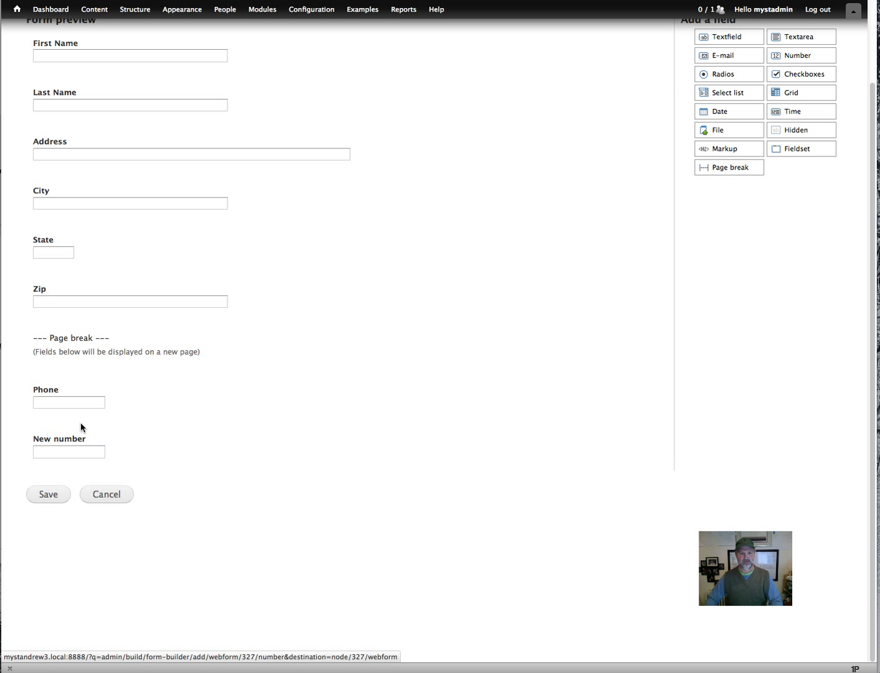
pyautogui.click(83, 447)
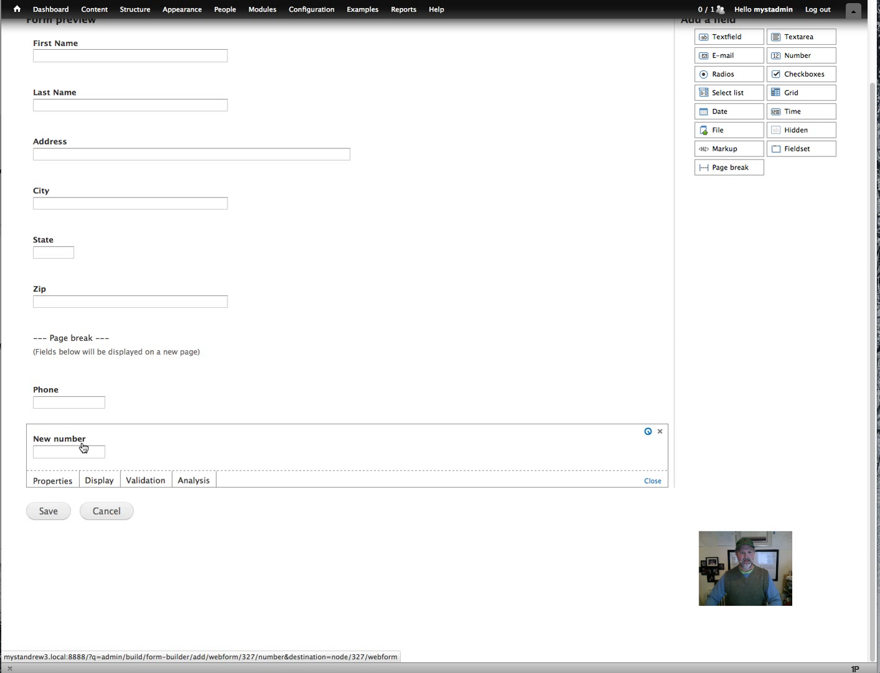
pyautogui.press('super+a')
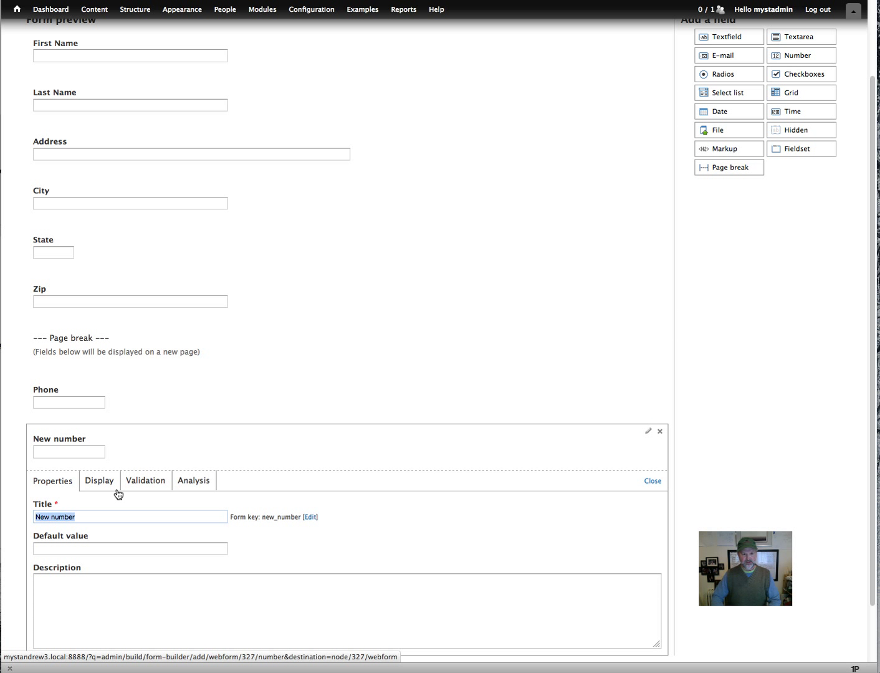
pyautogui.write('Number in your party')
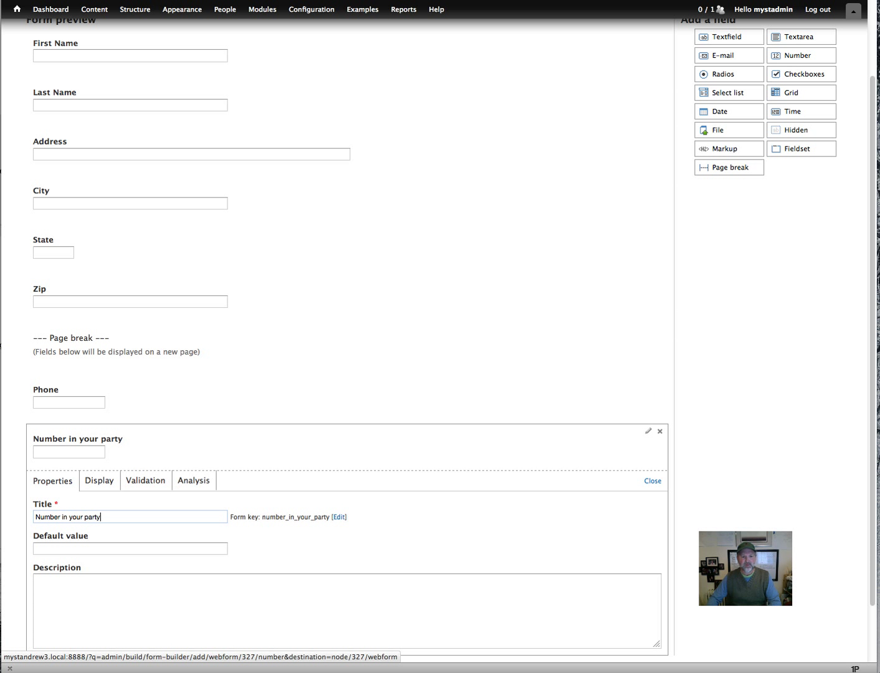
pyautogui.scroll(-3, 148, 527)
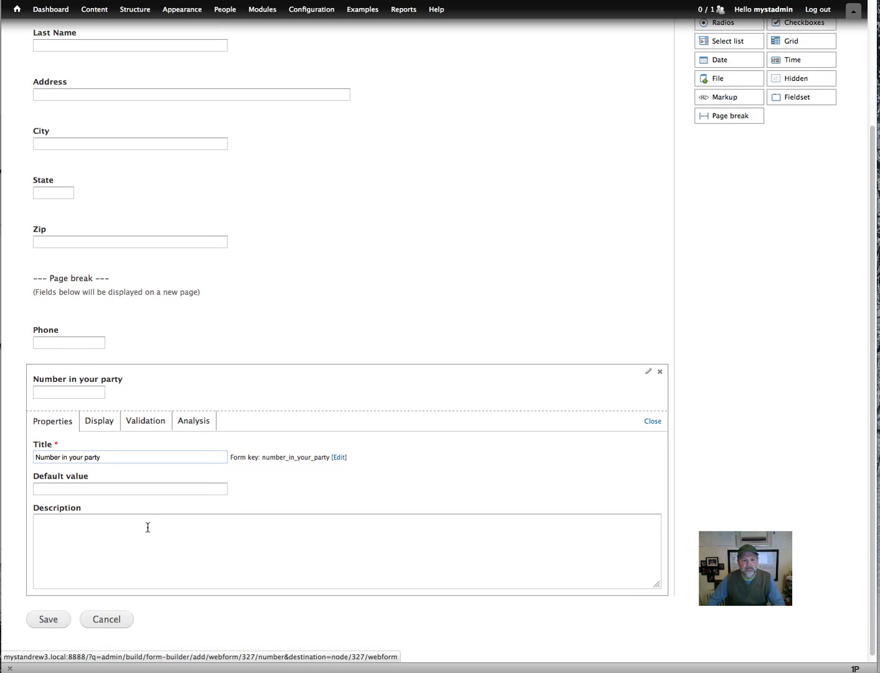
pyautogui.click(75, 527)
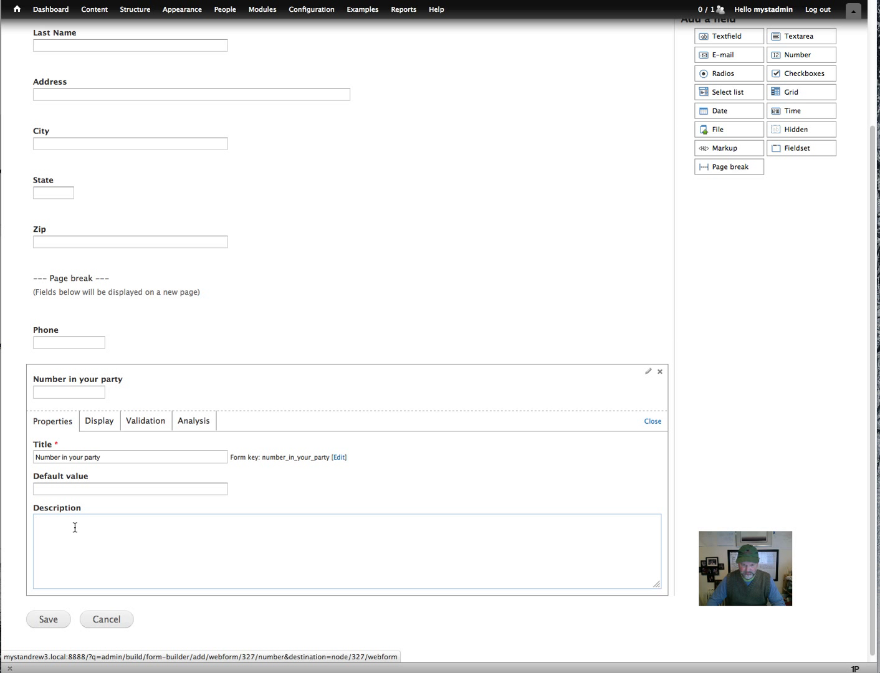
# Clear the 'junk' prefix and set the party-size label display to Inline.
pyautogui.click(102, 428)
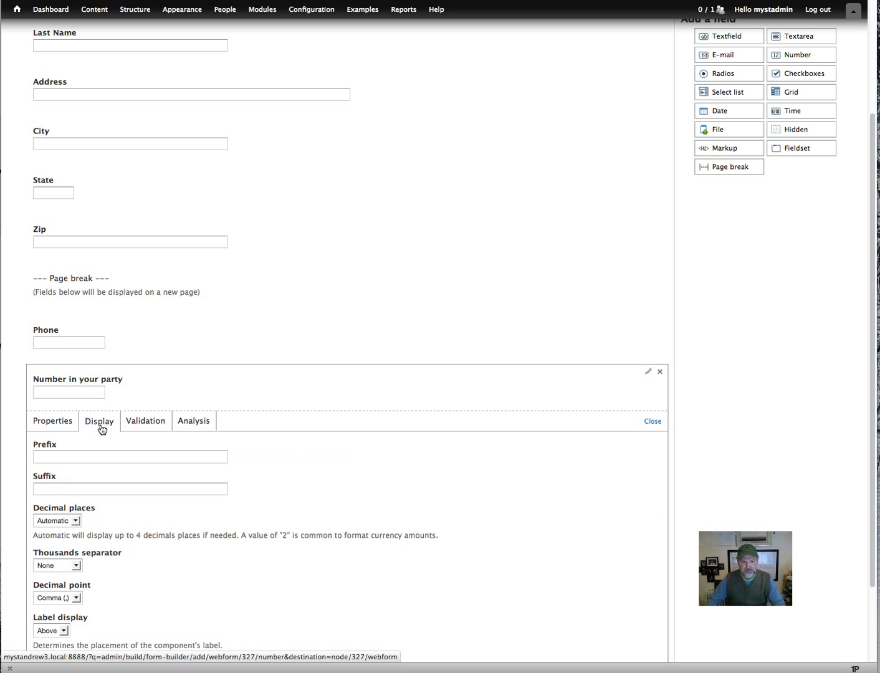
pyautogui.scroll(-1, 192, 536)
pyautogui.scroll(-2, 192, 536)
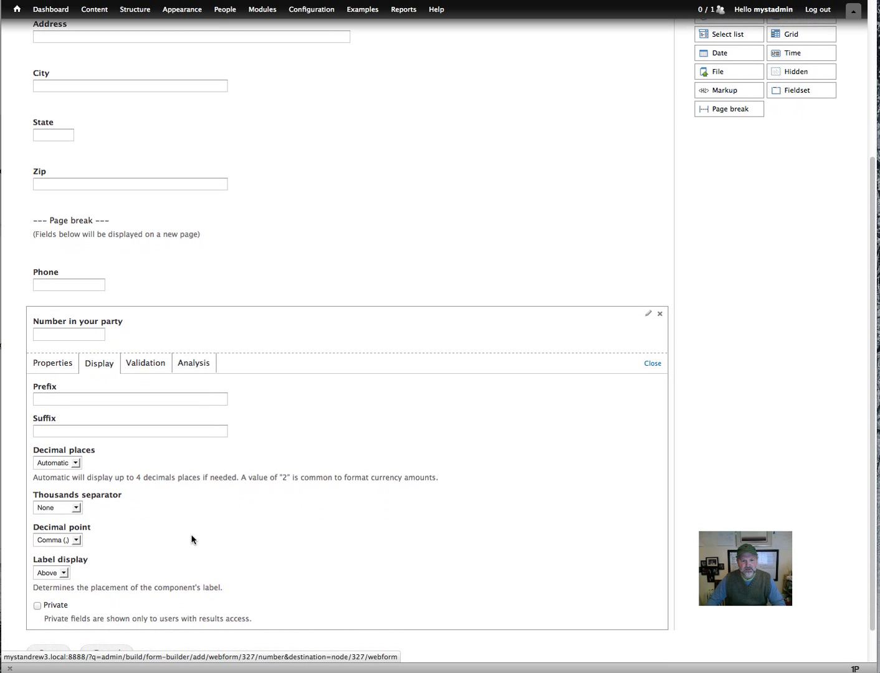
pyautogui.click(55, 399)
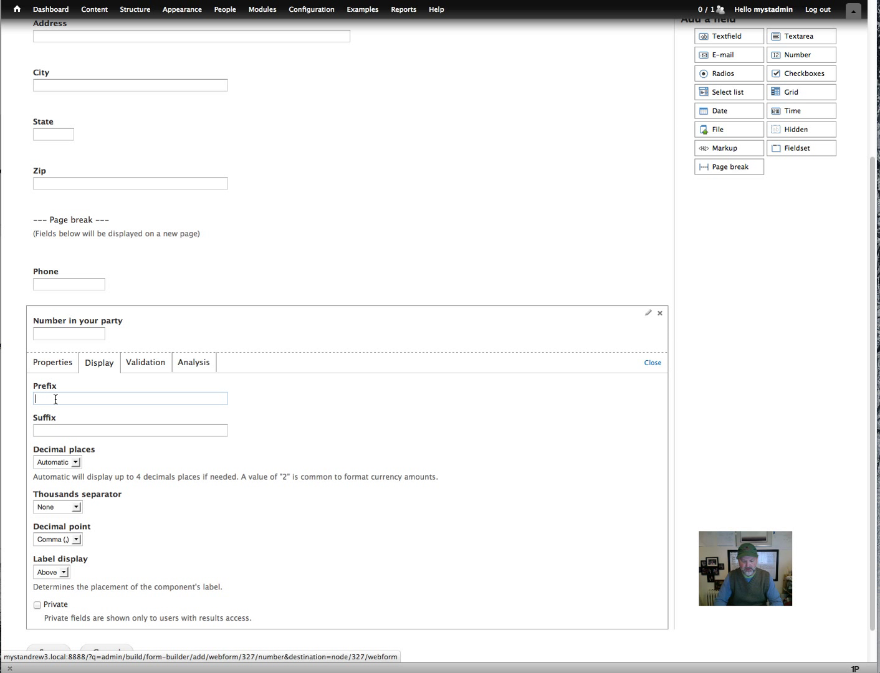
pyautogui.write('junk')
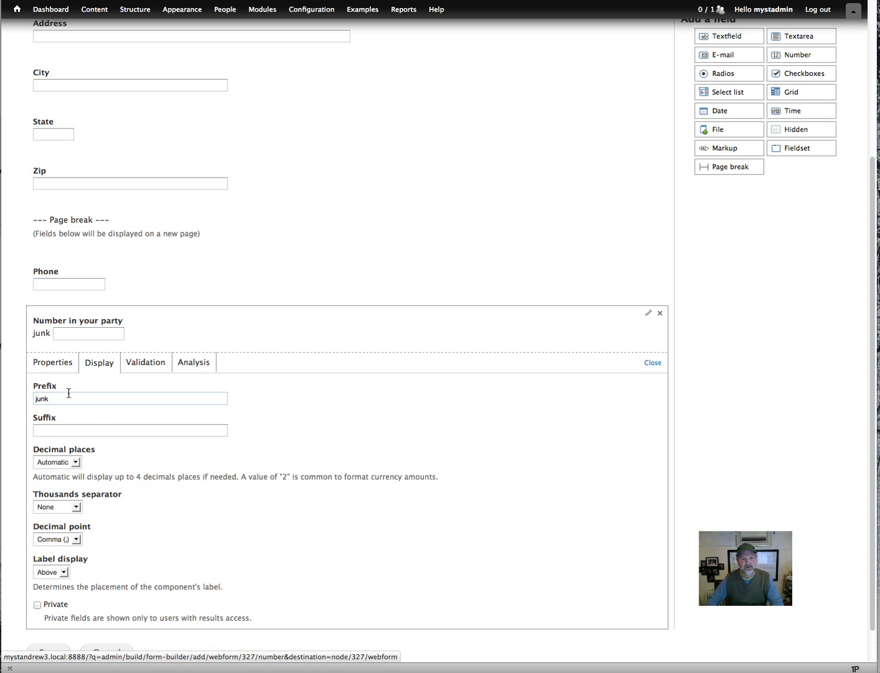
pyautogui.press('BackSpace')
pyautogui.press('BackSpace')
pyautogui.press('BackSpace')
pyautogui.press('BackSpace')
pyautogui.click(65, 571)
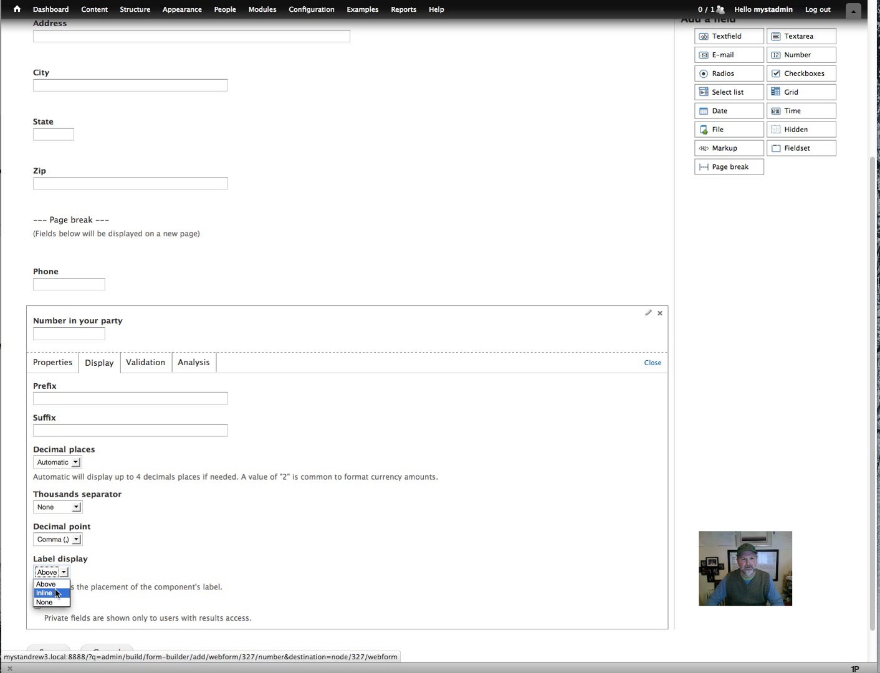
pyautogui.click(57, 592)
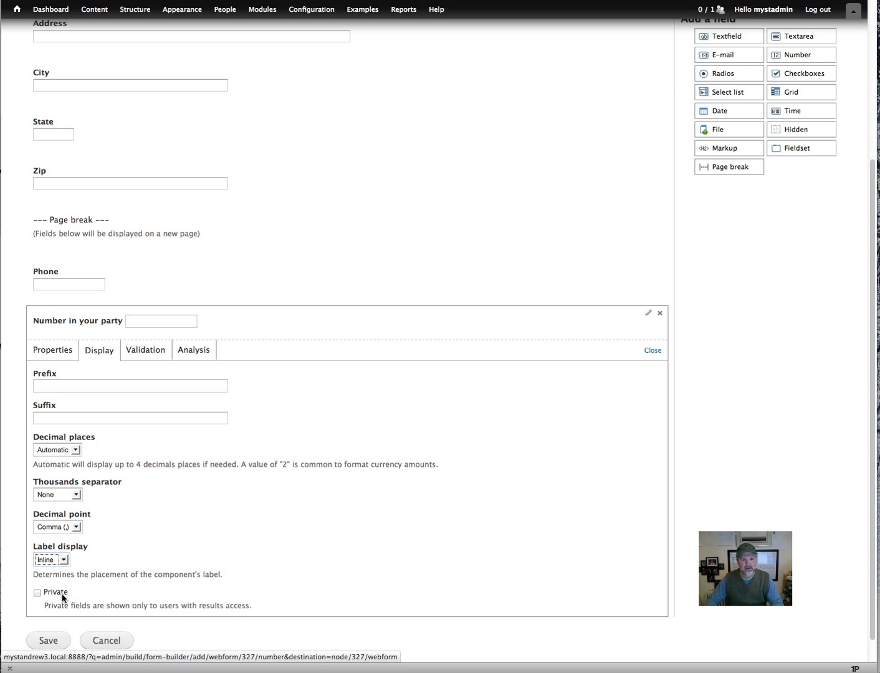
# Validate party size as integers with minimum 1, maximum 20, step 1, and save.
pyautogui.click(147, 349)
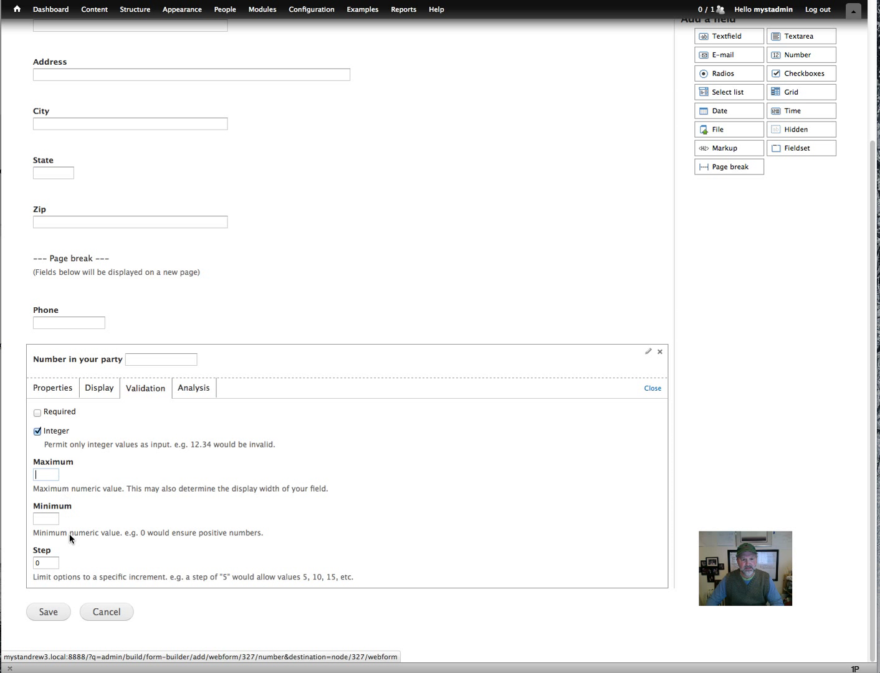
pyautogui.click(46, 517)
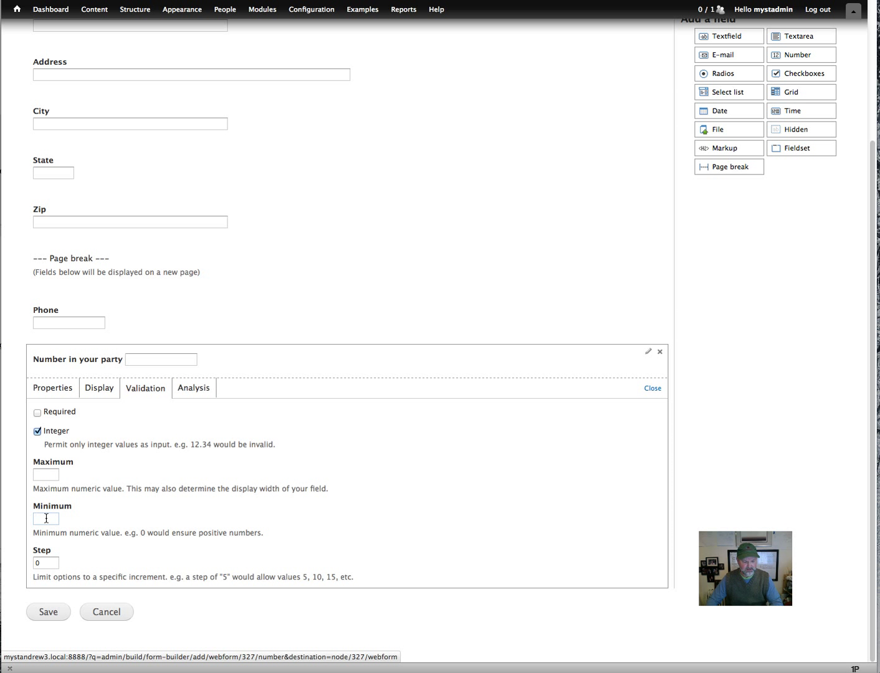
pyautogui.click(45, 473)
pyautogui.write('20')
pyautogui.click(43, 561)
pyautogui.write('1')
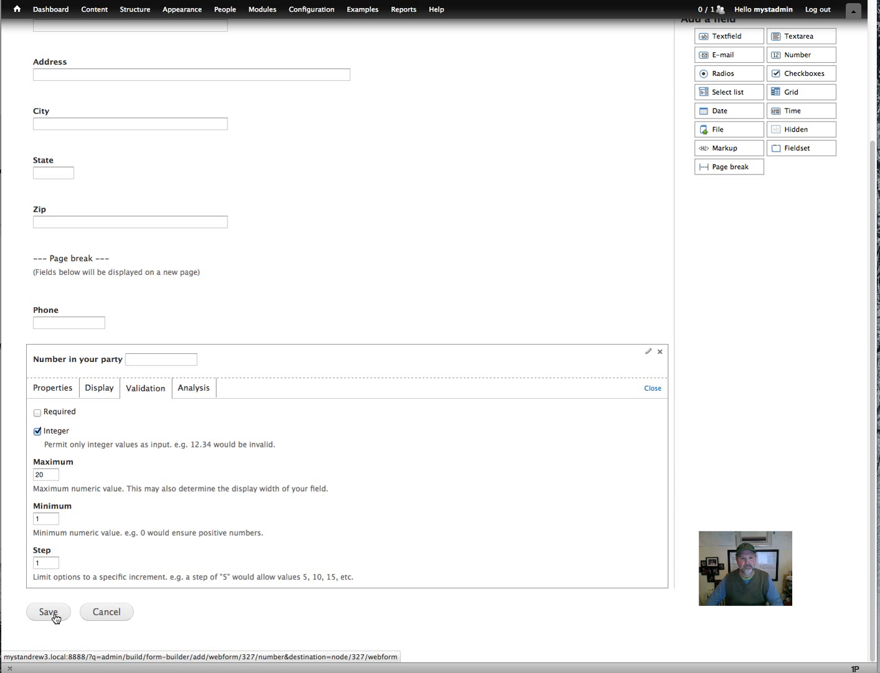
pyautogui.click(49, 612)
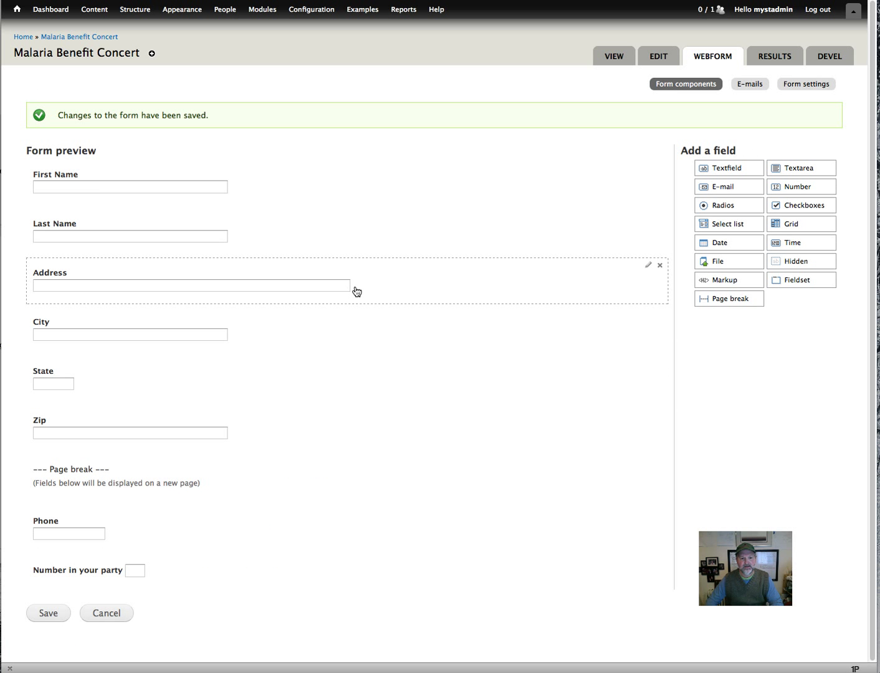
# On the live page, enter party size 22 on page two and submit to trigger the range error.
pyautogui.click(612, 63)
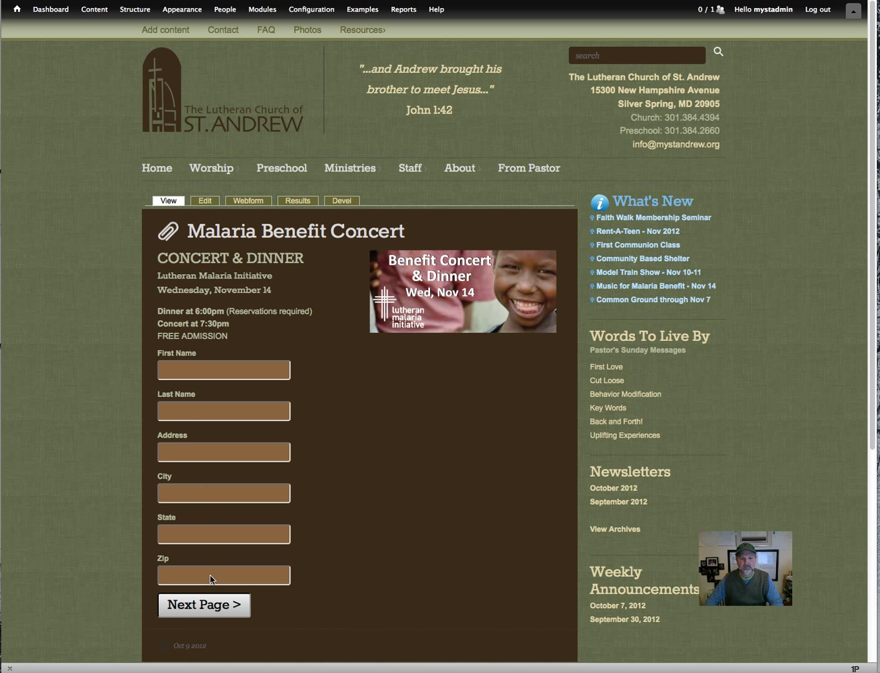
pyautogui.click(225, 616)
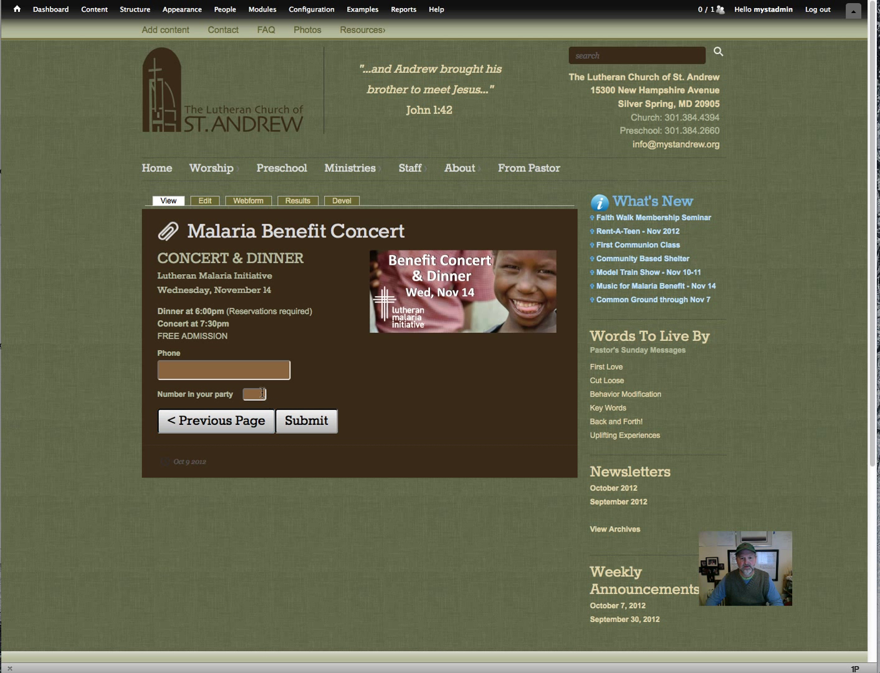
pyautogui.click(261, 393)
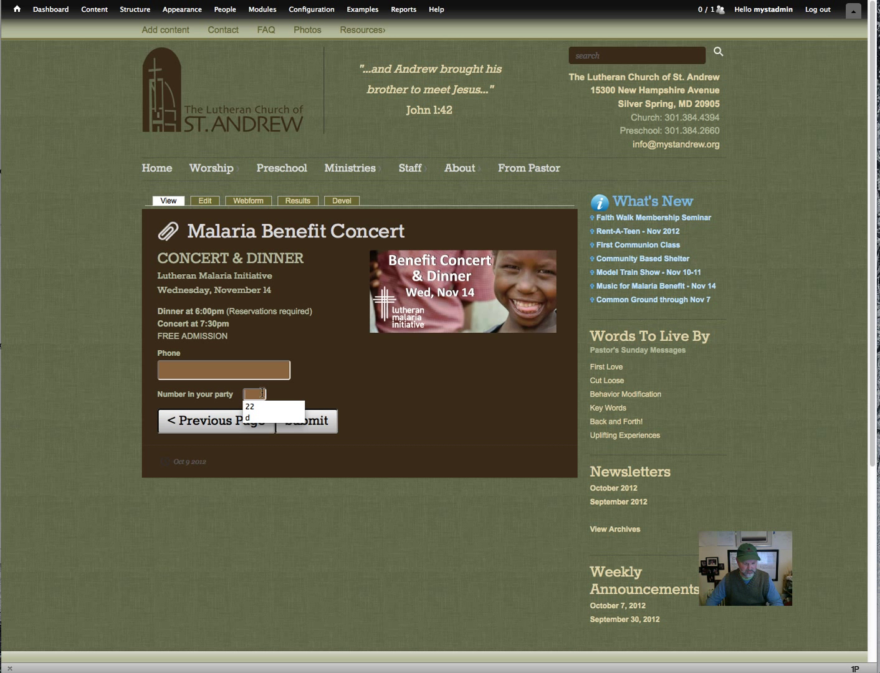
pyautogui.write('1')
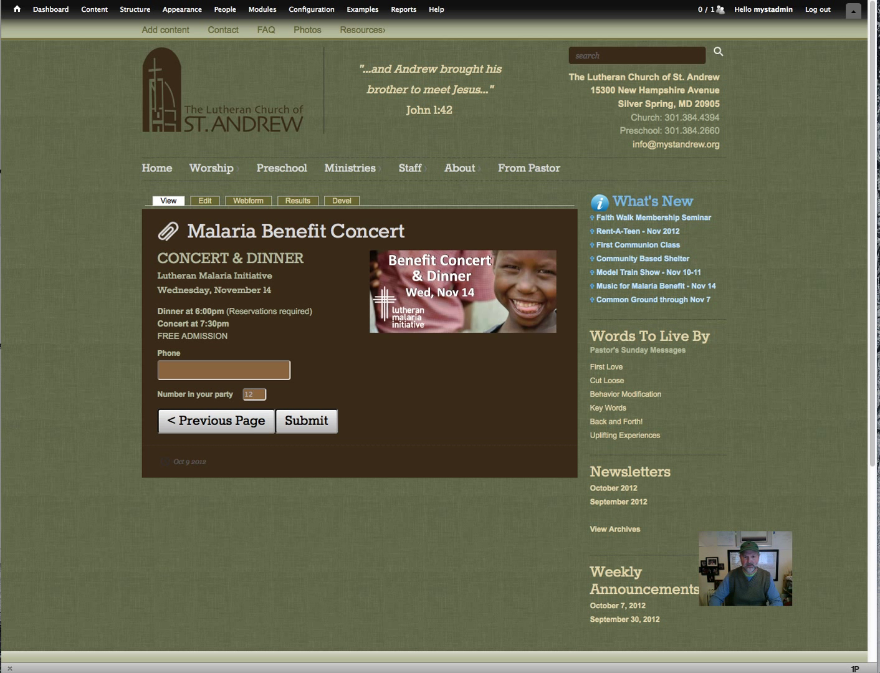
pyautogui.press('BackSpace')
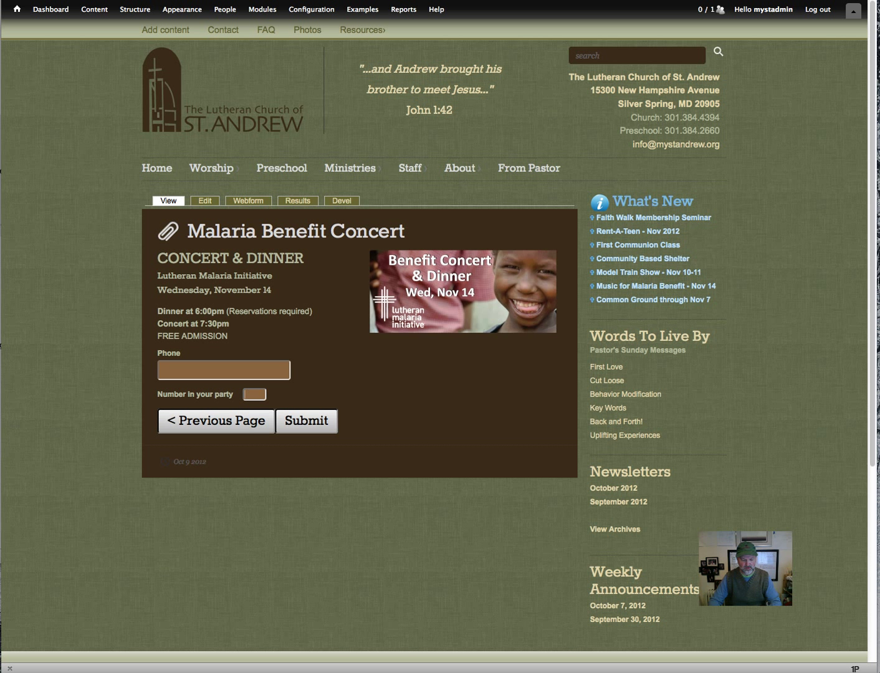
pyautogui.write('22')
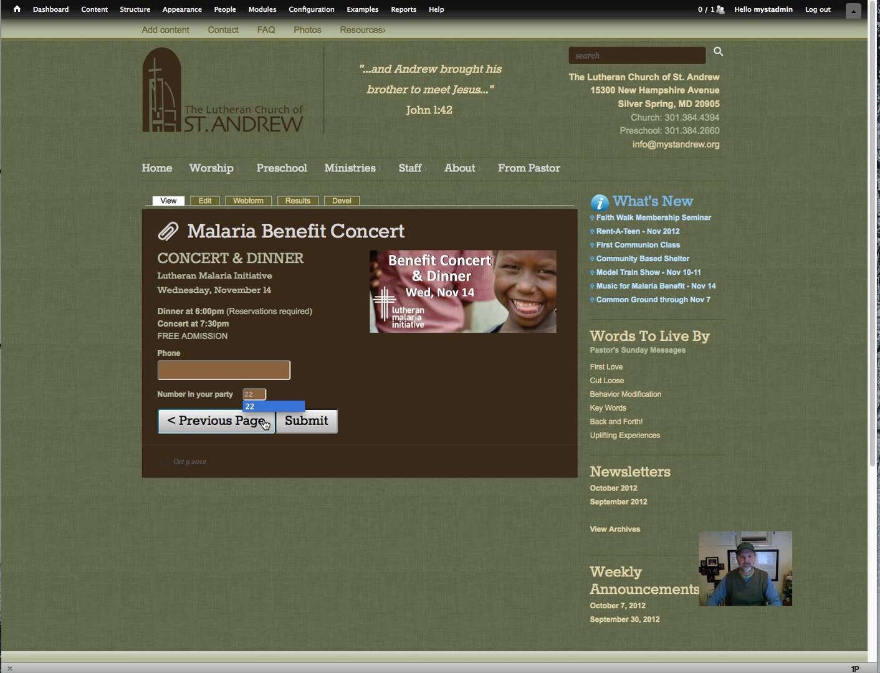
pyautogui.click(262, 407)
pyautogui.click(299, 420)
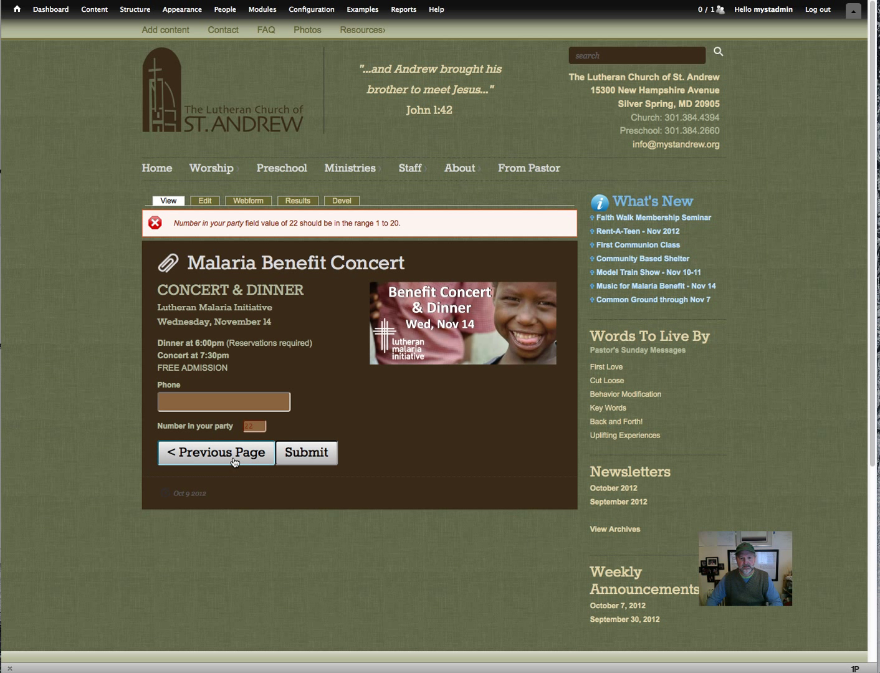
# Add an 'Email' e-mail field below the party size with display size 100.
pyautogui.click(249, 202)
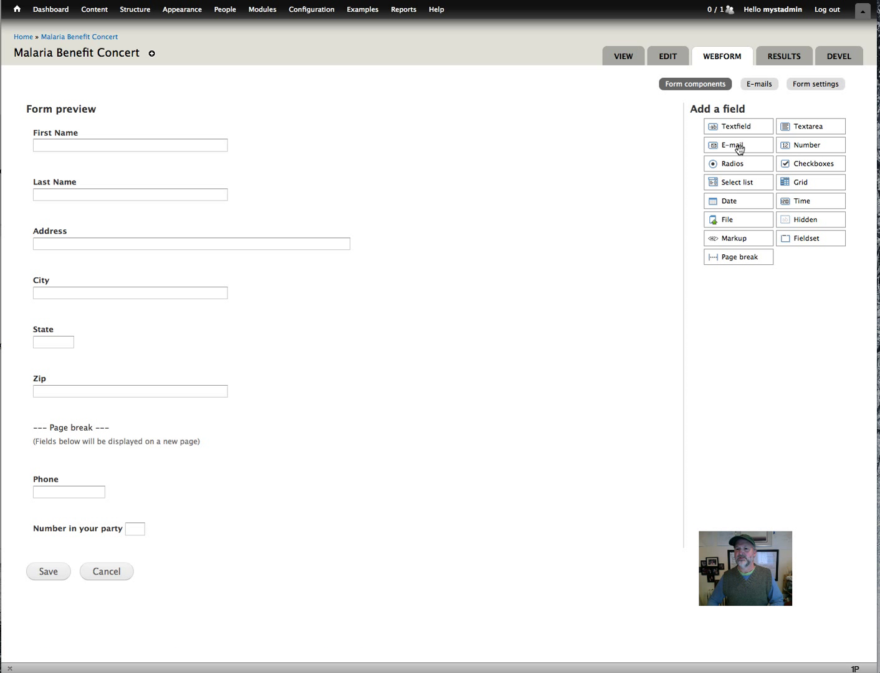
pyautogui.moveTo(738, 147); pyautogui.dragTo(131, 564)
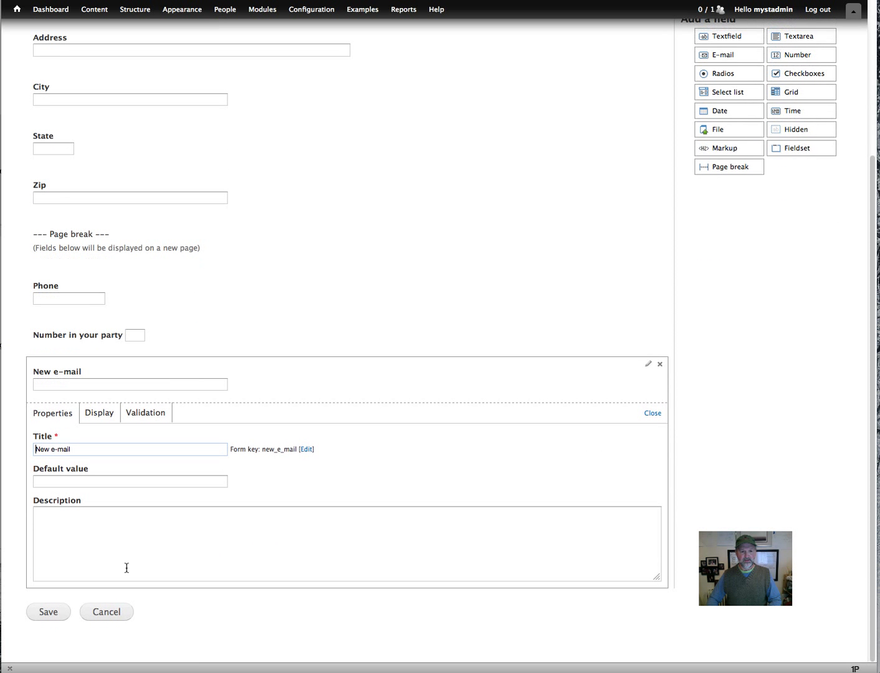
pyautogui.press('super+a')
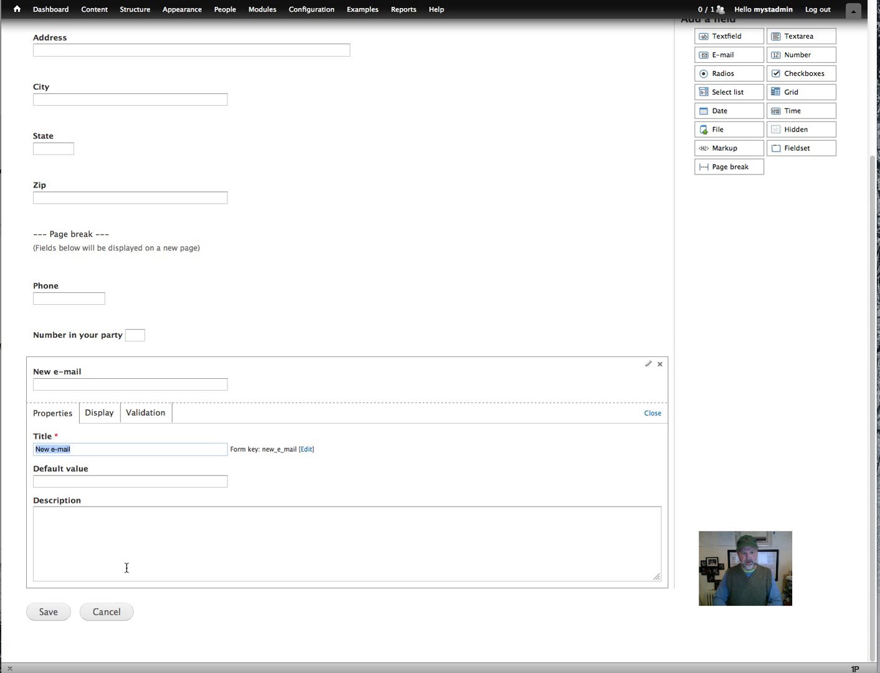
pyautogui.write('Email')
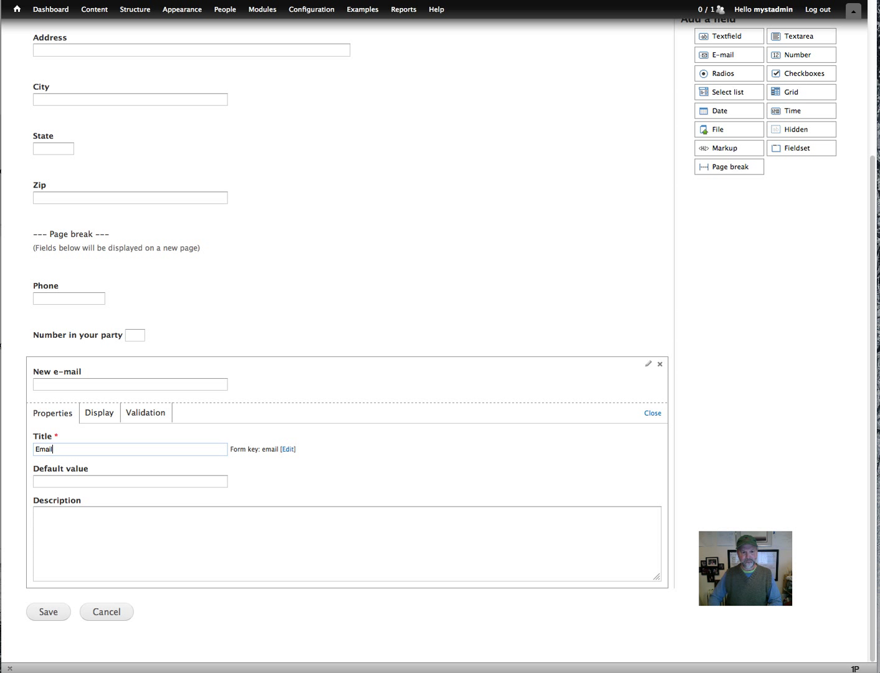
pyautogui.click(99, 414)
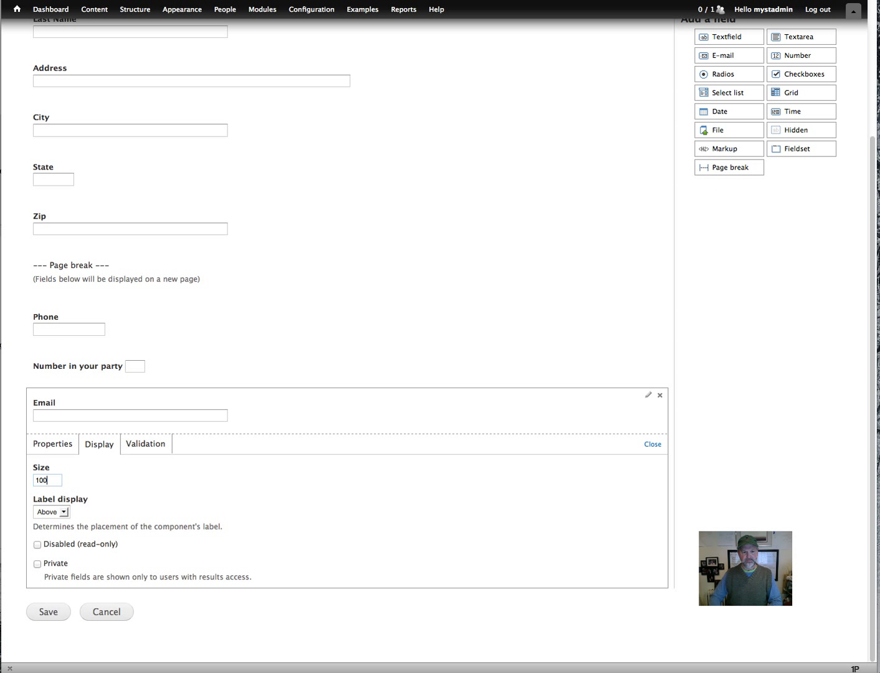
pyautogui.click(151, 472)
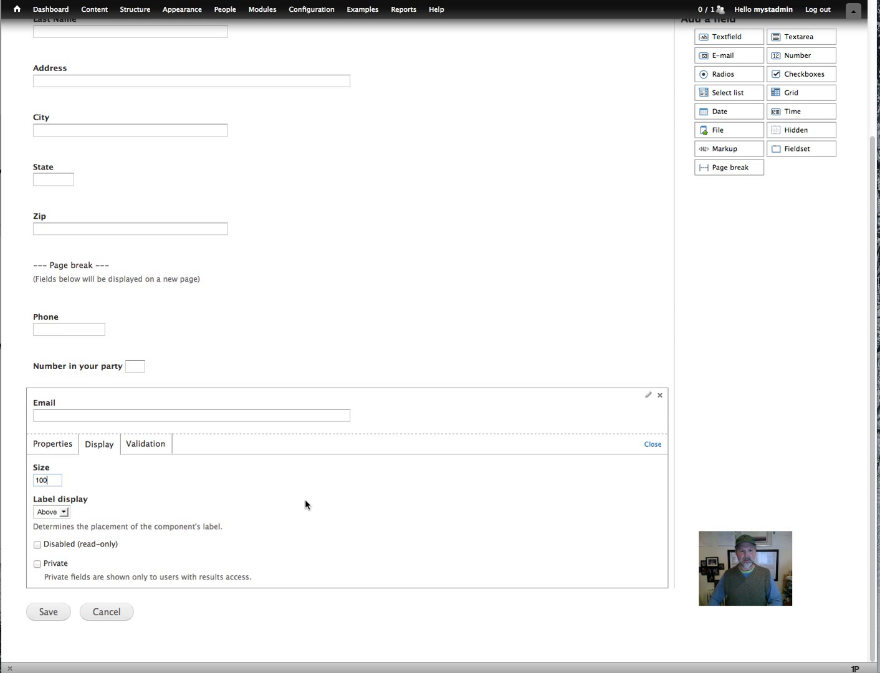
pyautogui.click(214, 419)
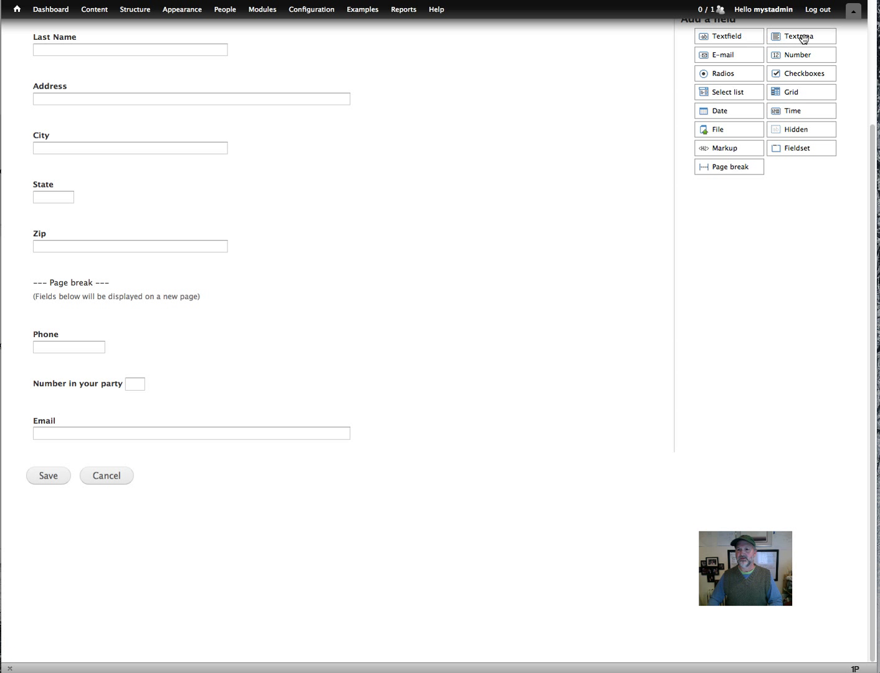
# Add a 'Special Instructions' textarea below Email with description 'Please add any special dining instructions. Ex: Ve'.
pyautogui.moveTo(802, 38); pyautogui.dragTo(123, 459)
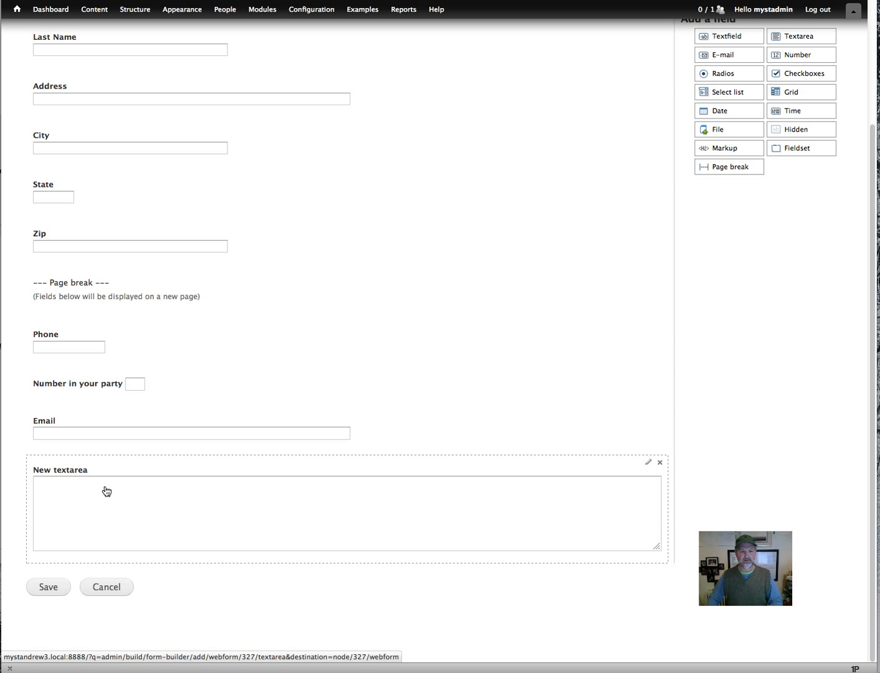
pyautogui.click(106, 491)
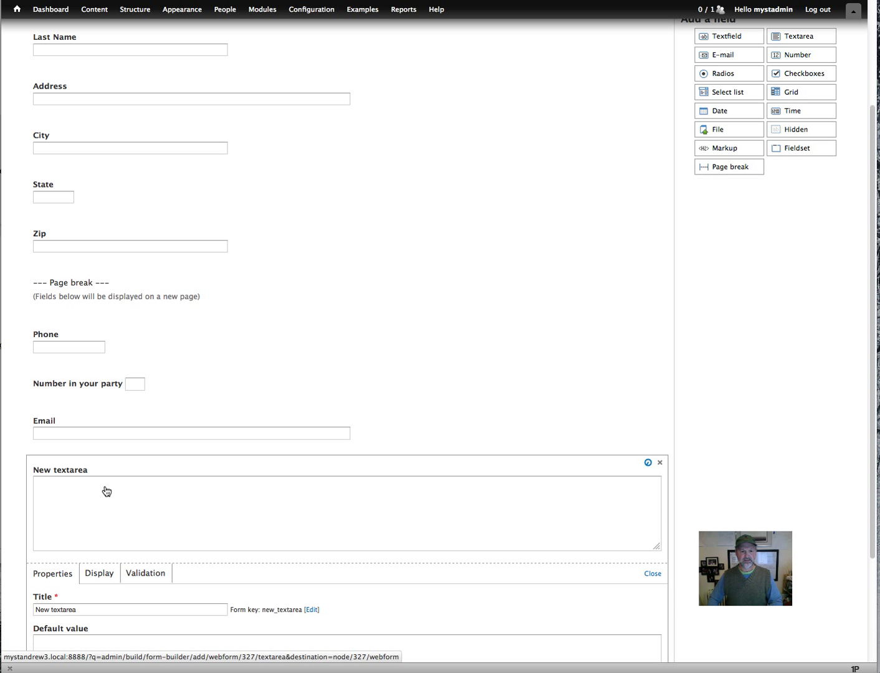
pyautogui.tripleClick(96, 612)
pyautogui.write('Spec')
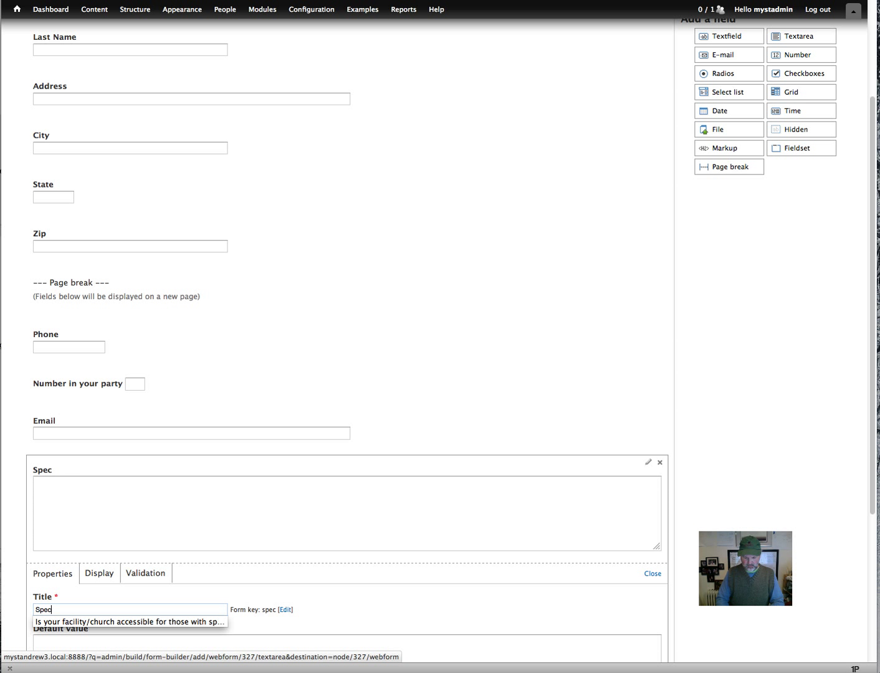
pyautogui.write('ial Inst')
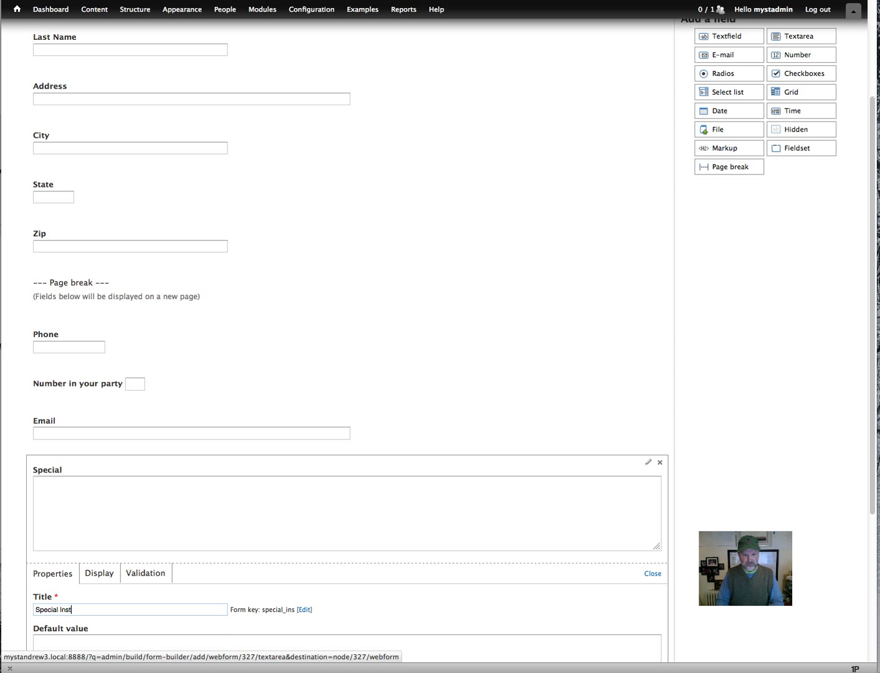
pyautogui.write('ructions')
pyautogui.scroll(-3, 257, 592)
pyautogui.scroll(-3, 257, 593)
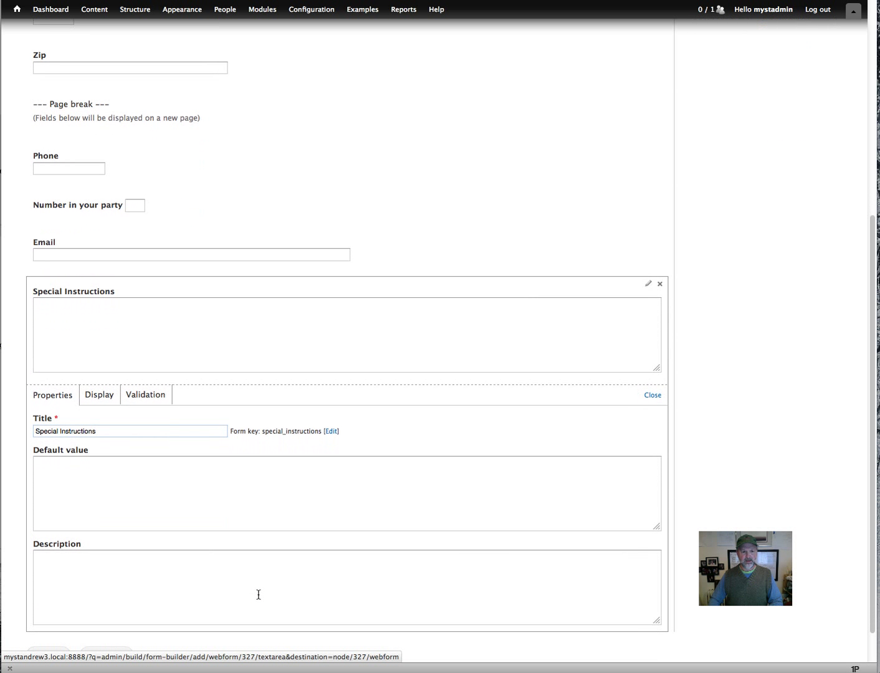
pyautogui.click(110, 549)
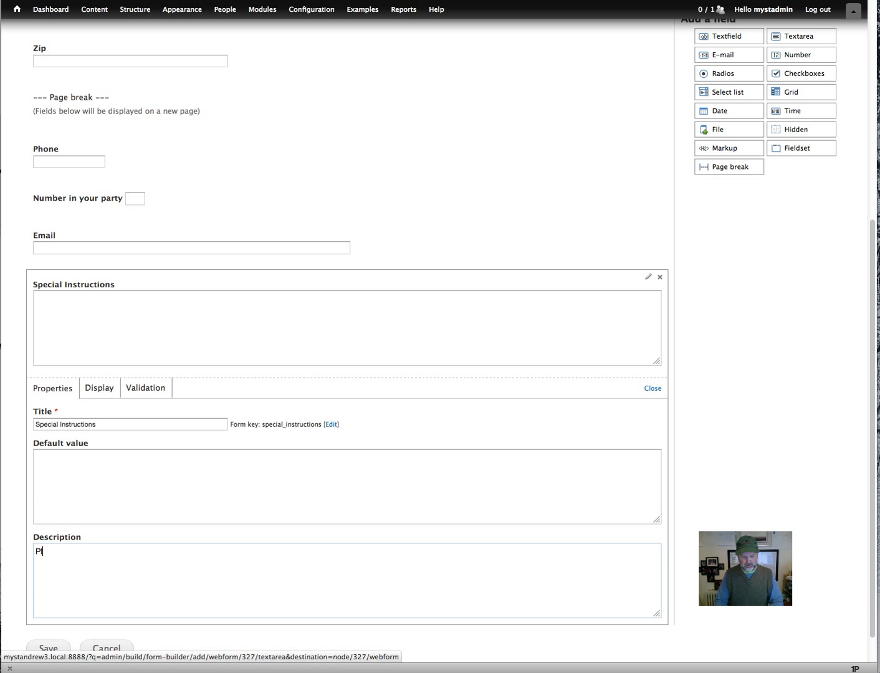
pyautogui.write('Please add any specia')
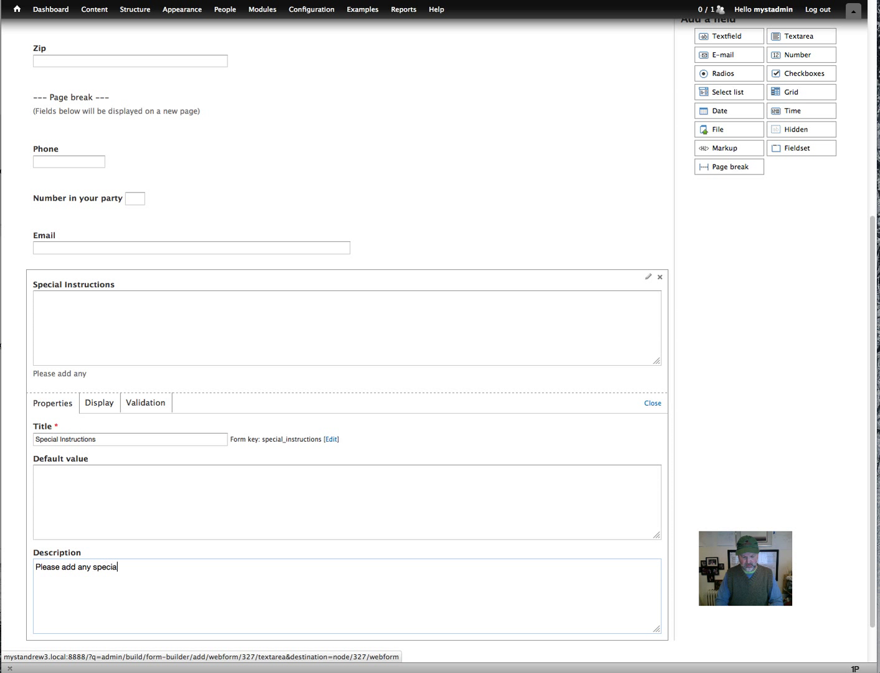
pyautogui.write('l dining instruction')
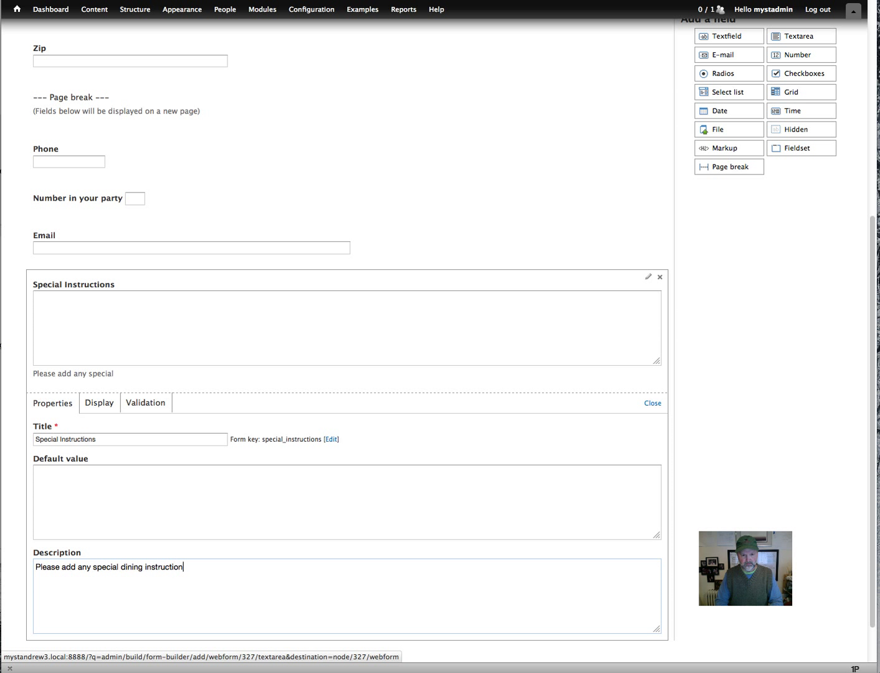
pyautogui.write('s. Ex: Vegetarian')
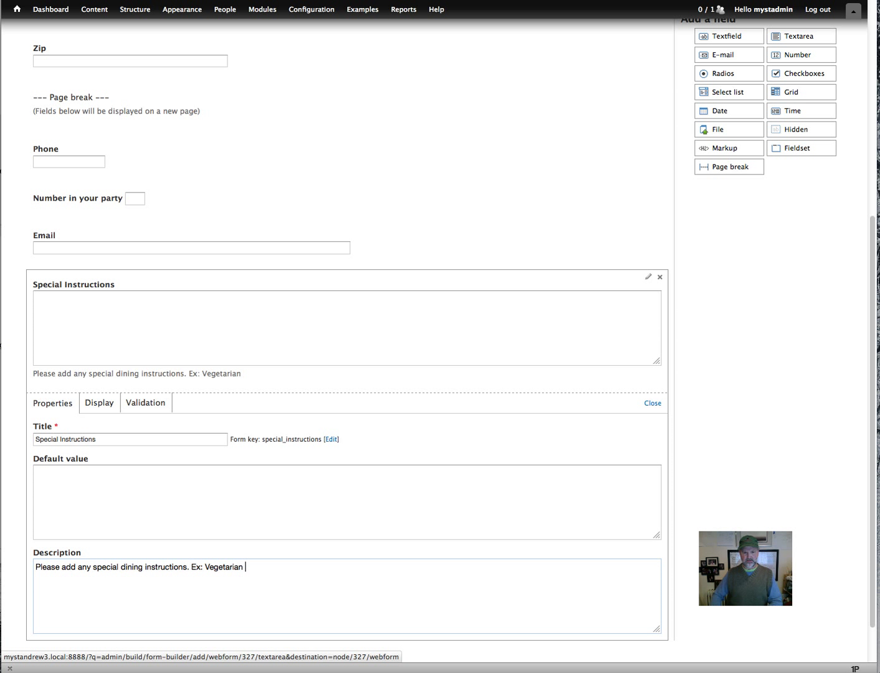
# Change the Special Instructions text area from 5 rows to 2 and save the form.
pyautogui.click(115, 410)
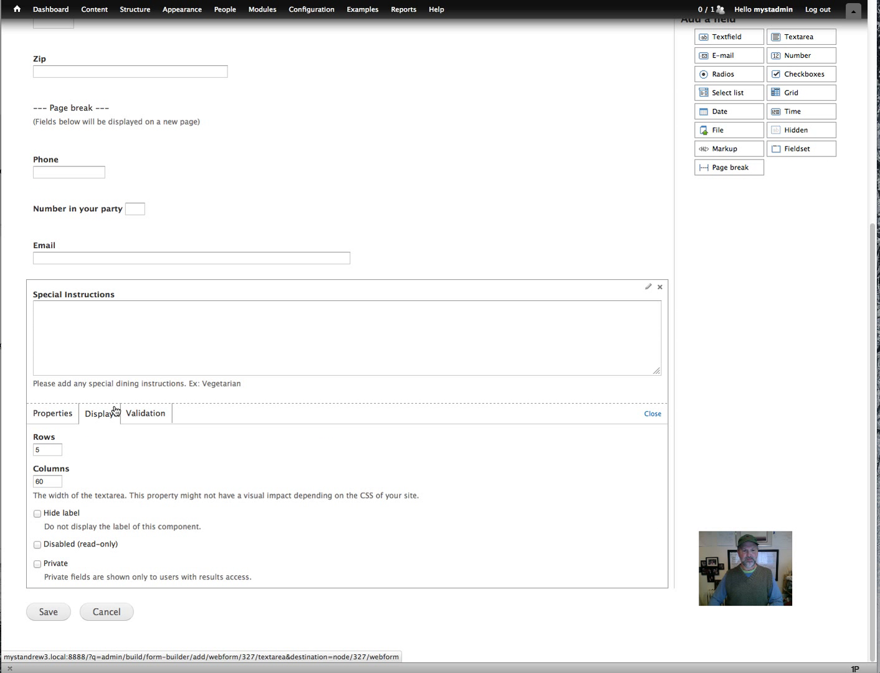
pyautogui.doubleClick(46, 450)
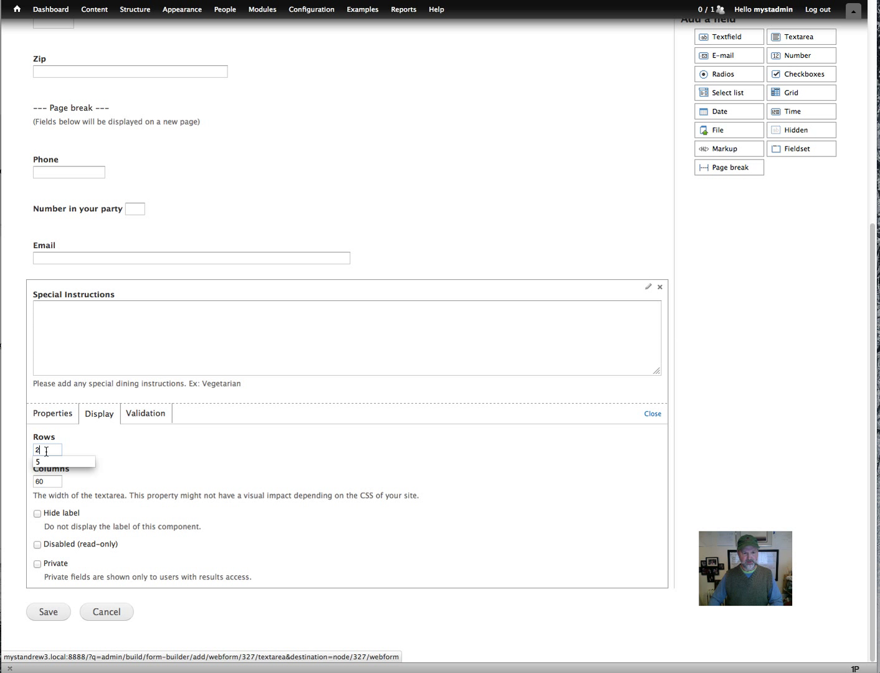
pyautogui.write('2')
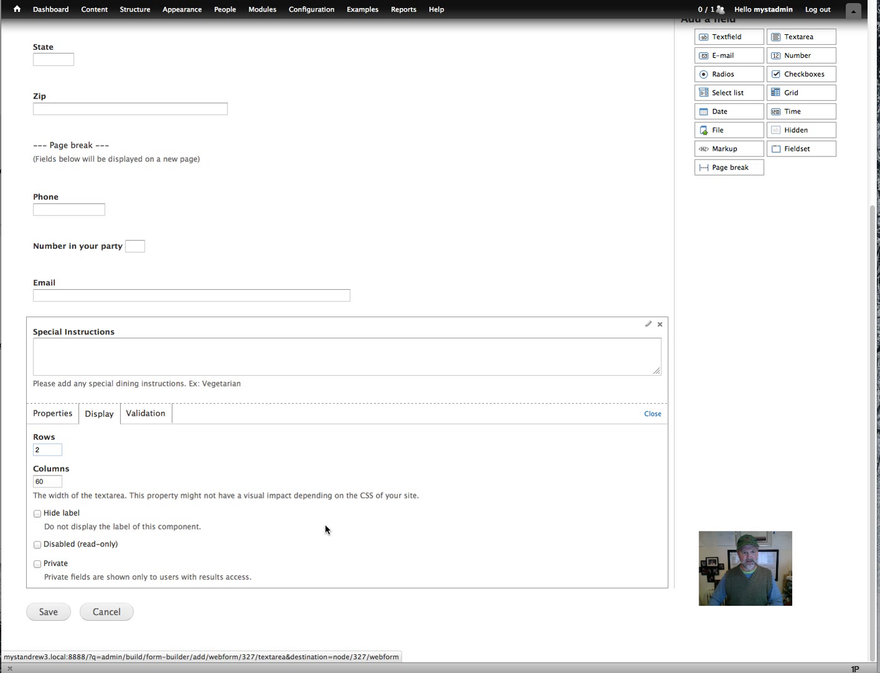
pyautogui.click(48, 618)
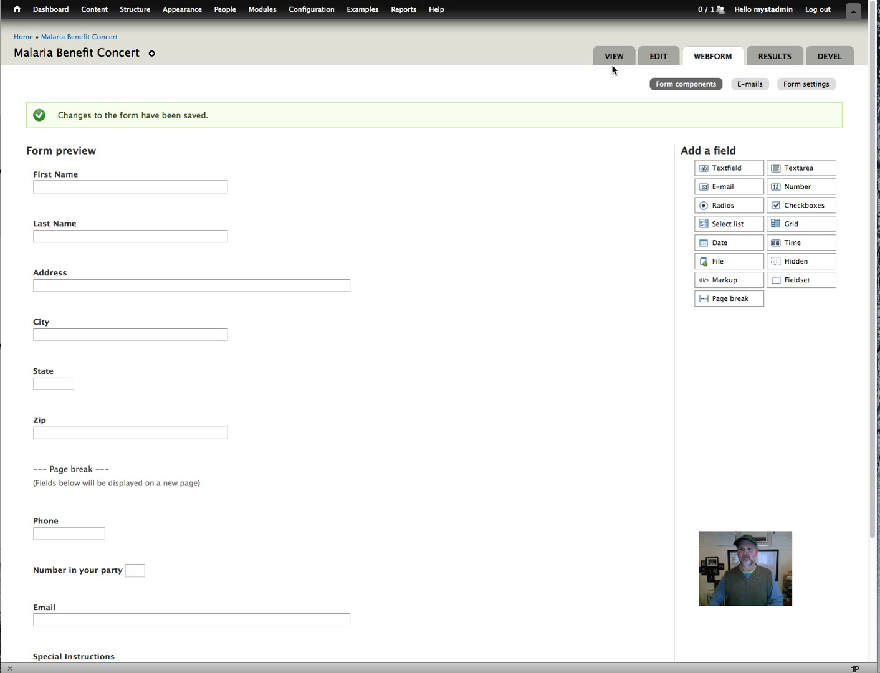
# View the live concert form and advance to its second page.
pyautogui.click(613, 59)
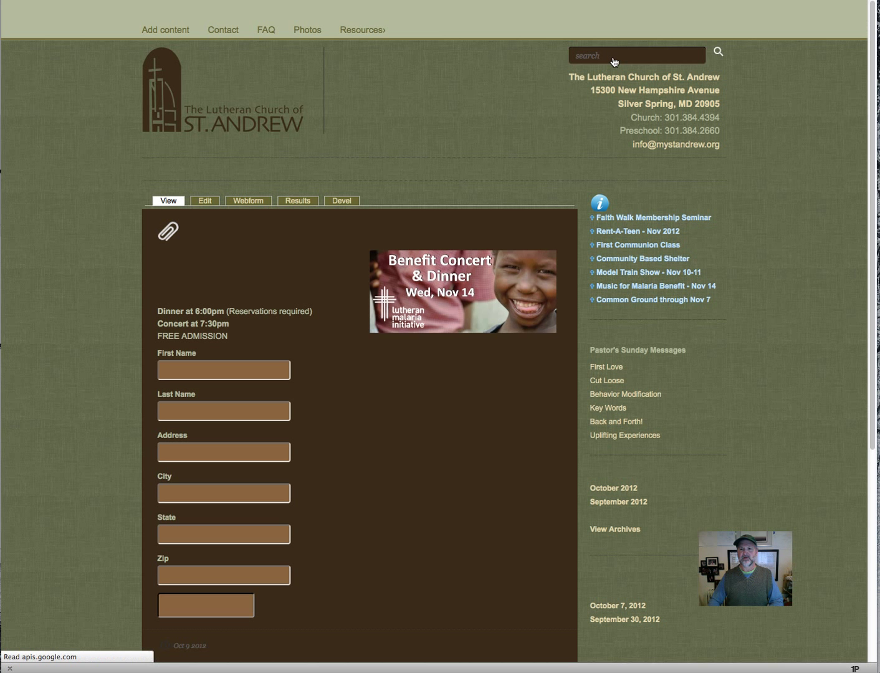
pyautogui.scroll(-3, 458, 486)
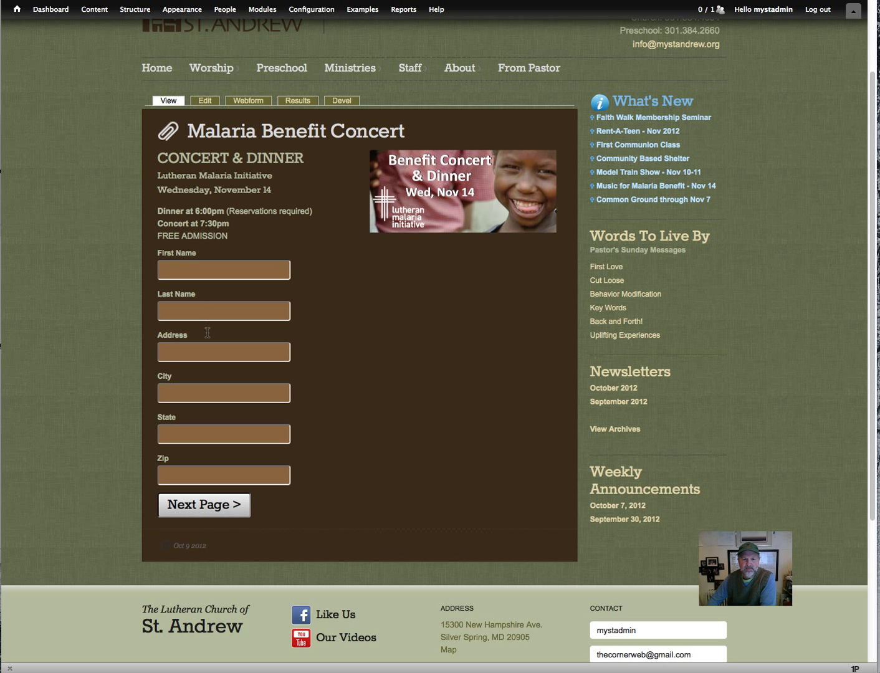
pyautogui.click(211, 509)
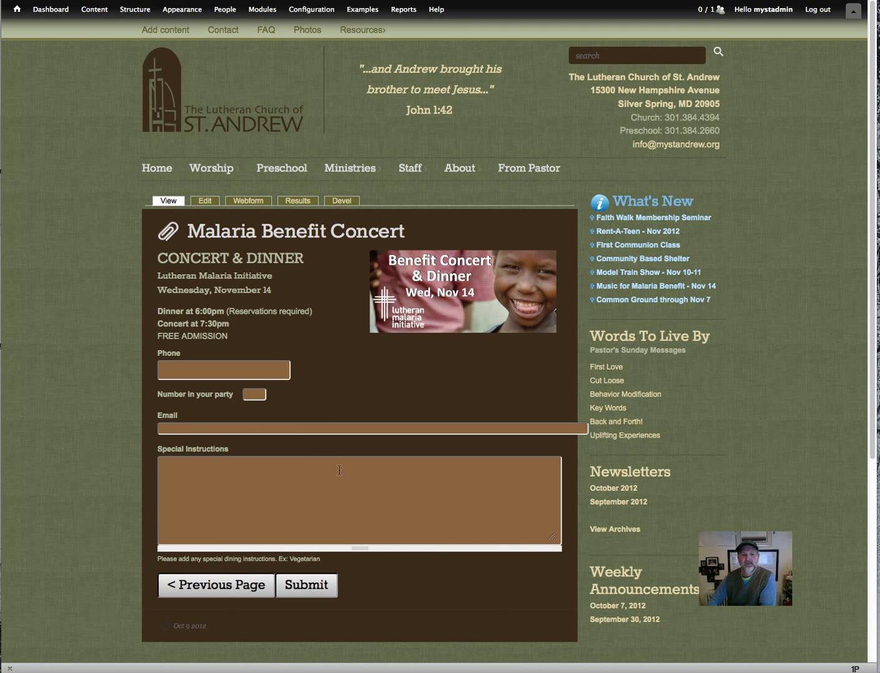
pyautogui.scroll(-3, 328, 396)
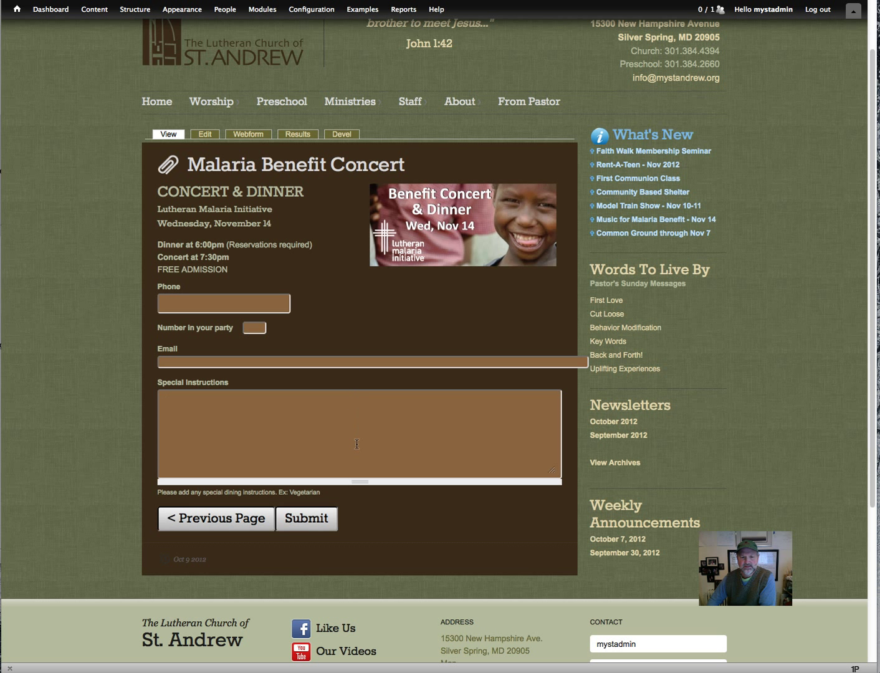
# Check the Special Instructions box and the help text beneath it.
pyautogui.click(351, 472)
pyautogui.moveTo(159, 496); pyautogui.dragTo(335, 492)
pyautogui.click(338, 460)
# Change the Email component's display size from 100 to 80.
pyautogui.click(249, 136)
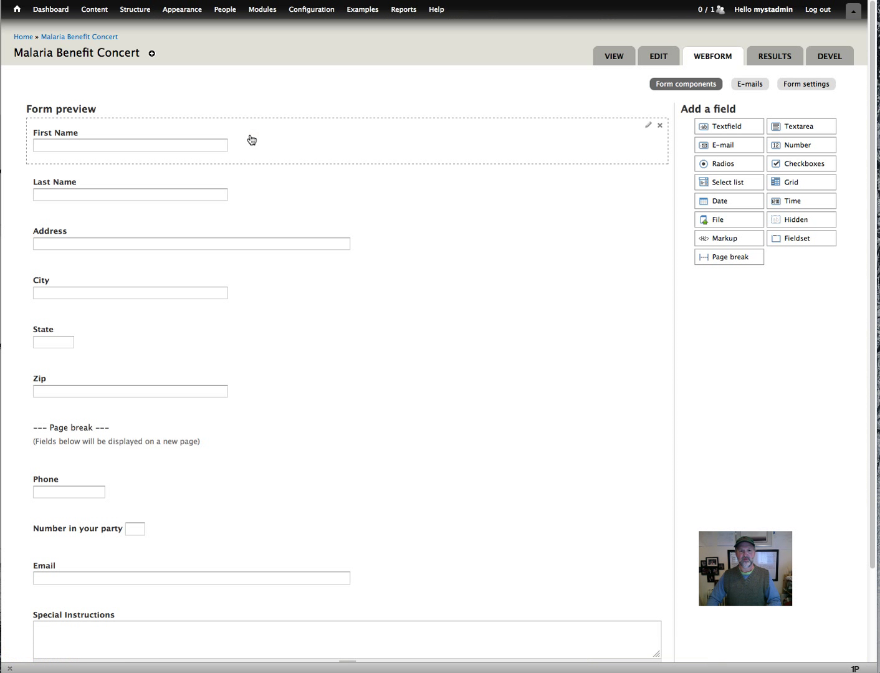
pyautogui.scroll(-3, 408, 419)
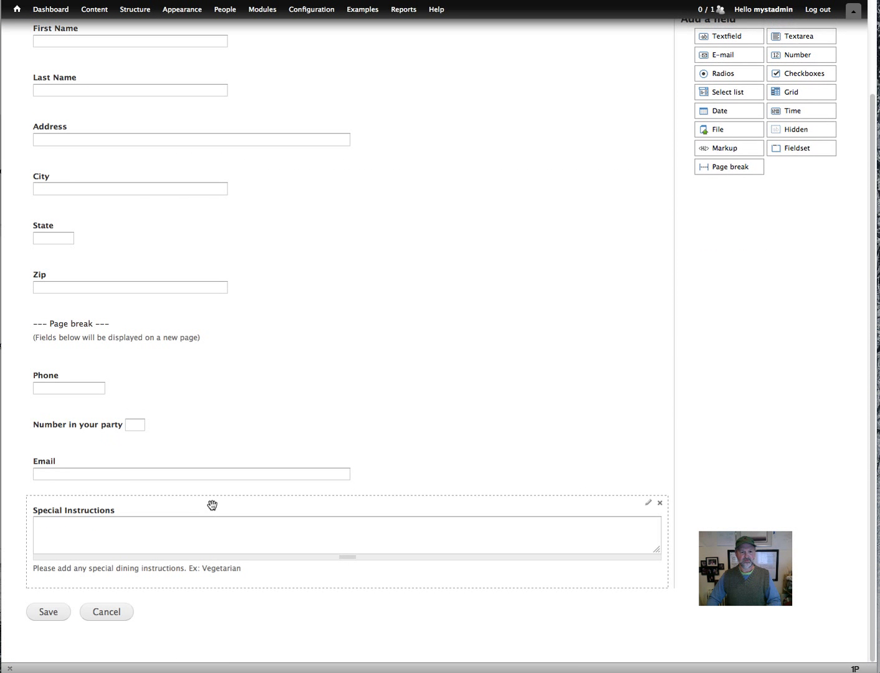
pyautogui.click(222, 481)
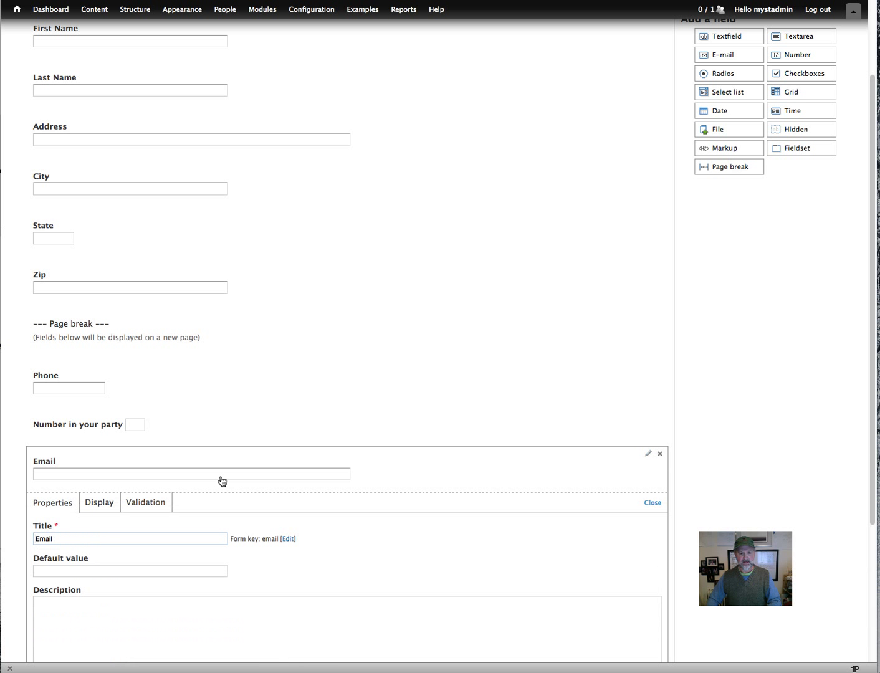
pyautogui.click(100, 503)
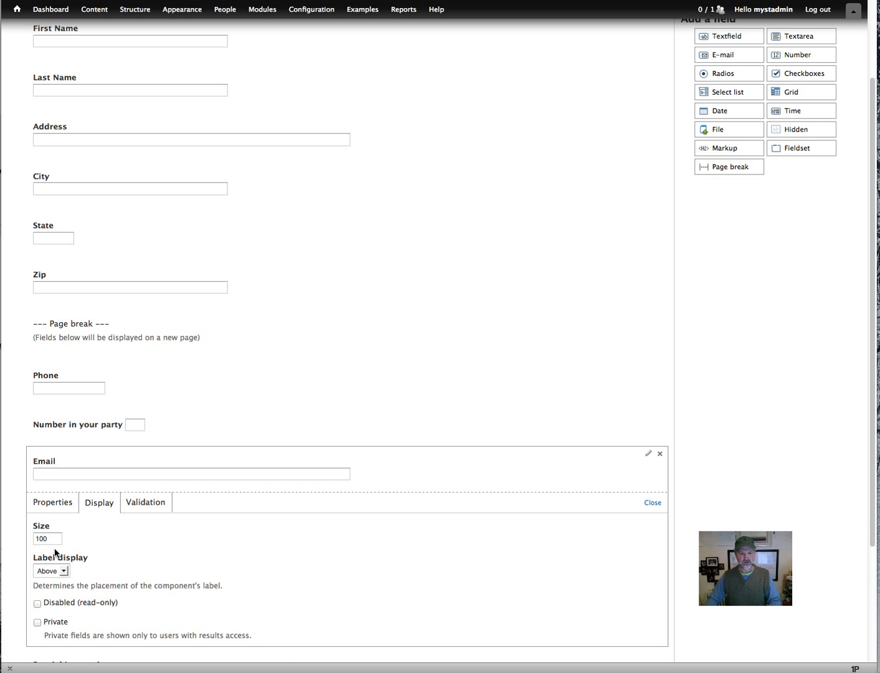
pyautogui.moveTo(56, 538); pyautogui.dragTo(20, 536)
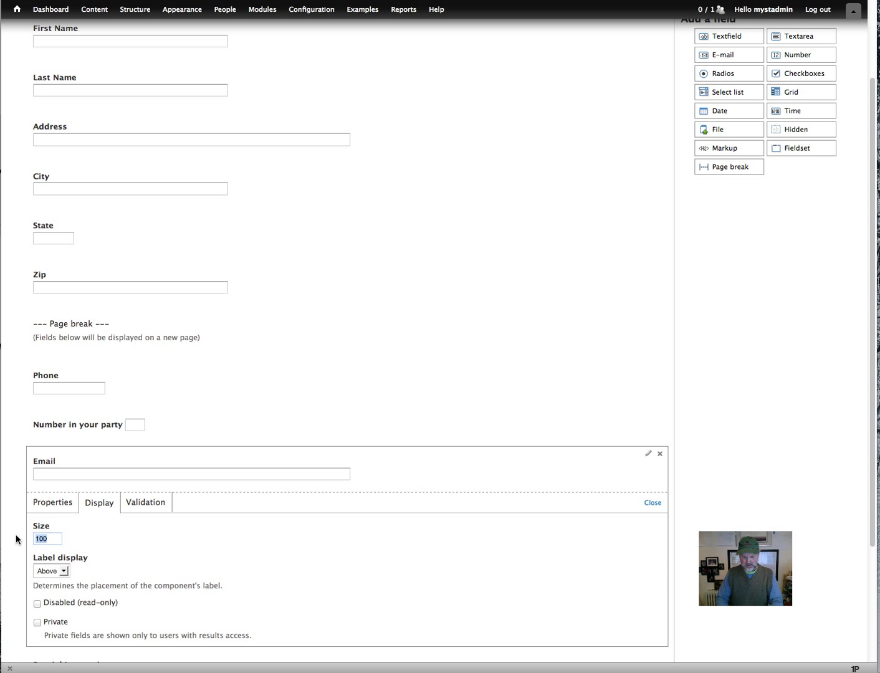
pyautogui.write('80')
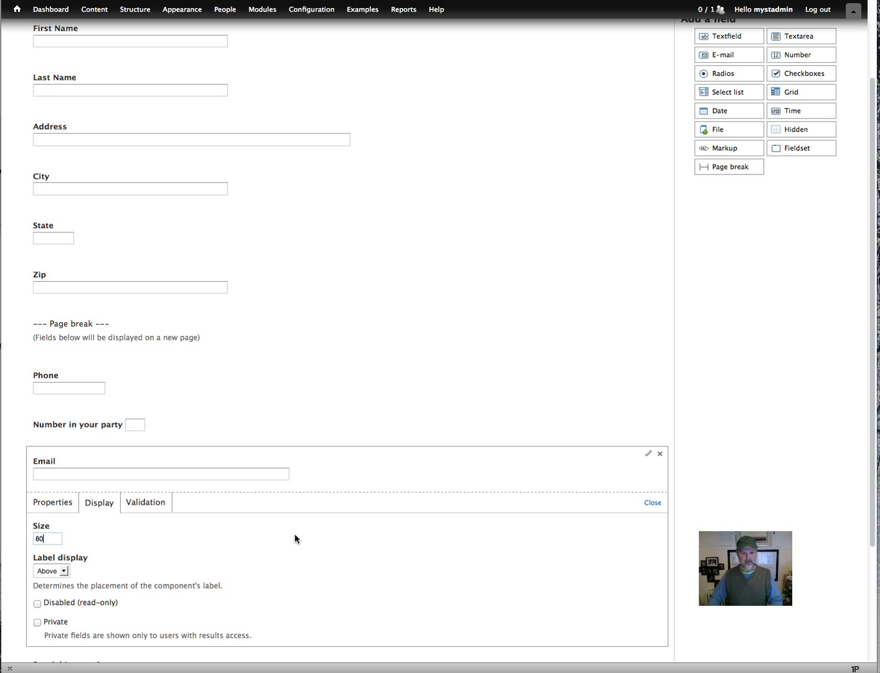
pyautogui.scroll(-5, 294, 533)
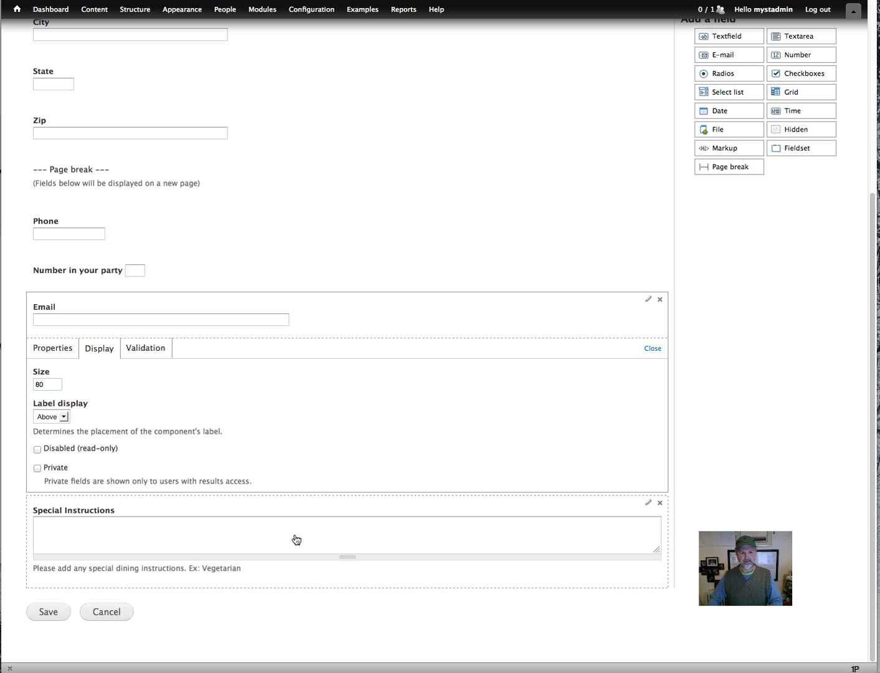
pyautogui.scroll(5, 294, 538)
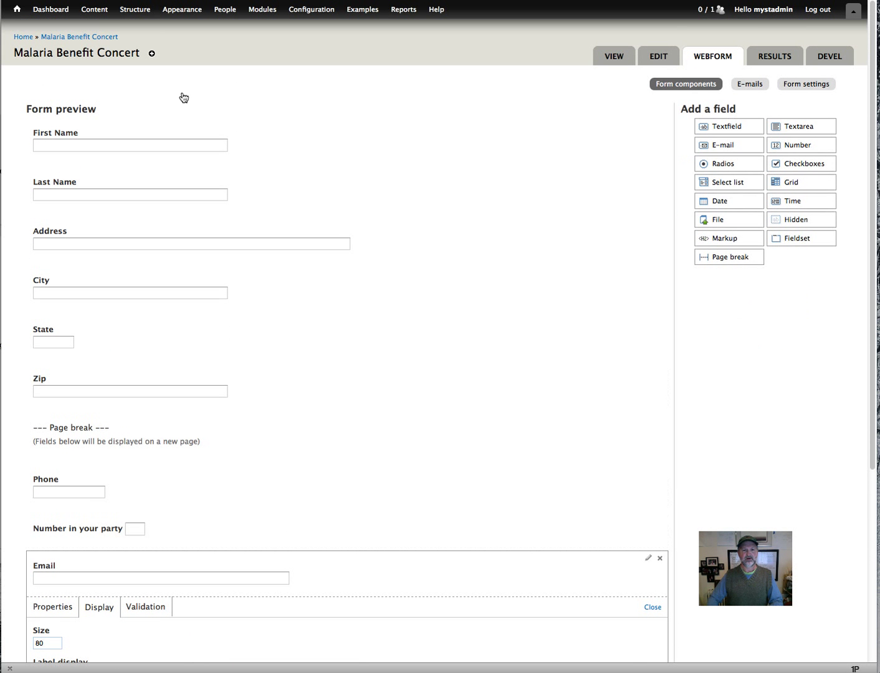
# Make First Name, Last Name and Phone required fields.
pyautogui.click(163, 152)
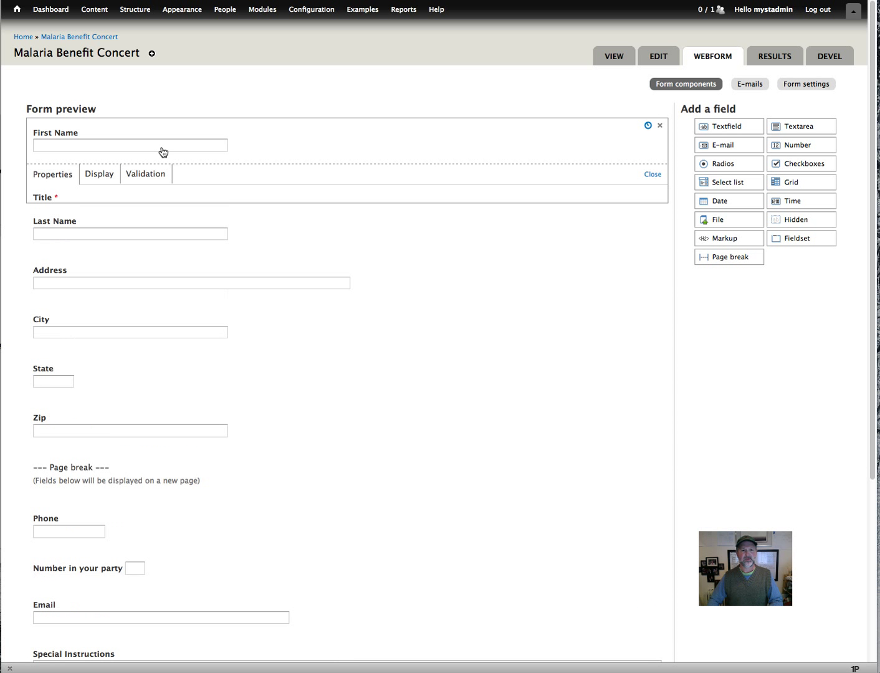
pyautogui.click(151, 181)
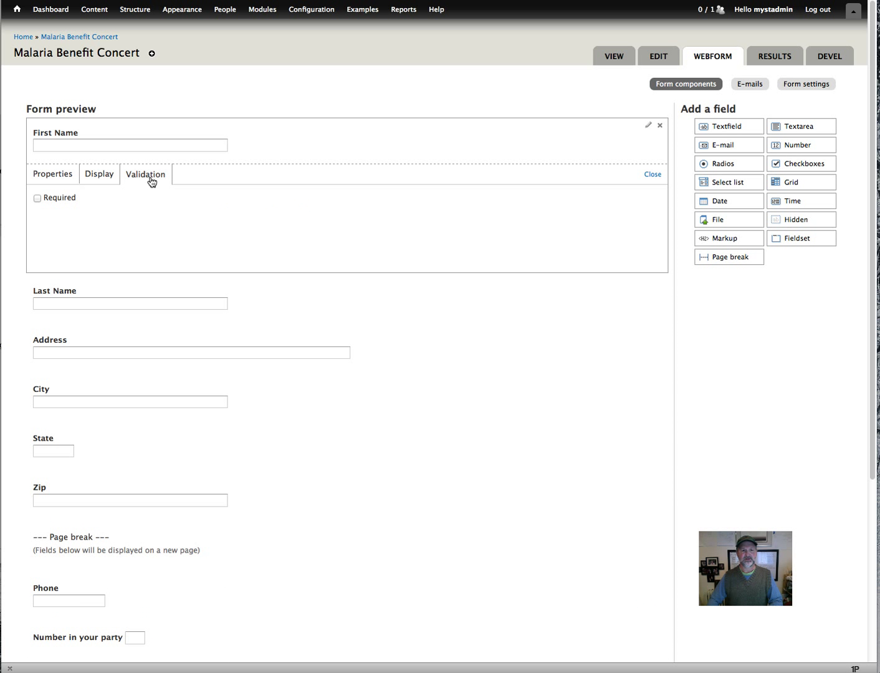
pyautogui.click(67, 198)
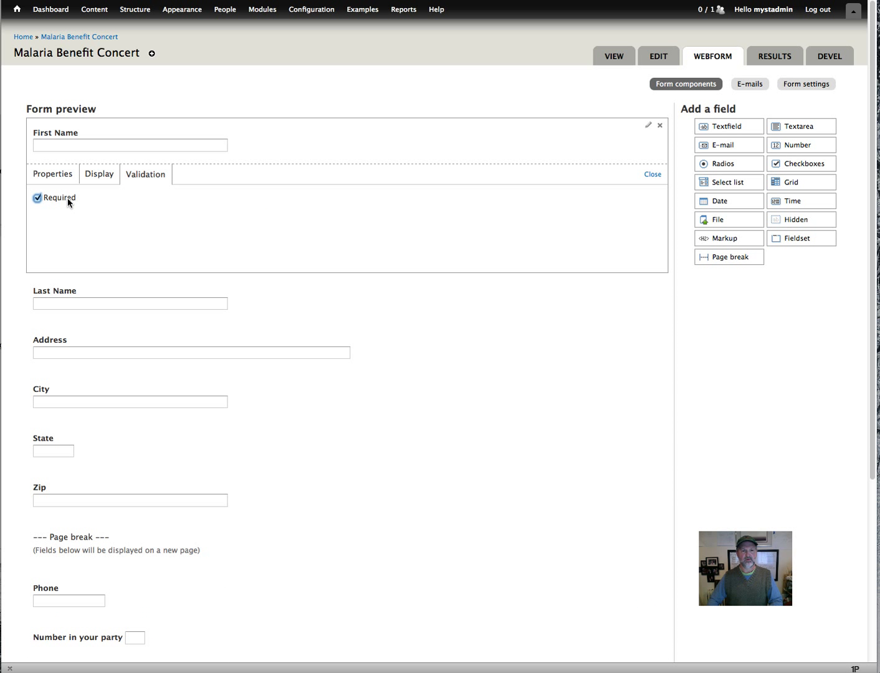
pyautogui.click(191, 303)
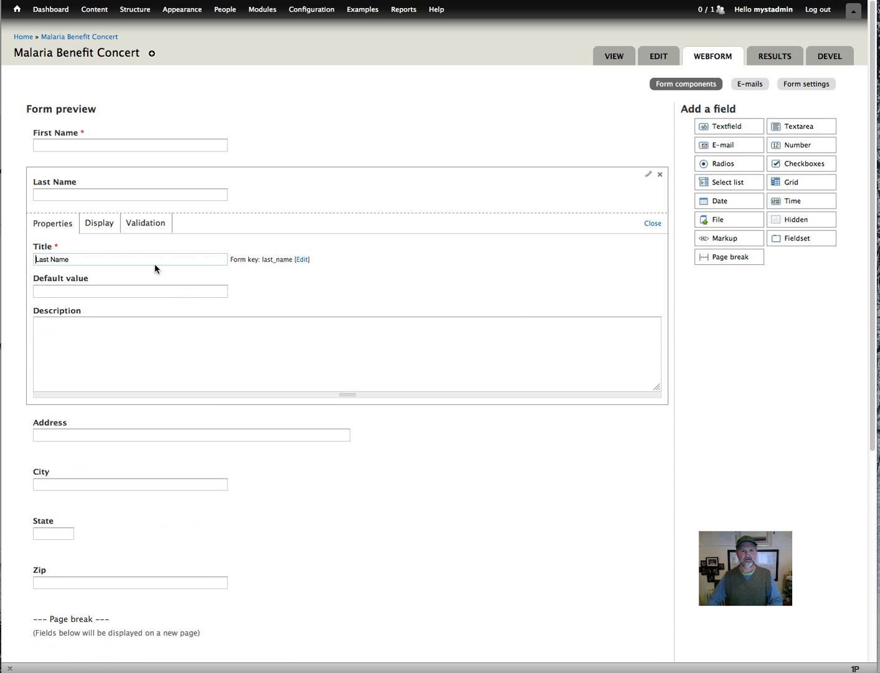
pyautogui.click(144, 226)
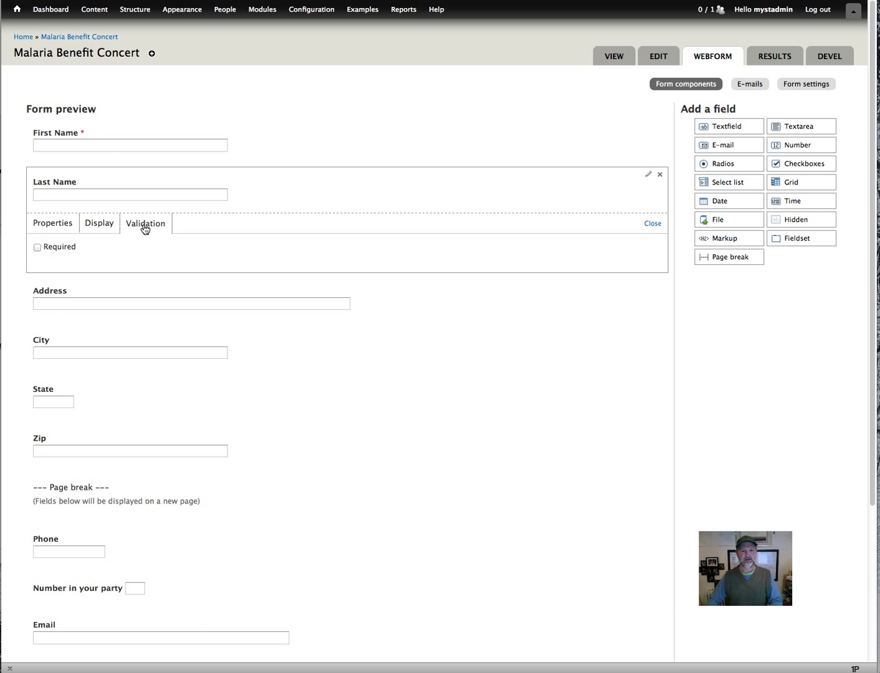
pyautogui.click(70, 248)
pyautogui.scroll(-5, 221, 396)
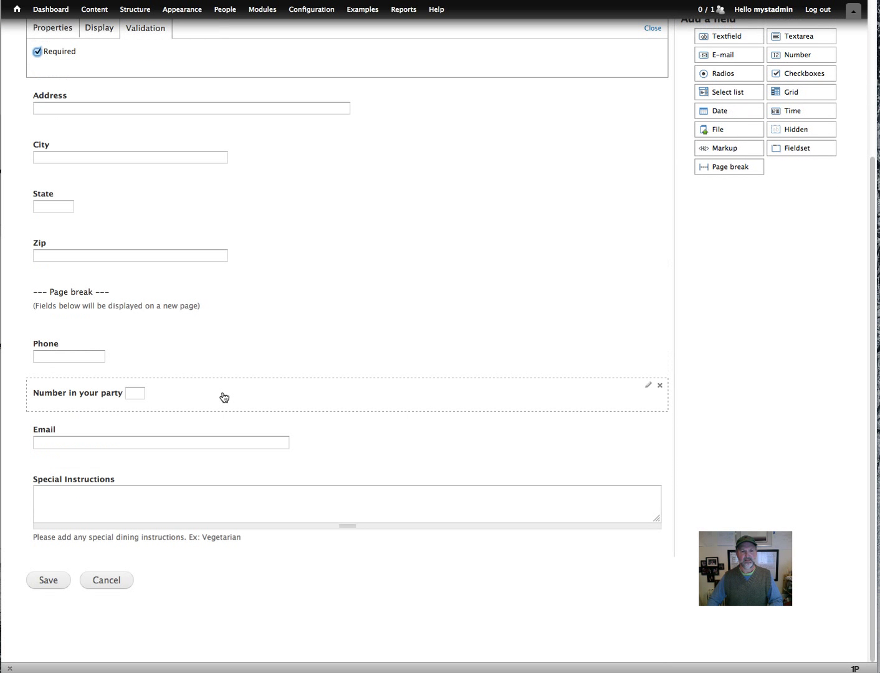
pyautogui.click(98, 364)
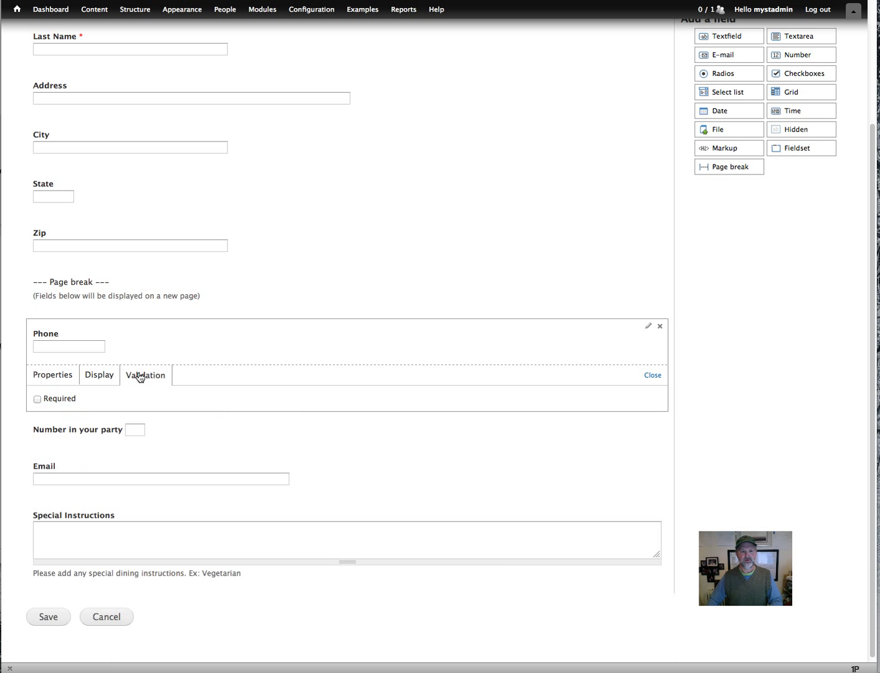
pyautogui.click(60, 398)
# Make Number in your party and Email required, then save the form.
pyautogui.click(141, 434)
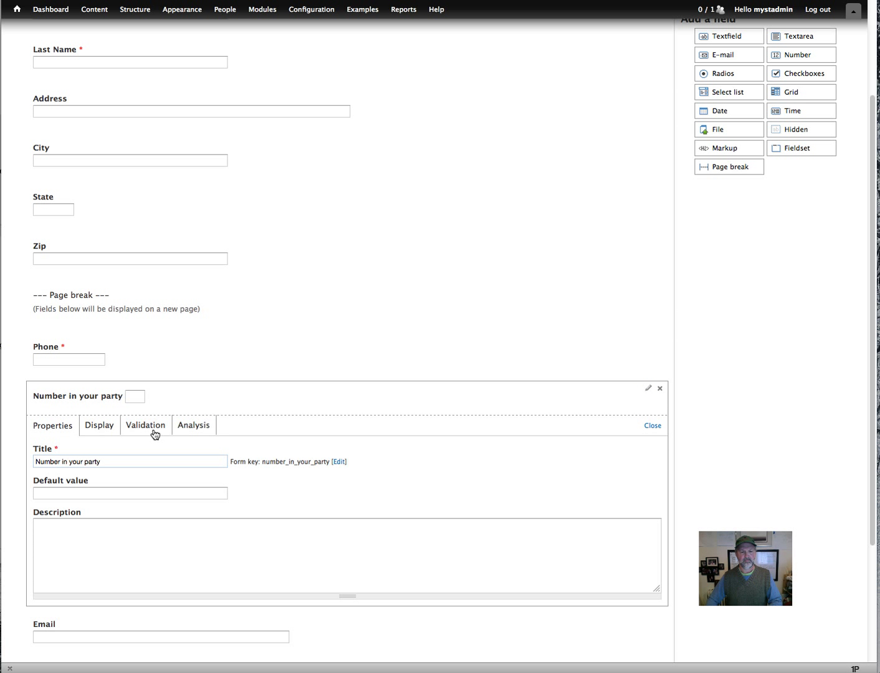
pyautogui.click(148, 426)
pyautogui.click(68, 453)
pyautogui.scroll(-3, 240, 510)
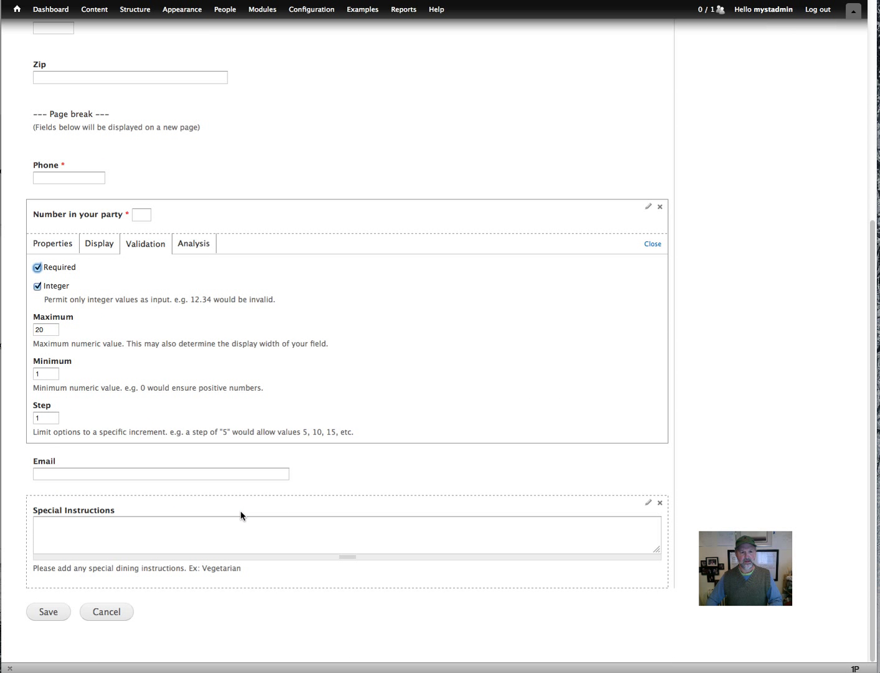
pyautogui.click(200, 478)
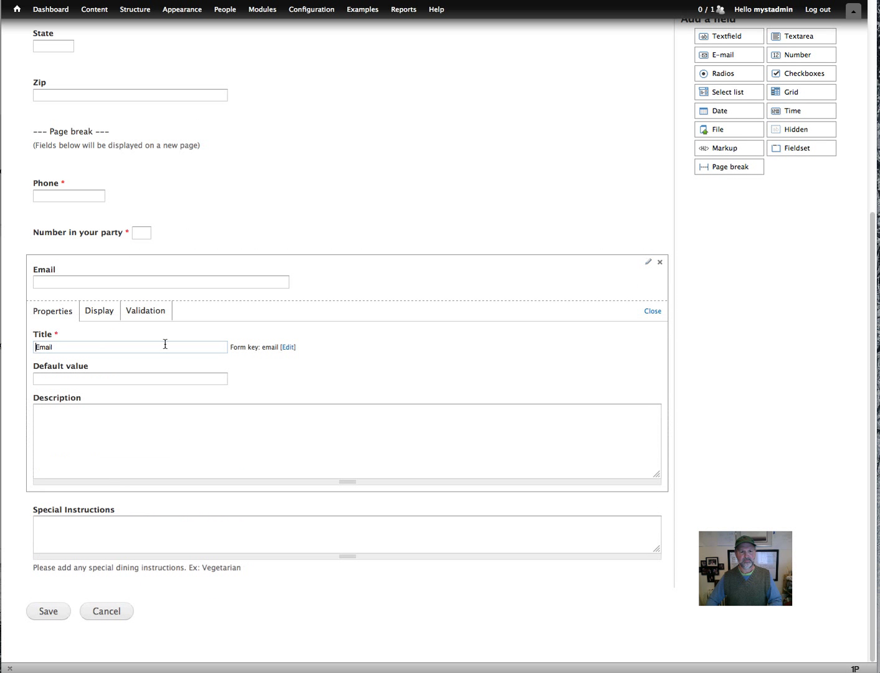
pyautogui.click(141, 315)
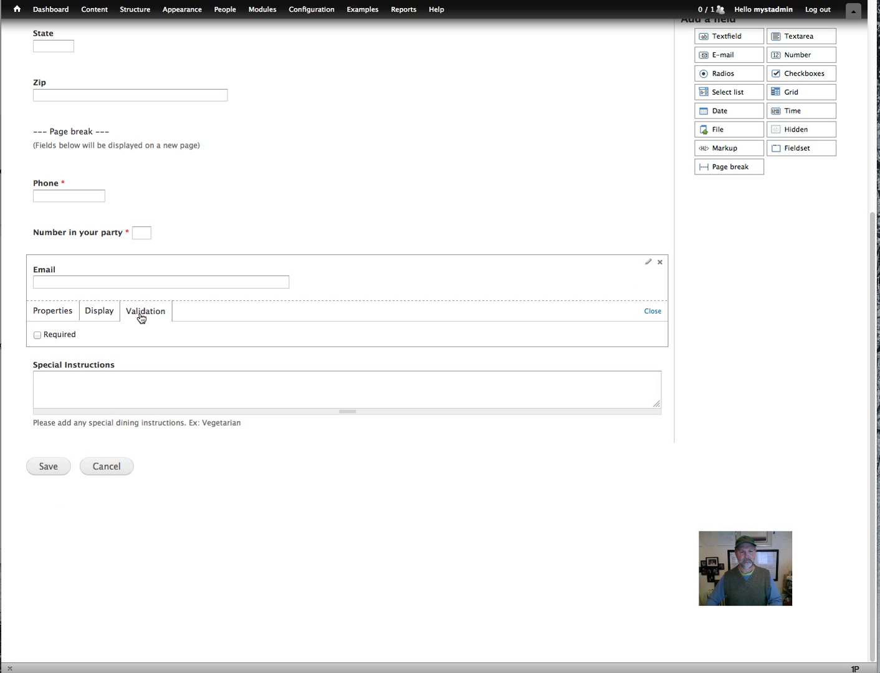
pyautogui.click(68, 337)
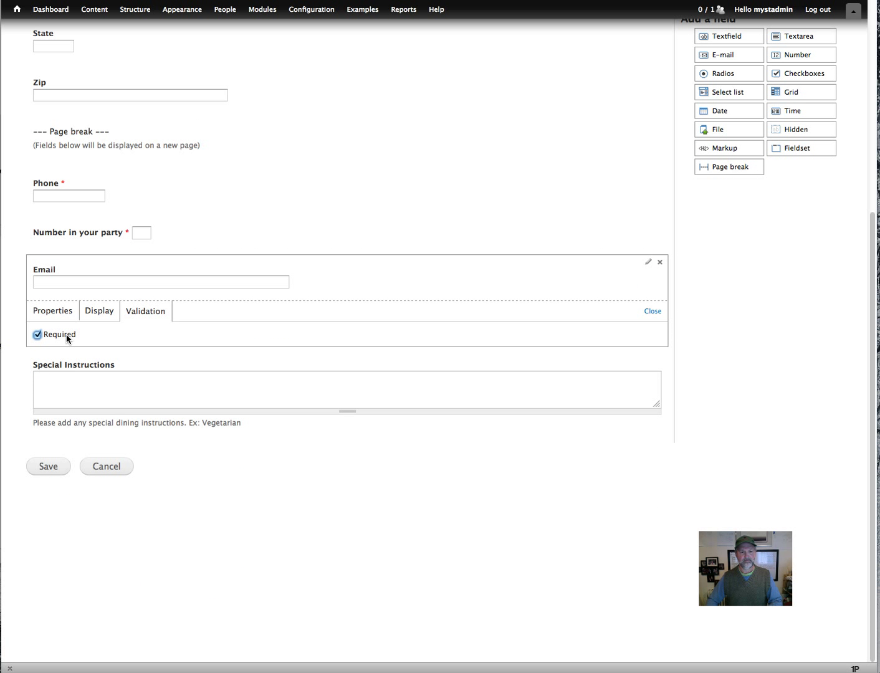
pyautogui.click(43, 472)
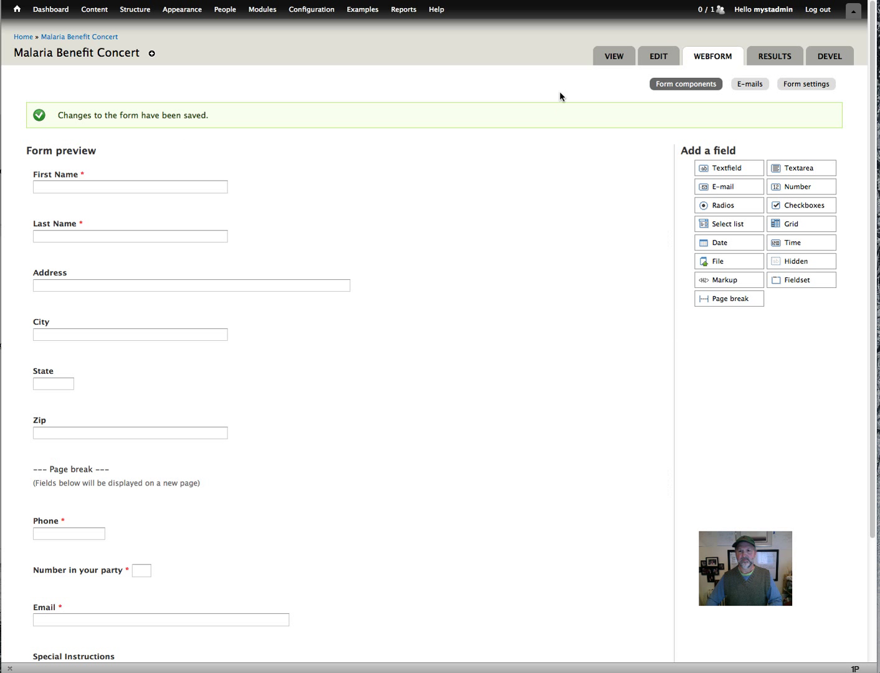
# On the live form, trigger the required-name errors, enter both names, and continue to page two.
pyautogui.click(616, 62)
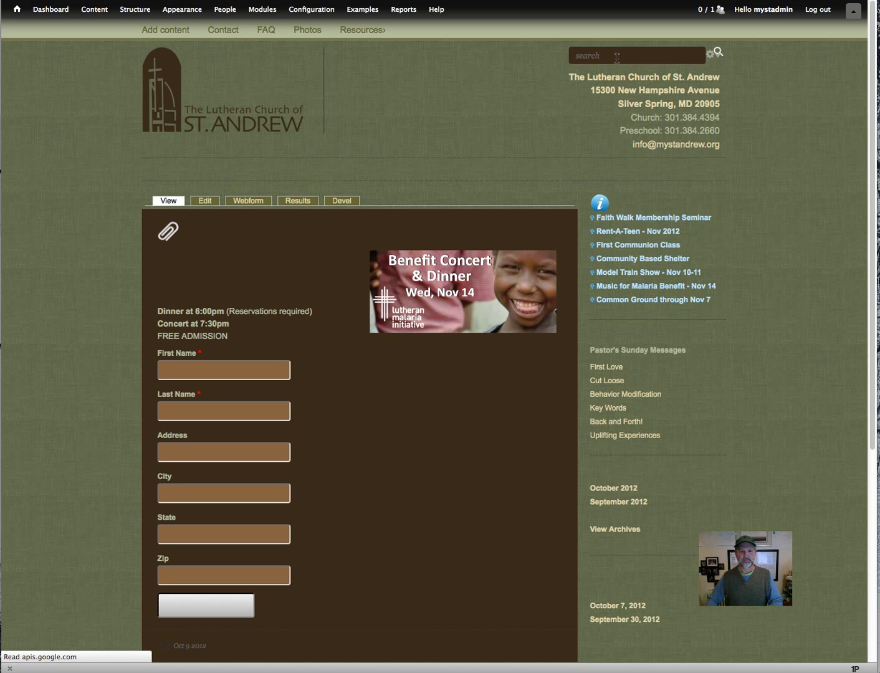
pyautogui.click(228, 607)
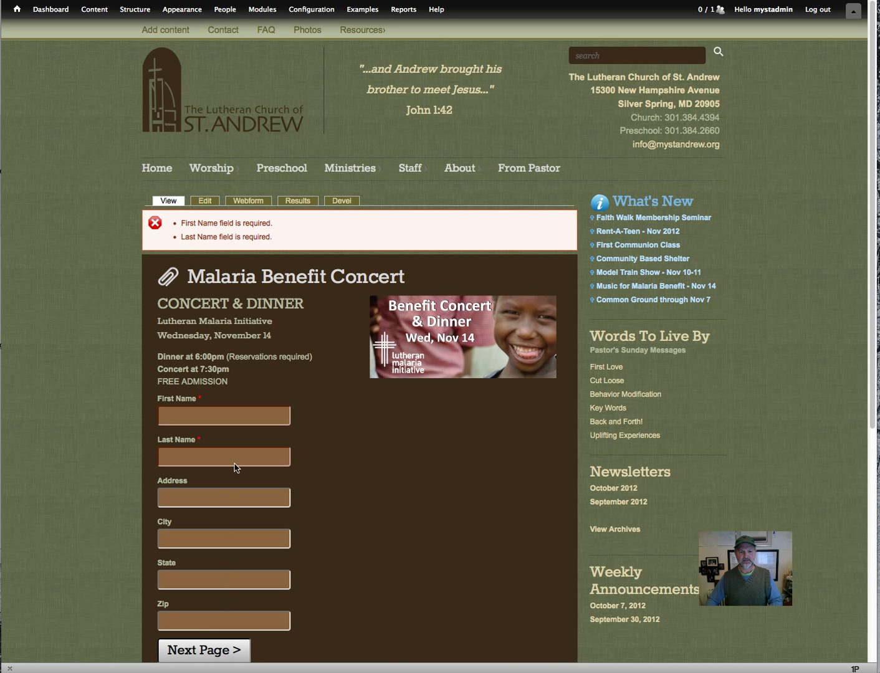
pyautogui.click(219, 423)
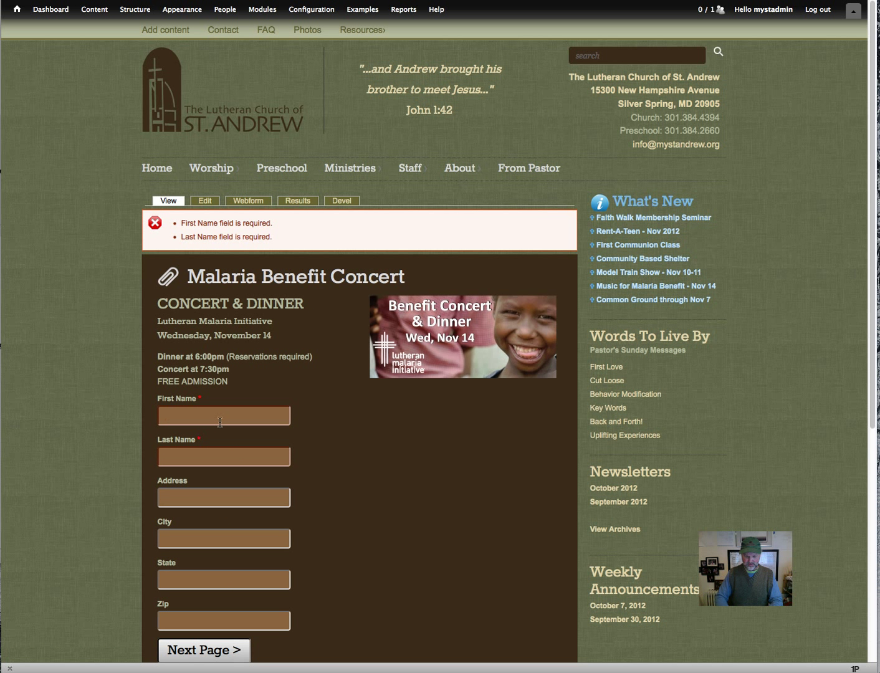
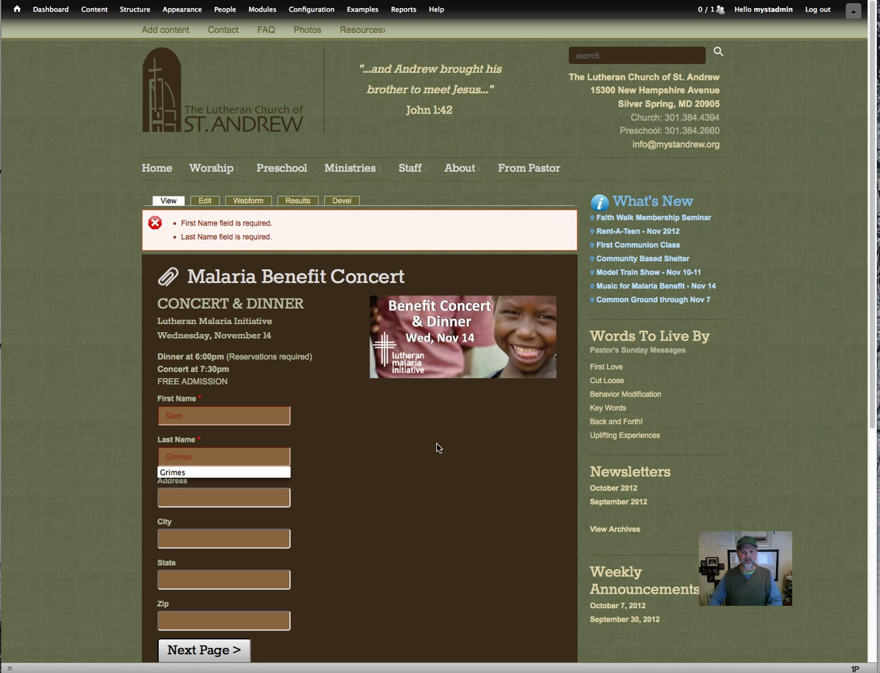
pyautogui.press('Escape')
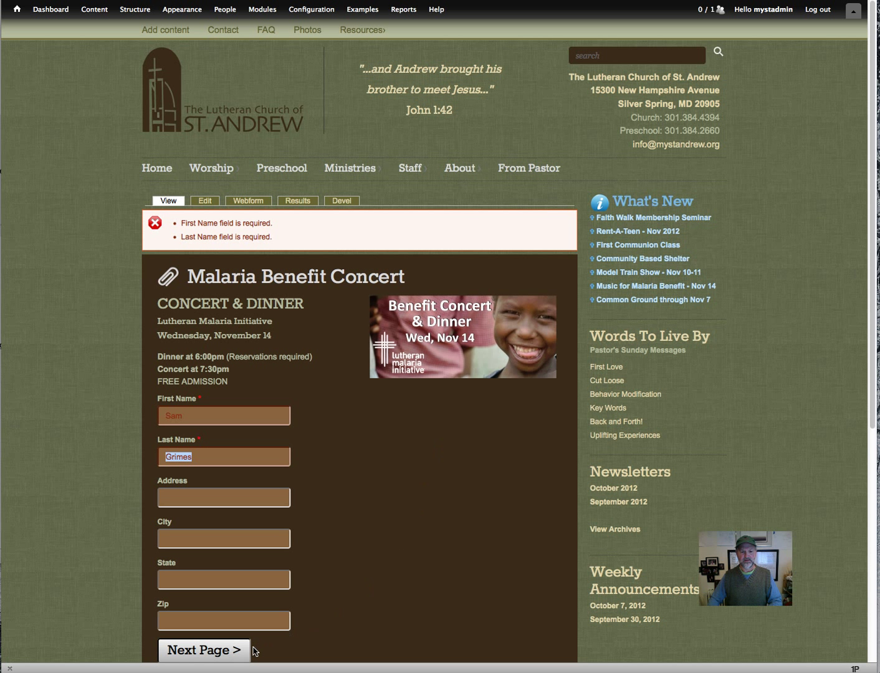
pyautogui.click(237, 650)
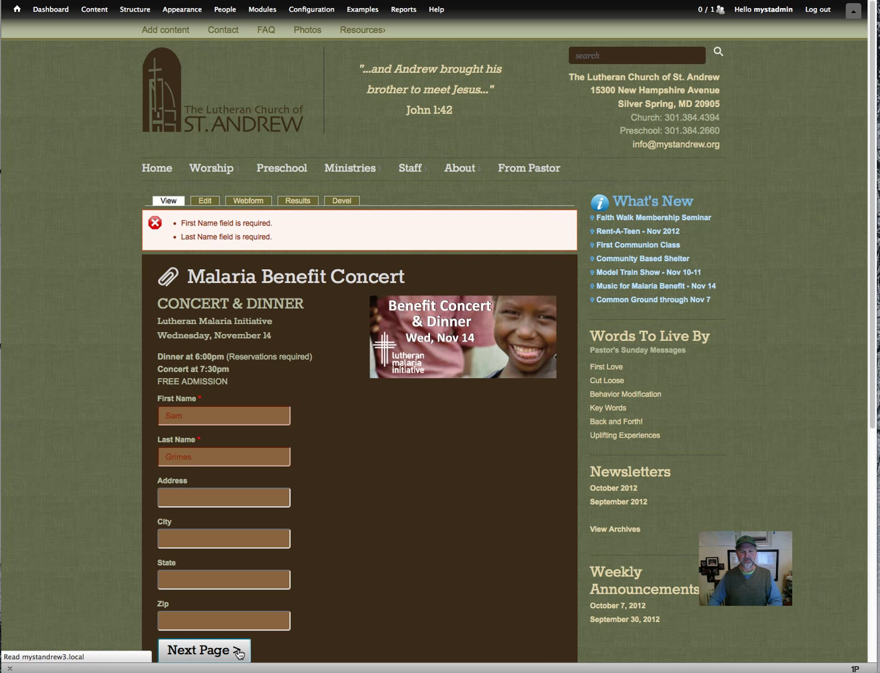